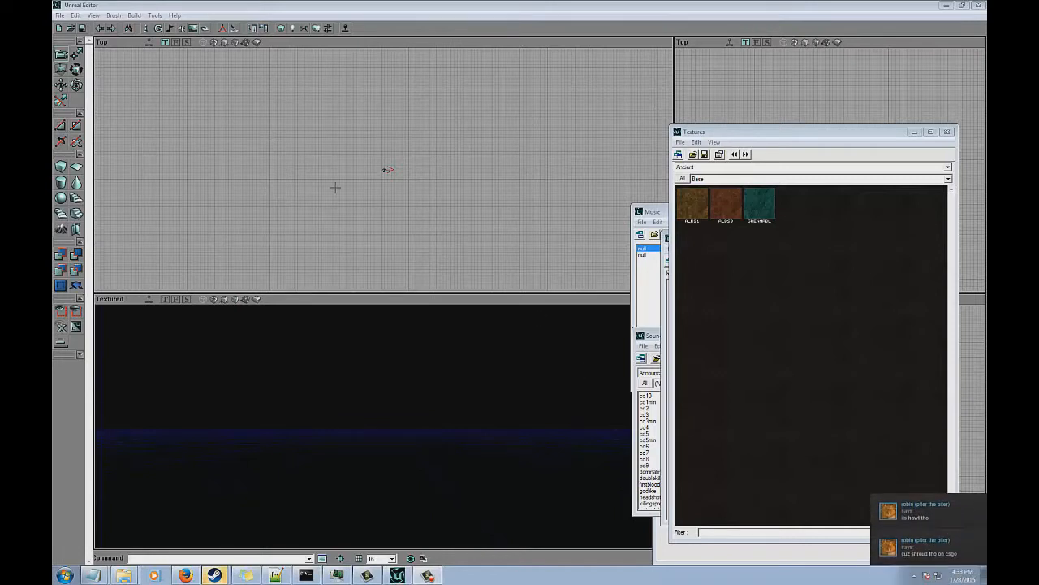
Open the existing map DM-Morpheus.unr from the Maps folder.
left_click(70, 29)
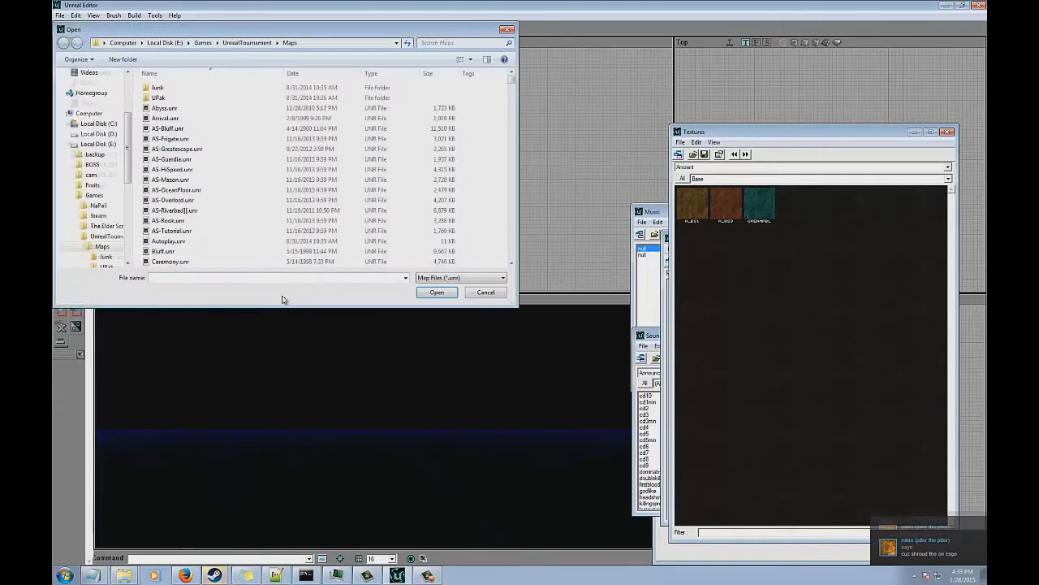
type("dm-m")
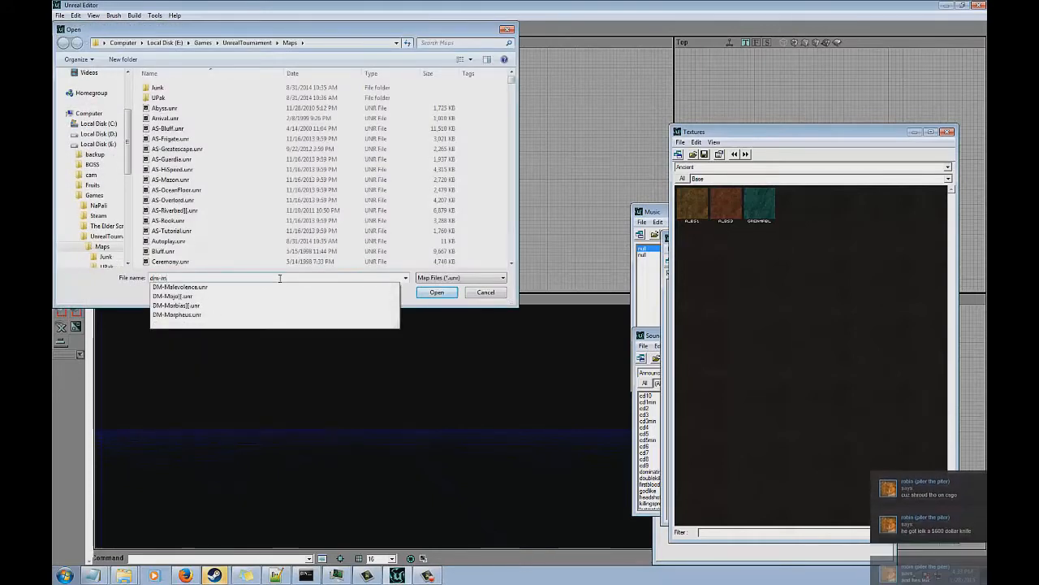
left_click(186, 315)
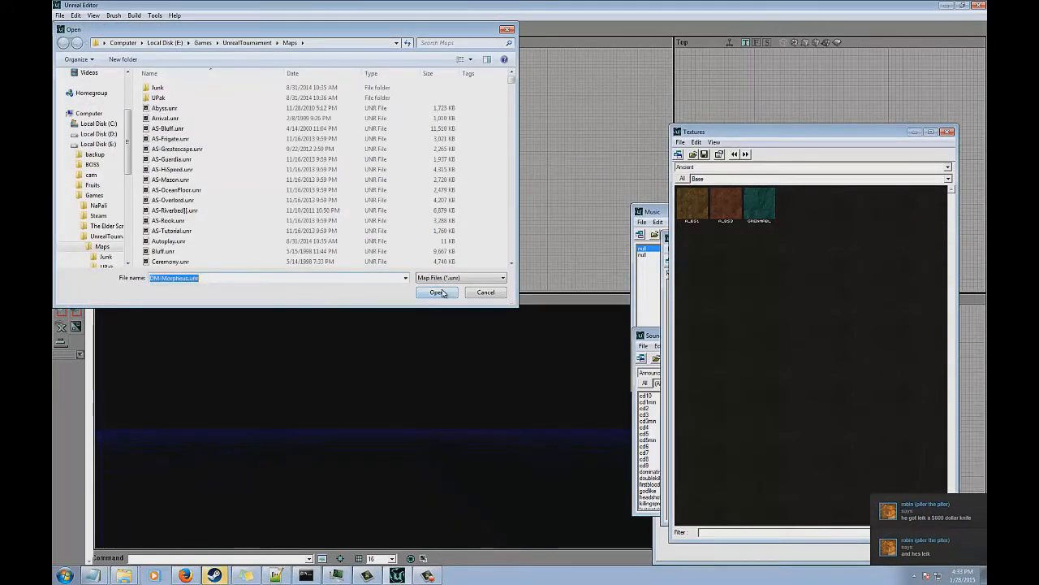
left_click(435, 292)
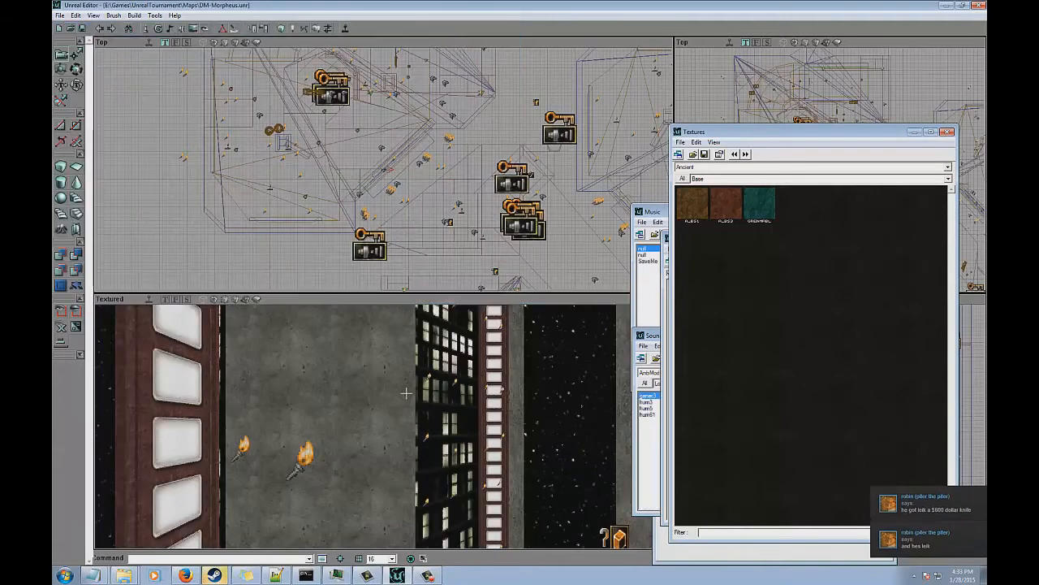
Start a new empty map and subtract the octagonal cylinder brush to carve out a room.
left_click(61, 29)
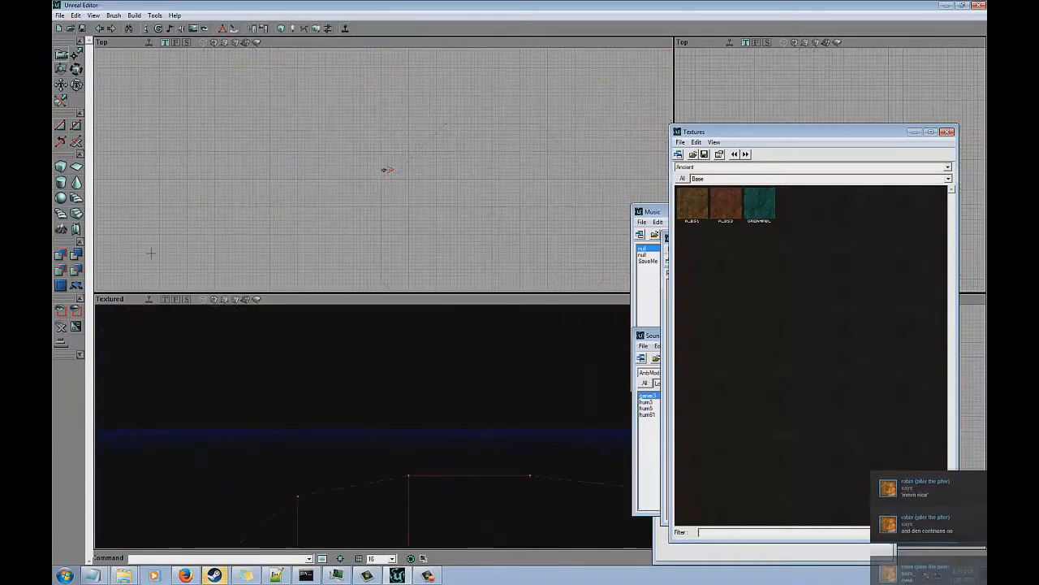
right_click_drag(305, 367, 391, 451)
left_click_drag(390, 452, 305, 367)
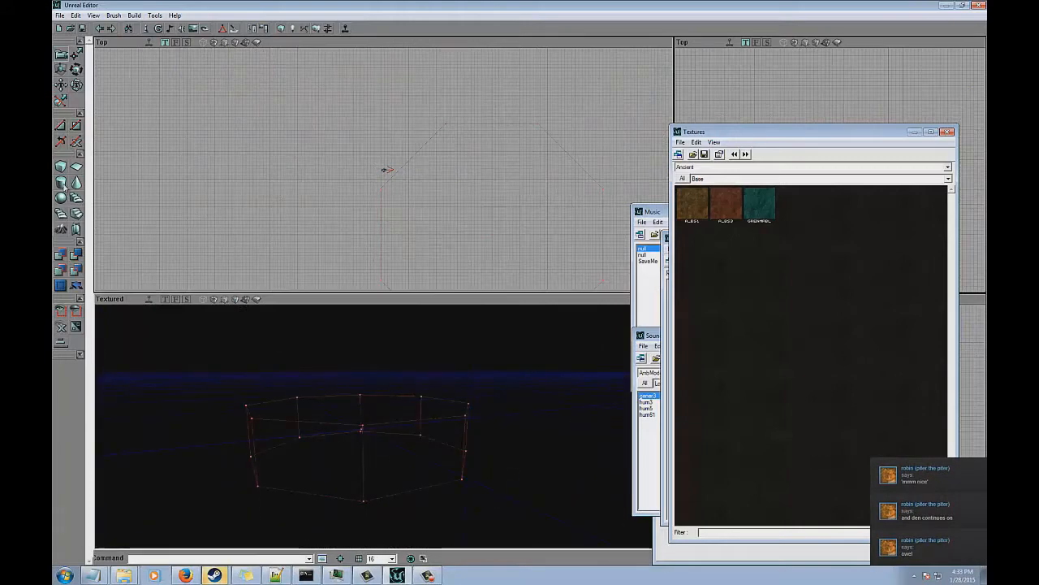
left_click(75, 253)
left_click_drag(362, 487, 362, 324)
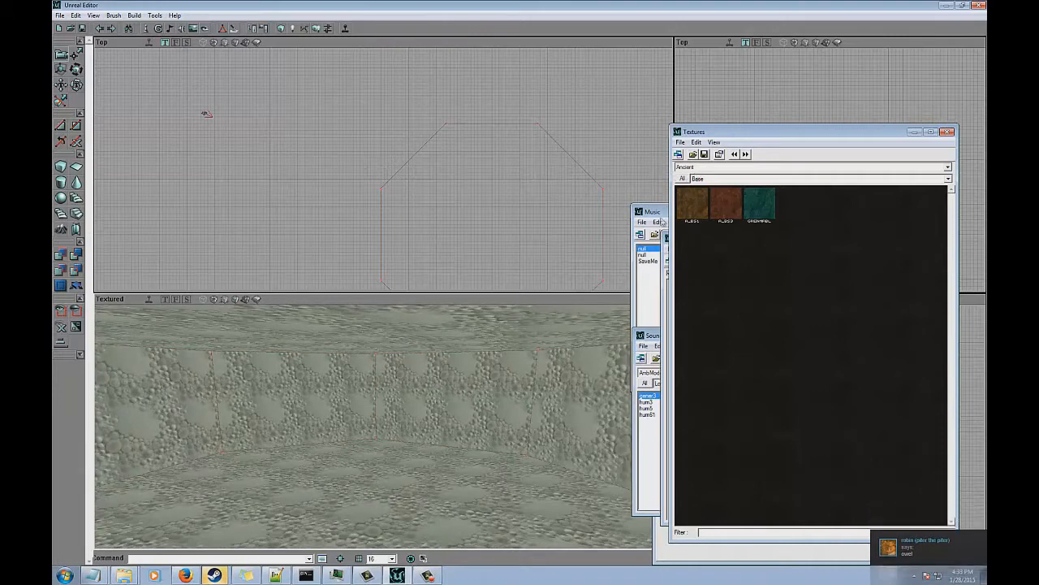
Select all of the room's surfaces and apply the pk02greywall texture from the ZenithPak package.
right_click(532, 379)
mouse_move(568, 440)
left_click(714, 300)
left_click(698, 168)
key("u")
left_click(697, 170)
left_click(690, 171)
left_click(690, 171)
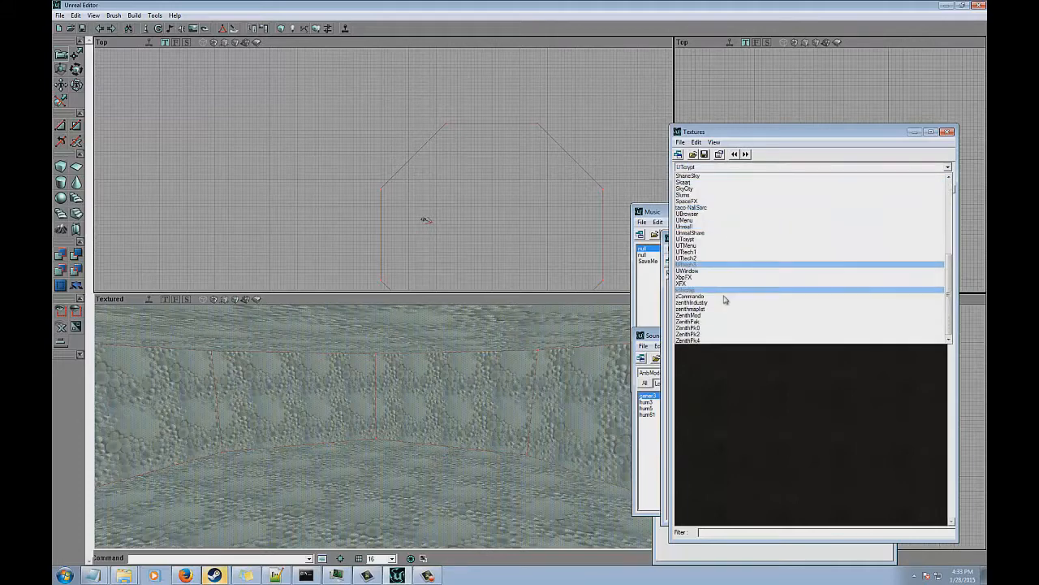
left_click(706, 323)
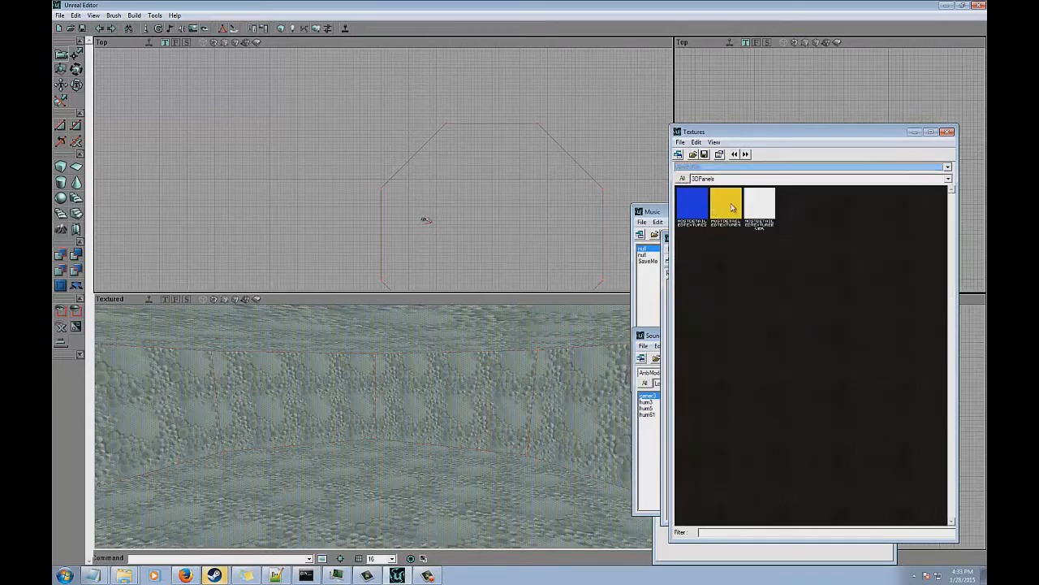
left_click(726, 203)
left_click(691, 244)
Save the map as testmap2 in the Junk folder, replacing the existing file.
left_click(83, 27)
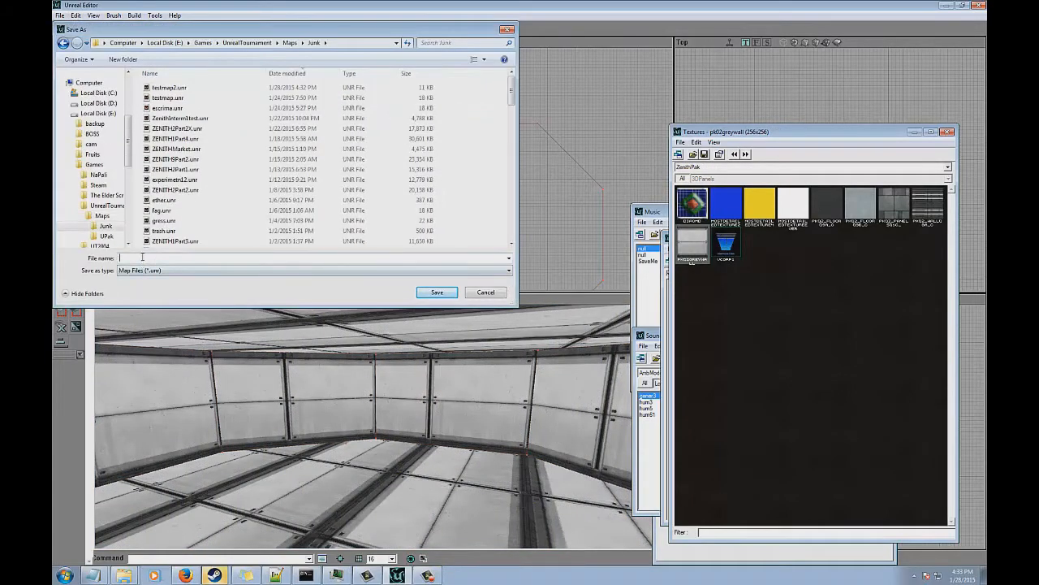
type("testmap2")
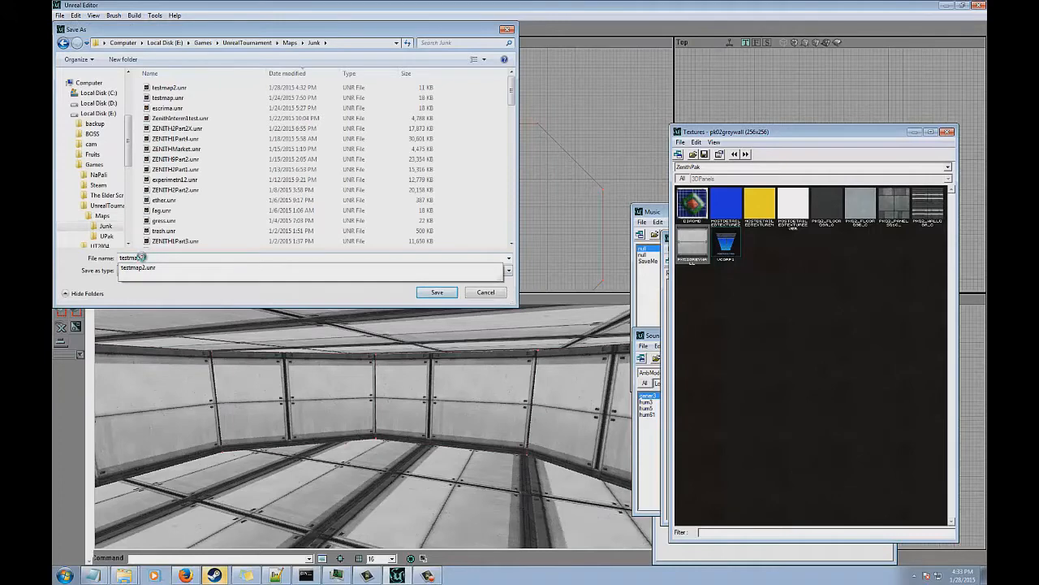
key("Return")
left_click(548, 290)
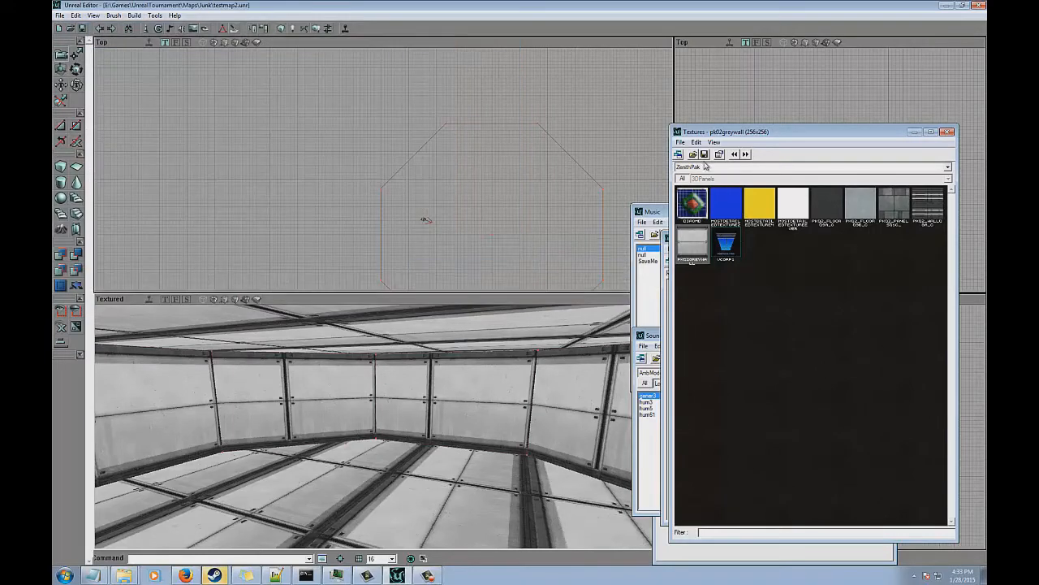
Create a 256x256 ScriptedTexture named testscript1 in the MyLevel texture package.
left_click(668, 292)
left_click(696, 168)
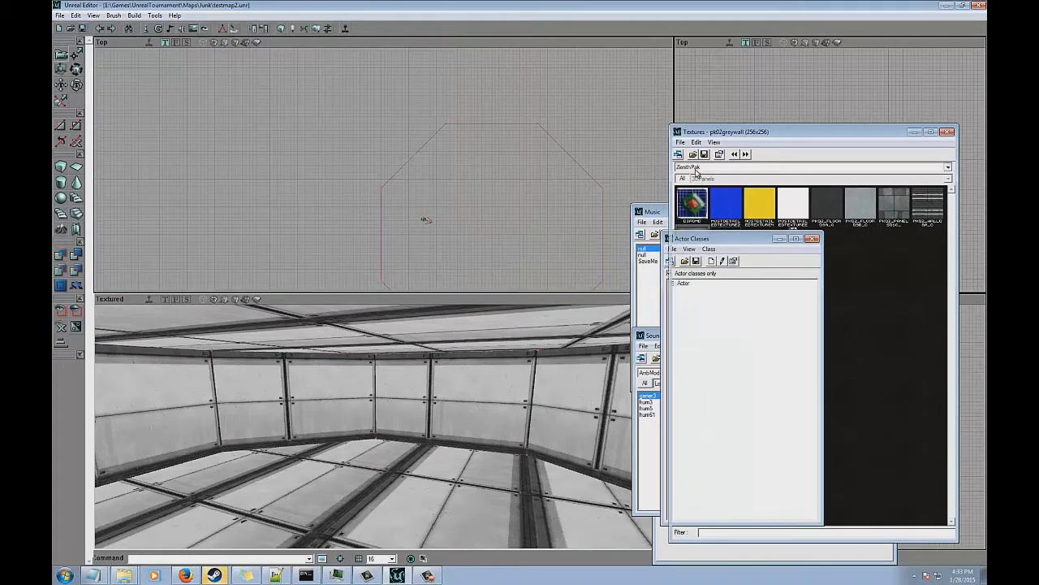
scroll(696, 174, "up", 5)
left_click(694, 174)
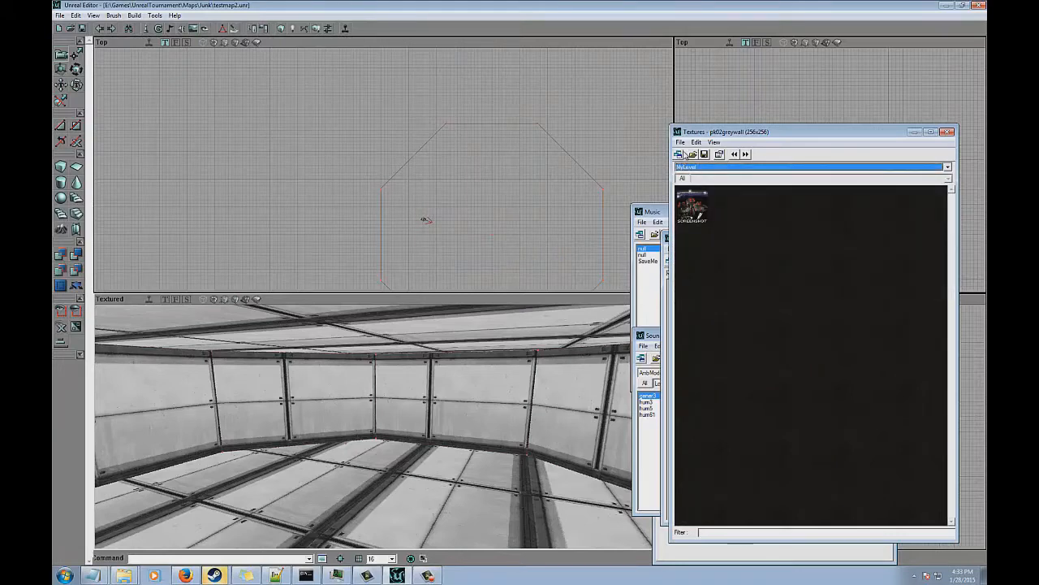
left_click(681, 143)
left_click(692, 153)
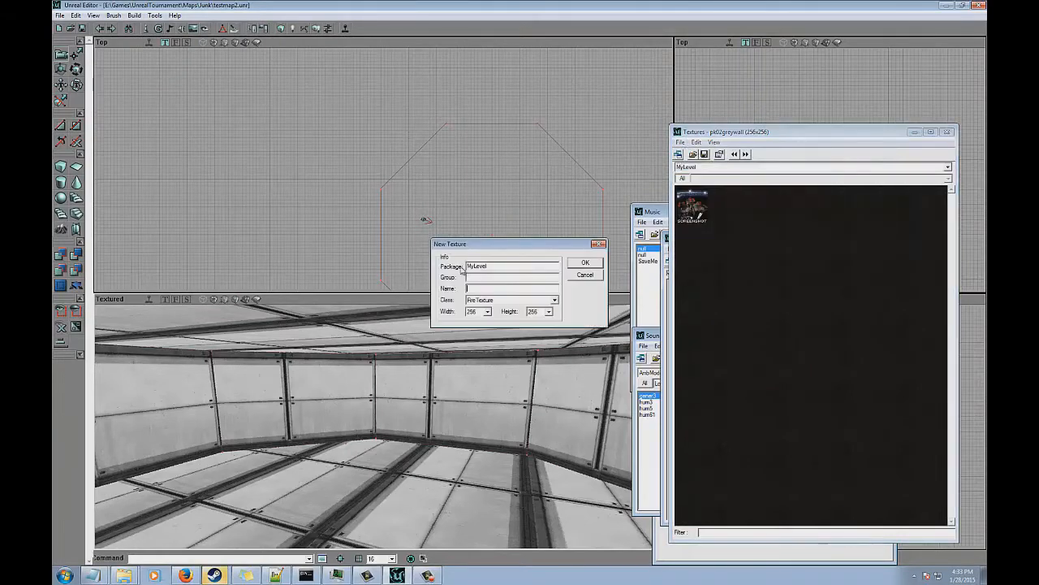
left_click(492, 299)
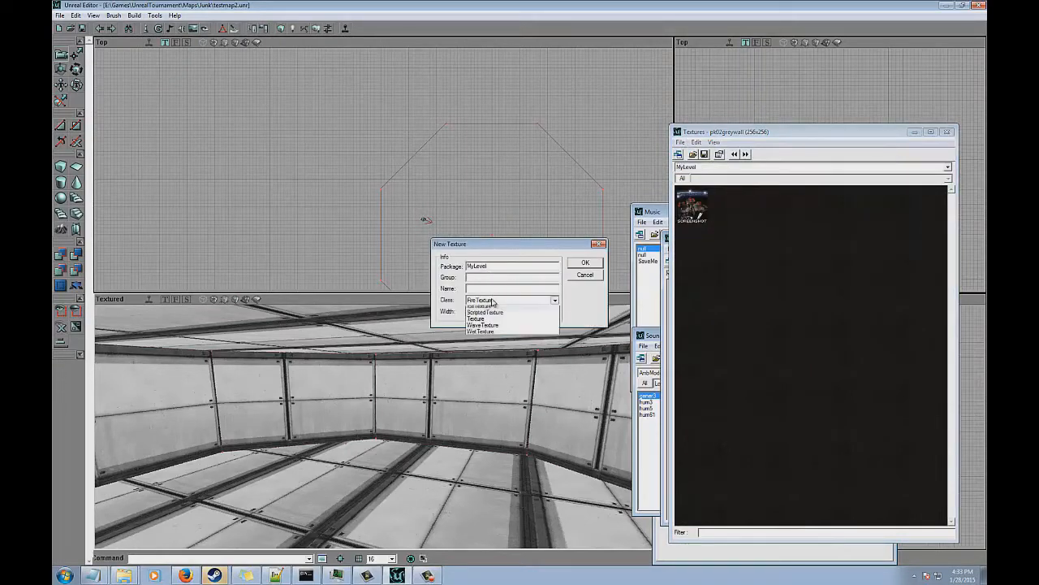
left_click(493, 301)
left_click(497, 288)
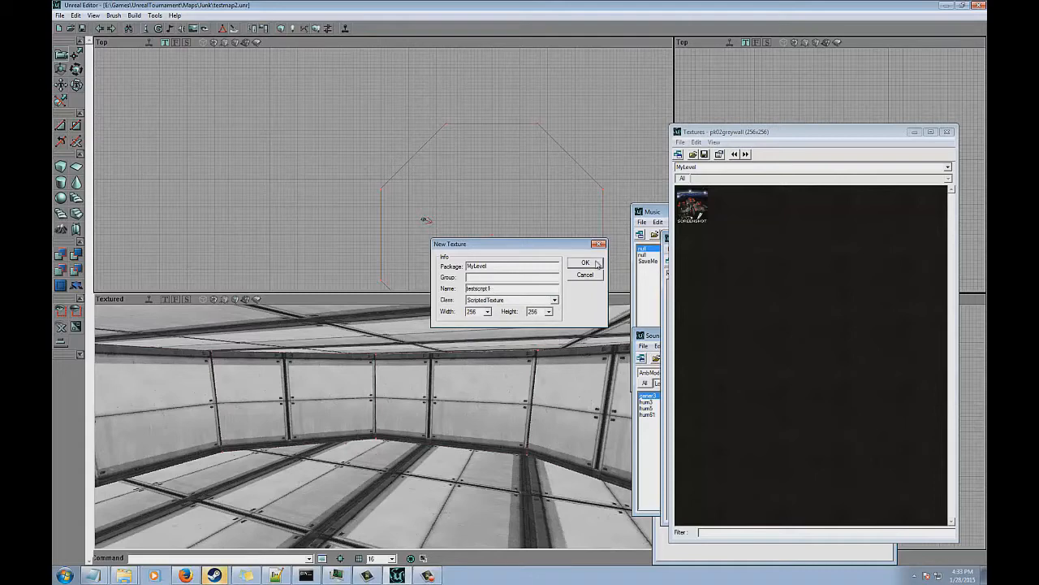
left_click(599, 262)
Set the SourceTexture of testscript1 to pk02_floor09b_C from the ZenithPak package and close its properties.
left_click_drag(615, 207, 479, 119)
left_click(396, 153)
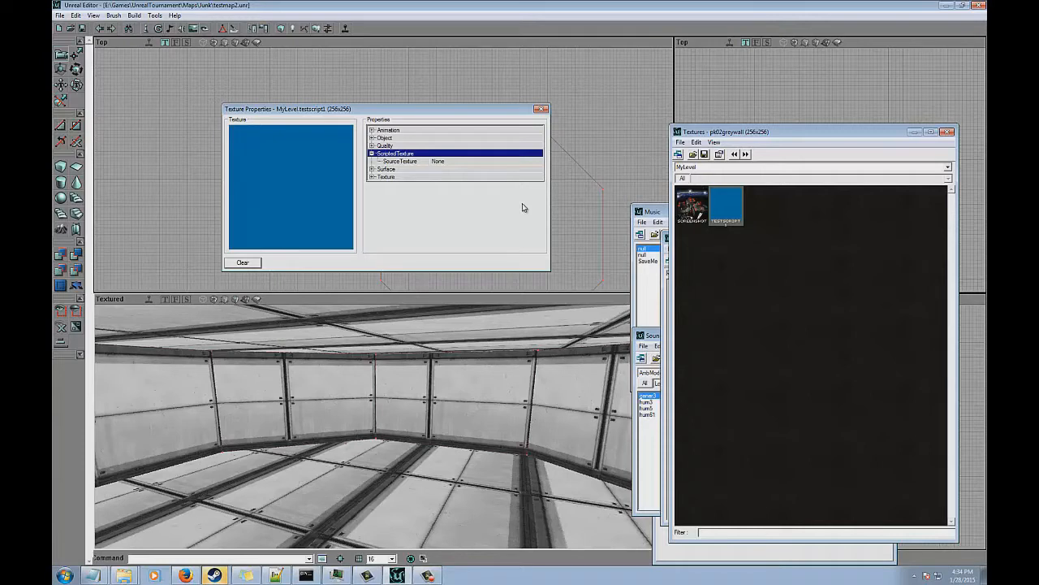
left_click(512, 161)
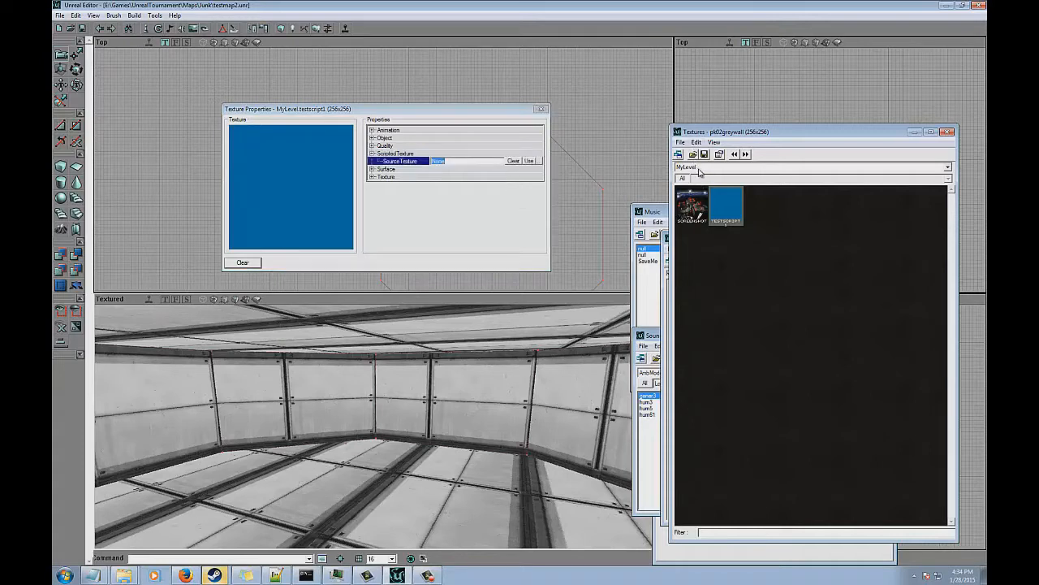
left_click(699, 167)
key("u")
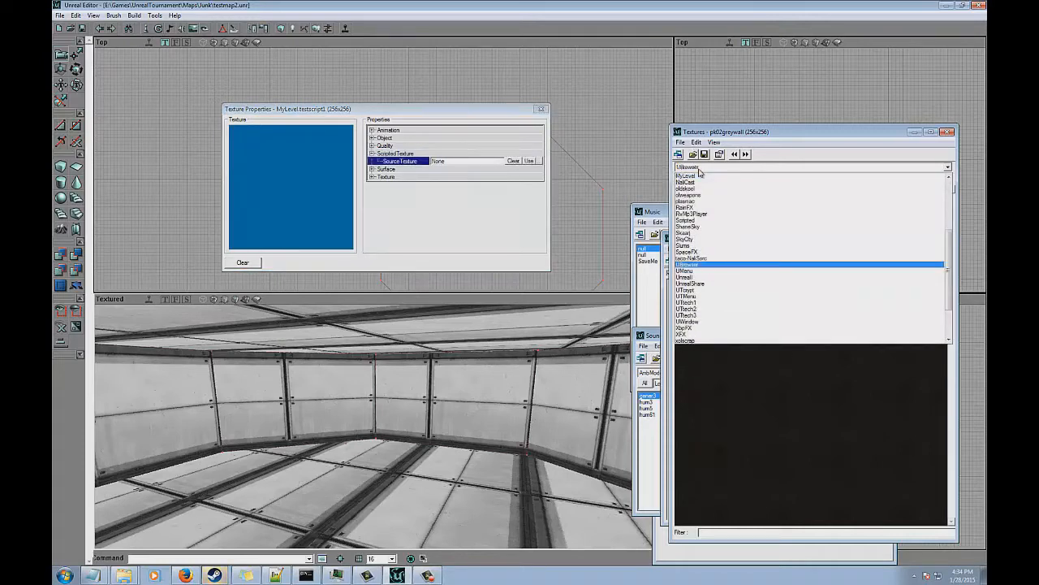
scroll(714, 302, "down", 3)
left_click(714, 327)
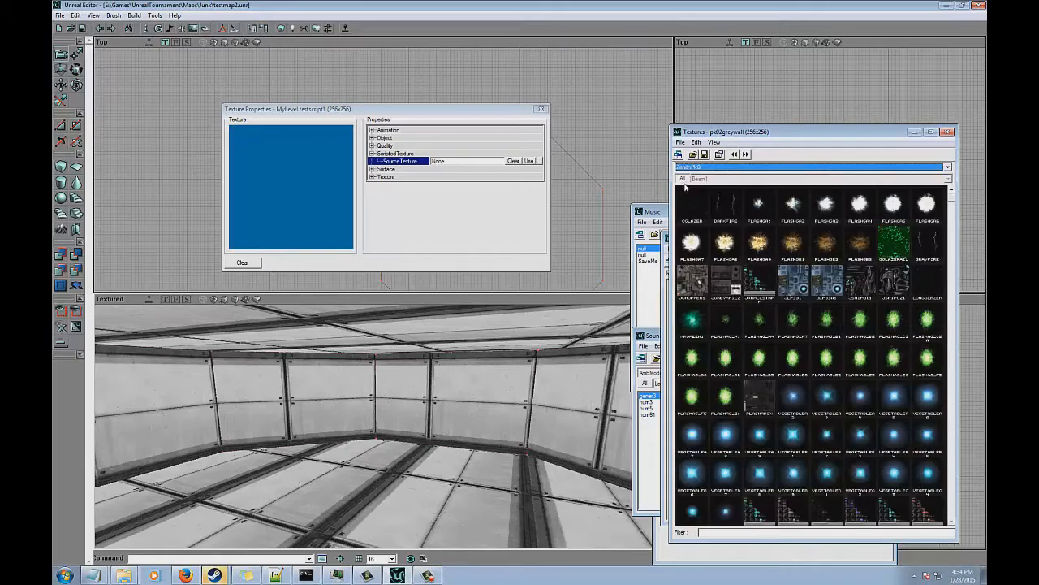
left_click(692, 166)
left_click(705, 322)
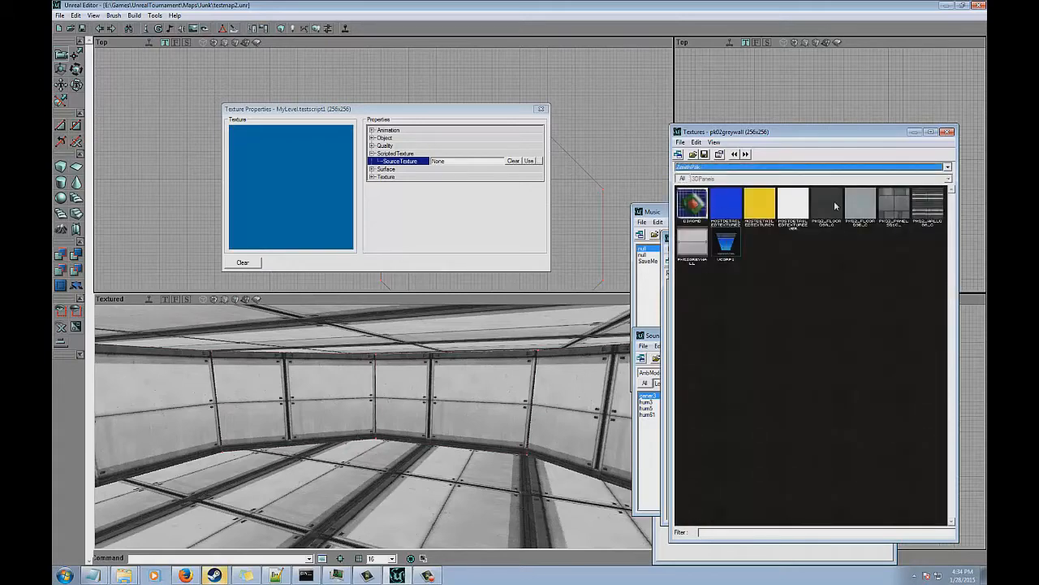
left_click(861, 205)
left_click(529, 161)
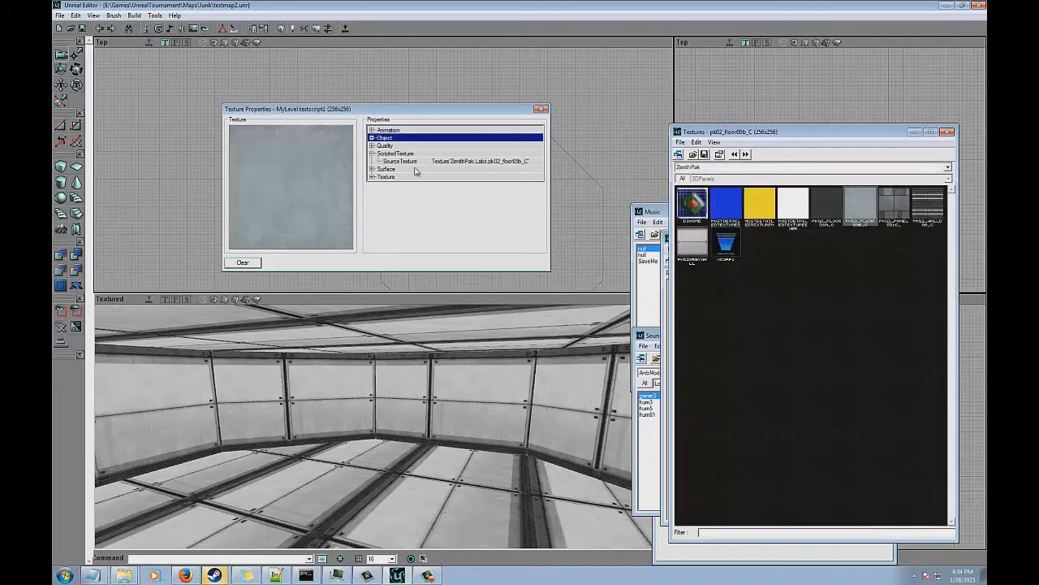
left_click(465, 163)
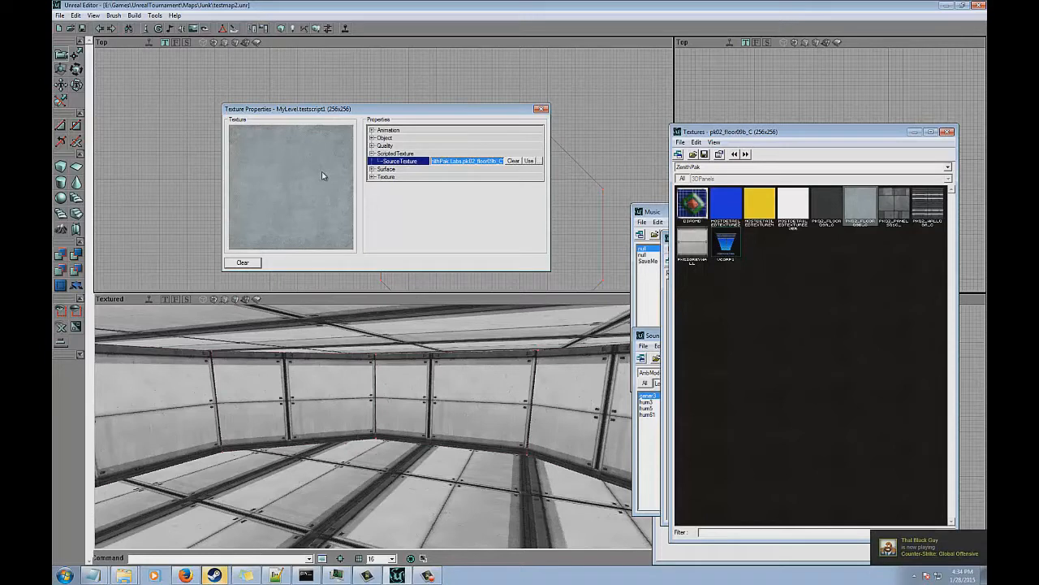
double_click(394, 153)
double_click(396, 168)
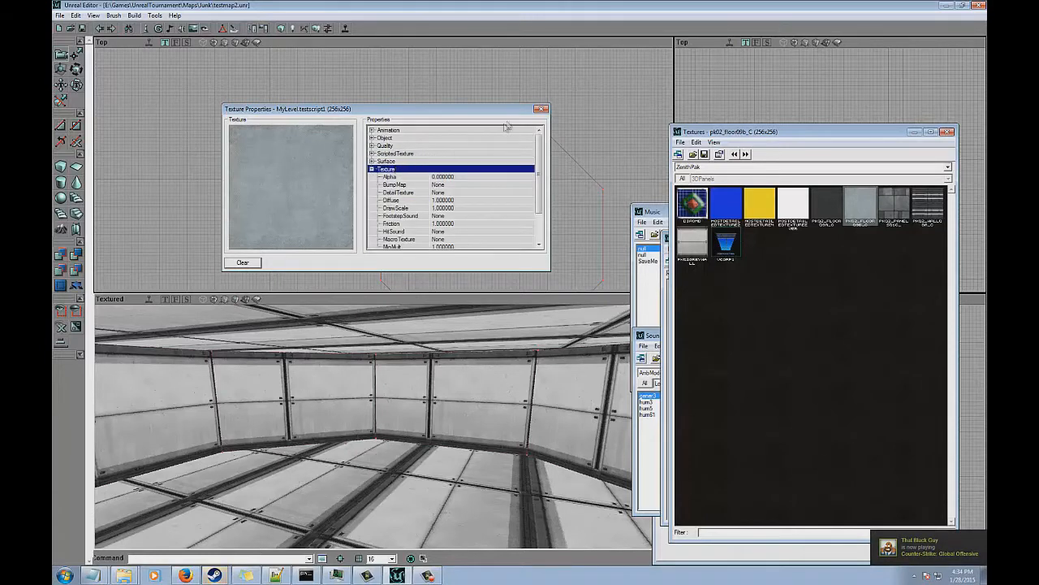
left_click(540, 111)
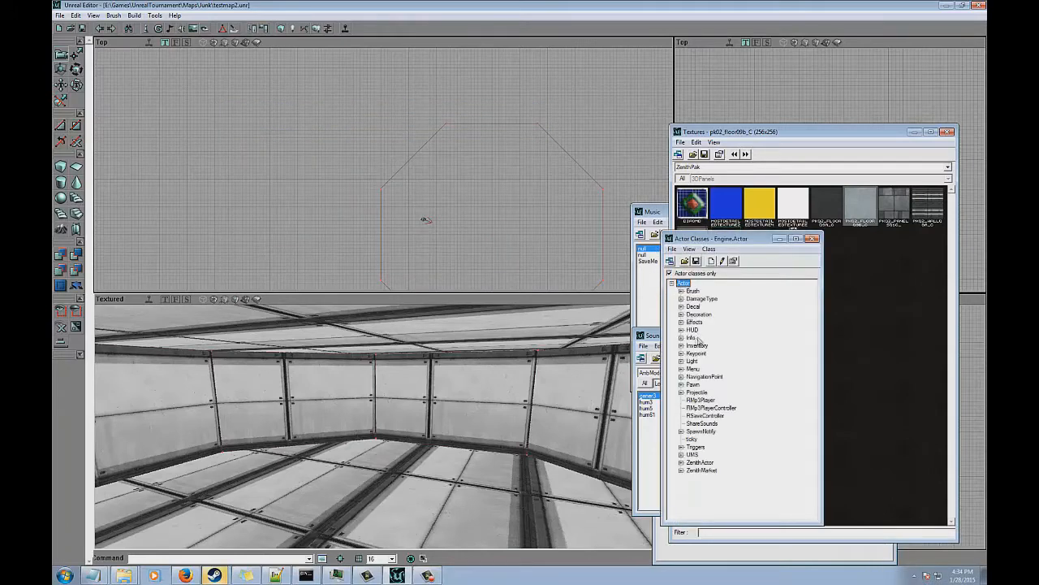
Build a thin cube brush 16 units thick and position it against one straight wall of the room.
right_click(66, 164)
left_click(154, 188)
left_click(159, 204)
left_click(159, 196)
type("16")
left_click(204, 184)
left_click(206, 193)
mouse_move(384, 168)
left_mouse_down()
mouse_move(369, 153)
mouse_move(298, 165)
left_mouse_up()
left_click_drag(380, 406, 382, 427)
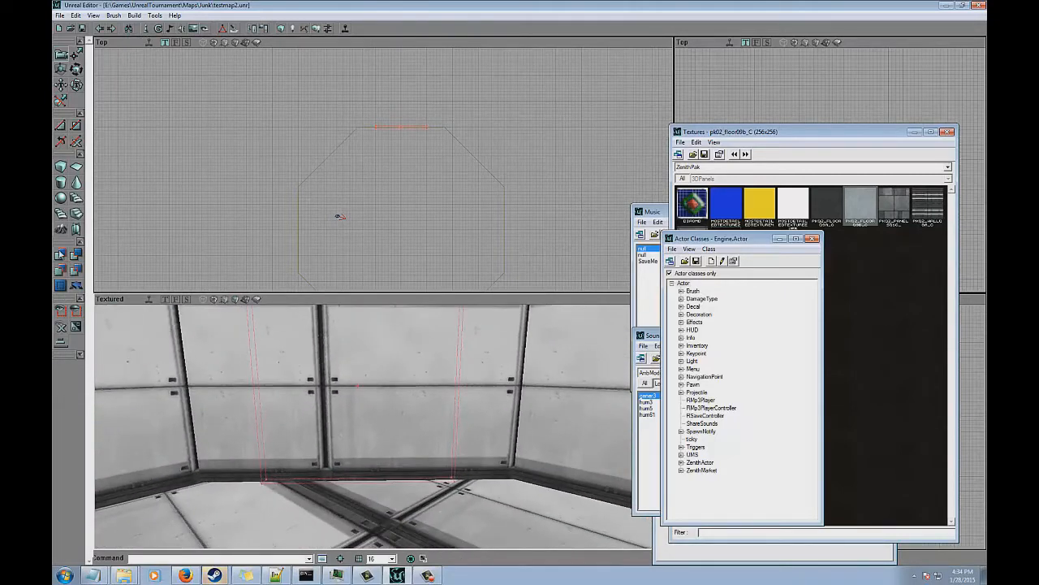
Add the brush as a solid panel textured with pk02_floor09a_C and apply testscript1 from MyLevel to its front face.
left_click(817, 205)
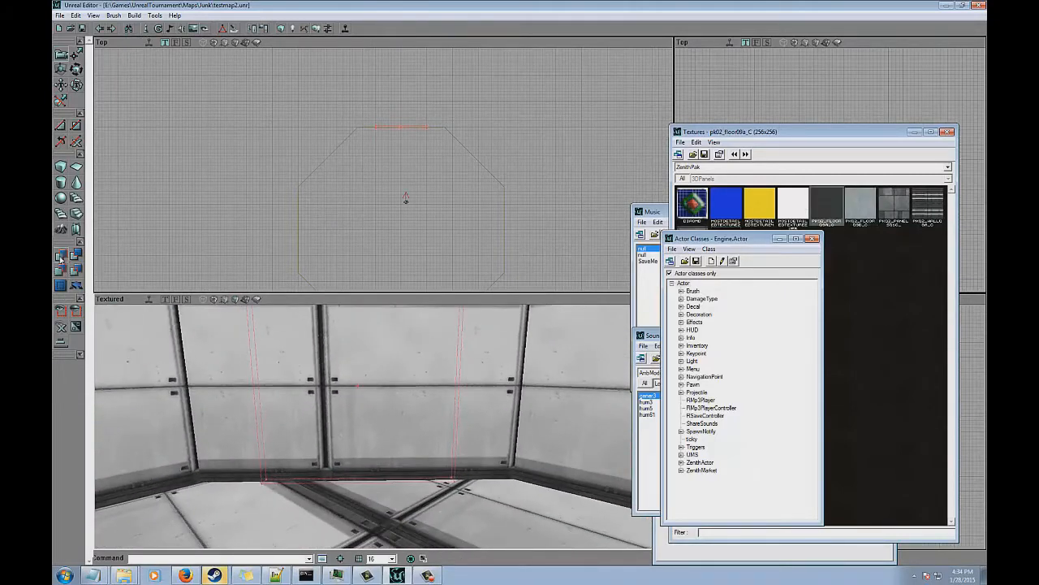
left_click(812, 166)
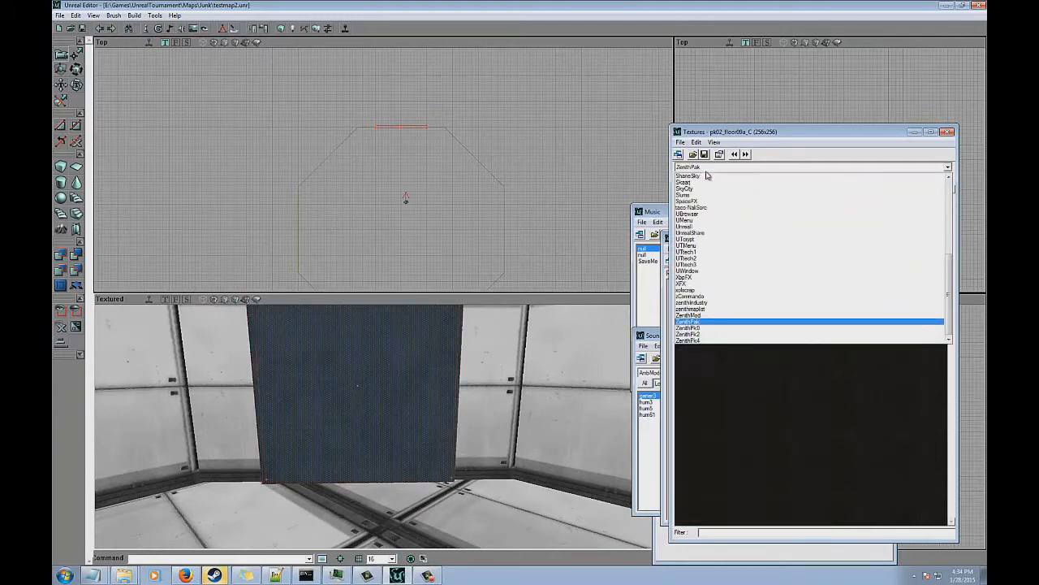
left_click(812, 320)
left_click(727, 205)
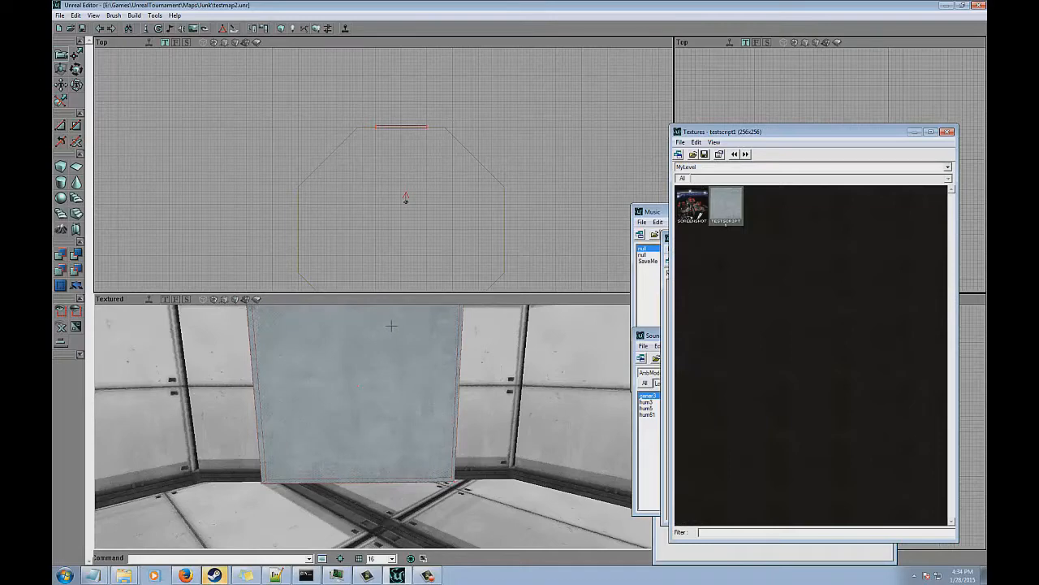
Review the surface properties of the panel's front face and close them.
right_click(733, 204)
left_click(749, 210)
left_click(376, 358)
right_click(382, 322)
left_click(422, 329)
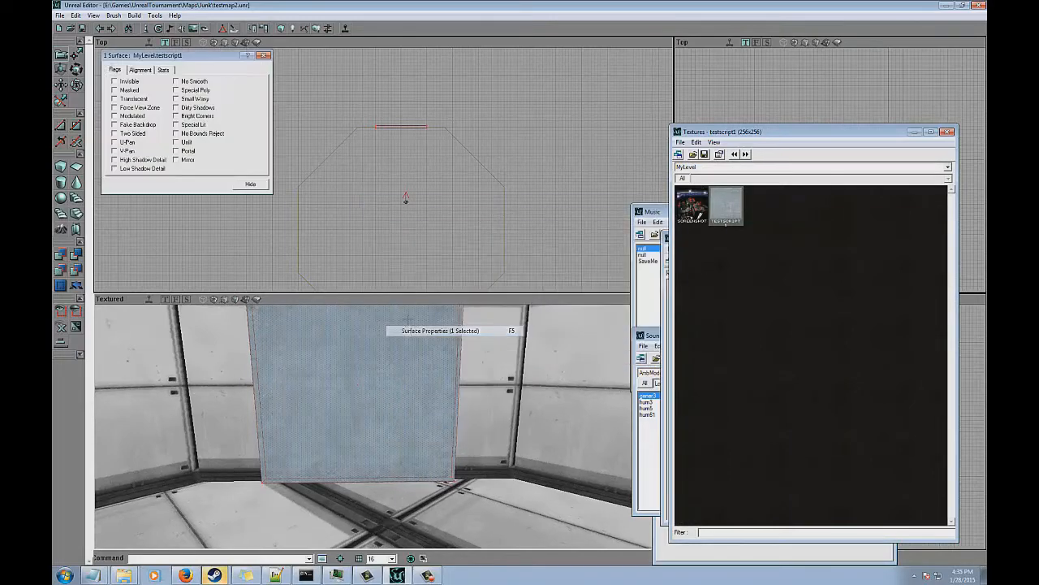
left_click(264, 57)
left_click_drag(355, 359, 356, 358)
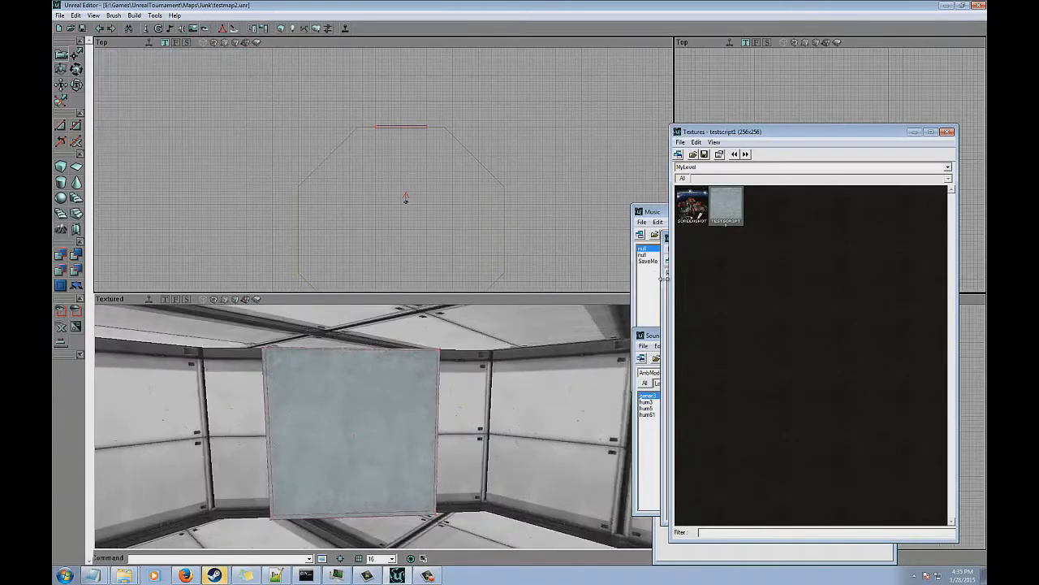
Place a ScrollingMessageTexture actor, found under Info > ClientScriptedTexture, on the floor in front of the panel.
left_click(665, 278)
left_click(682, 337)
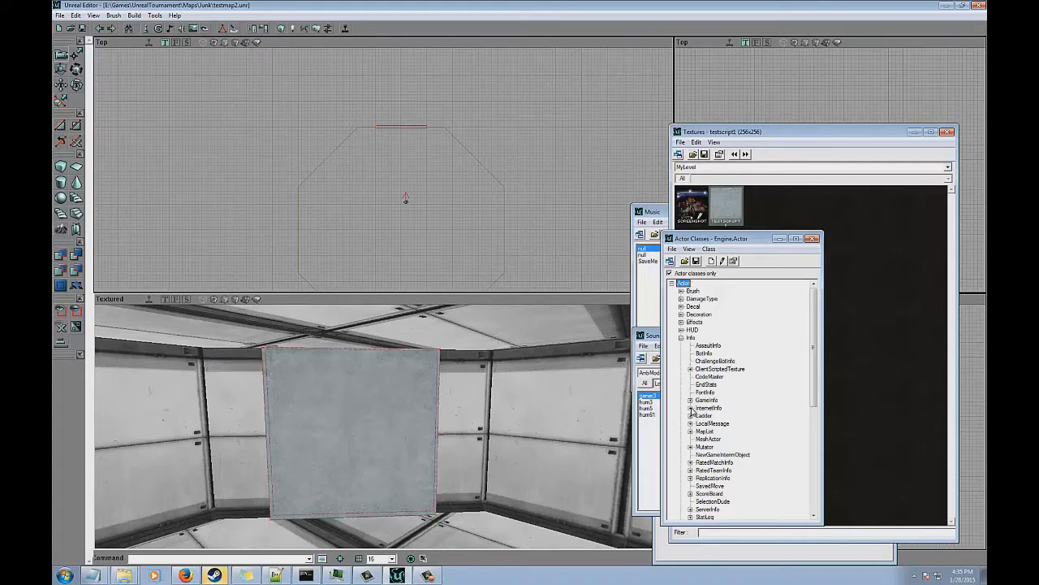
scroll(690, 410, "down", 1)
left_click(690, 346)
left_click(734, 354)
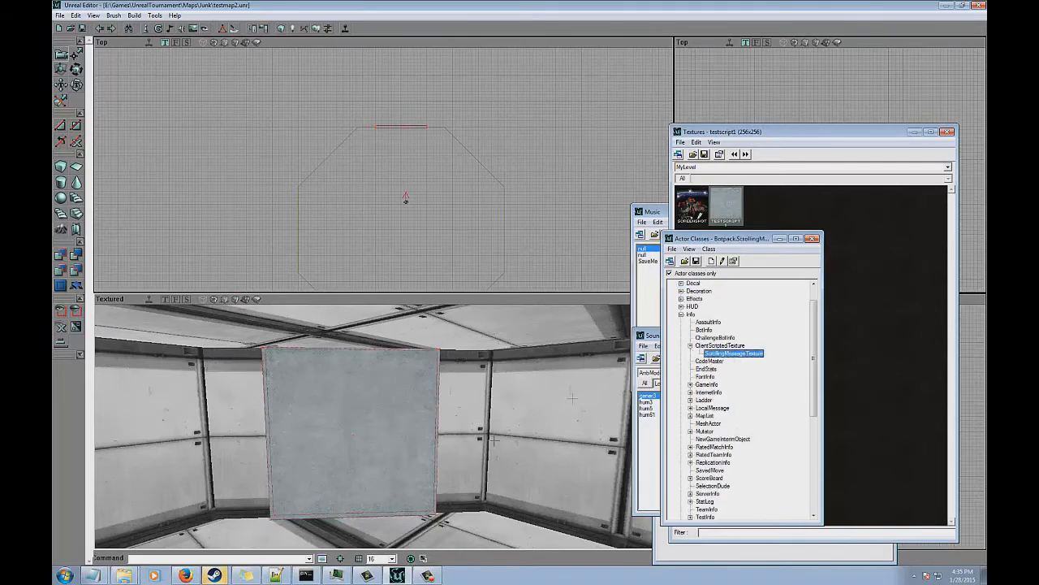
right_click_drag(372, 459, 371, 520)
right_click(371, 460)
left_click(417, 366)
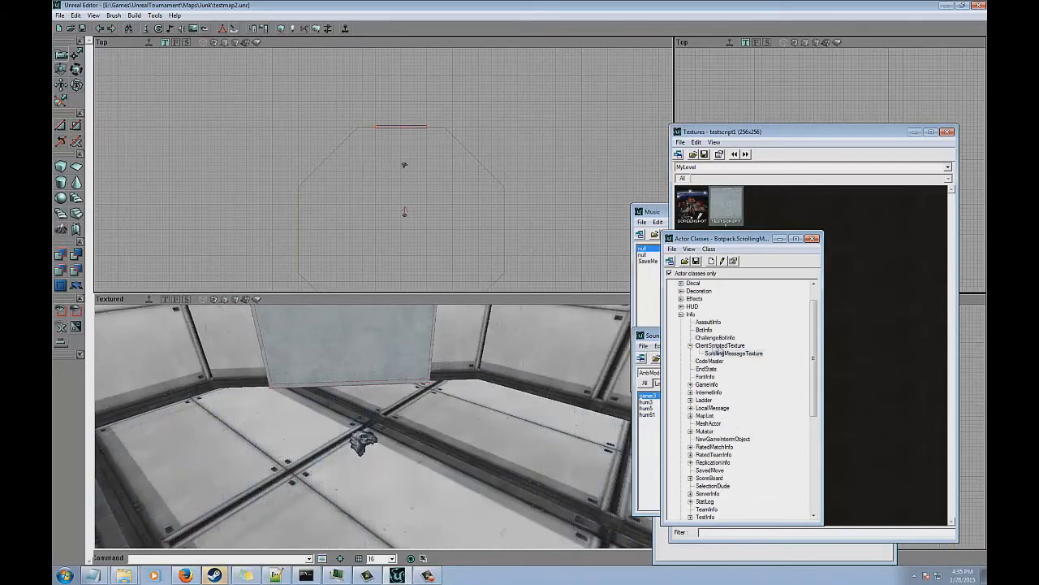
Assign testscript1 as the ScriptedTexture of the ScrollingMessageTexture actor in front of the panel.
double_click(734, 354)
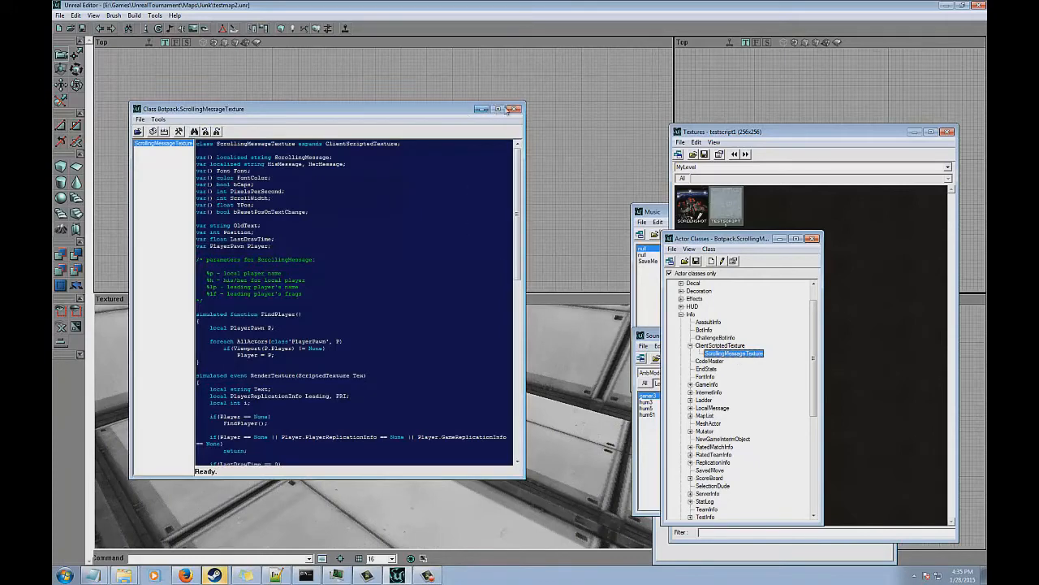
left_click(514, 109)
double_click(363, 441)
left_click(502, 218)
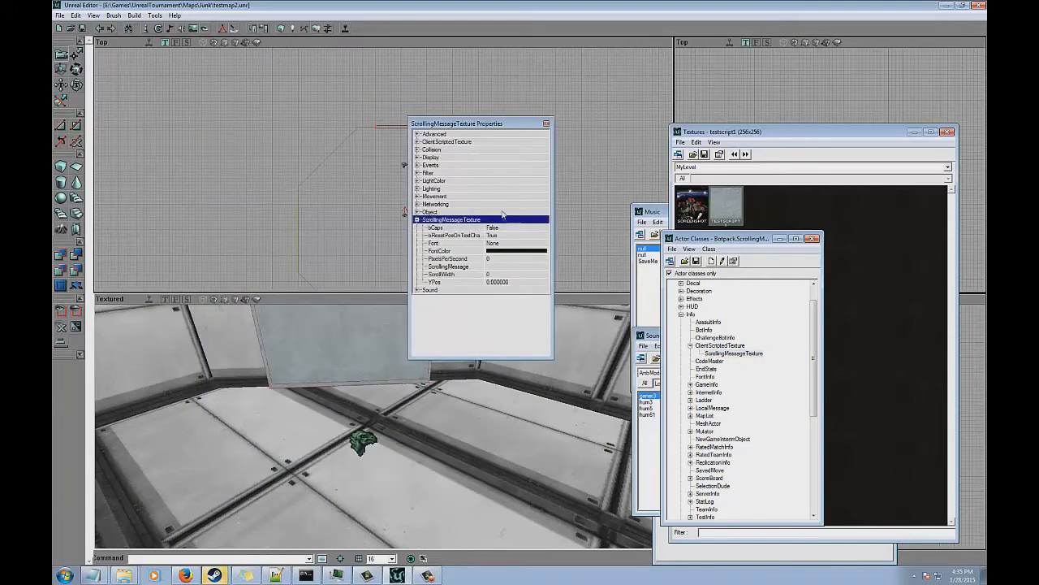
left_click(473, 143)
left_click_drag(484, 123, 574, 105)
right_click_drag(396, 408, 443, 325)
left_click(620, 132)
left_click(626, 131)
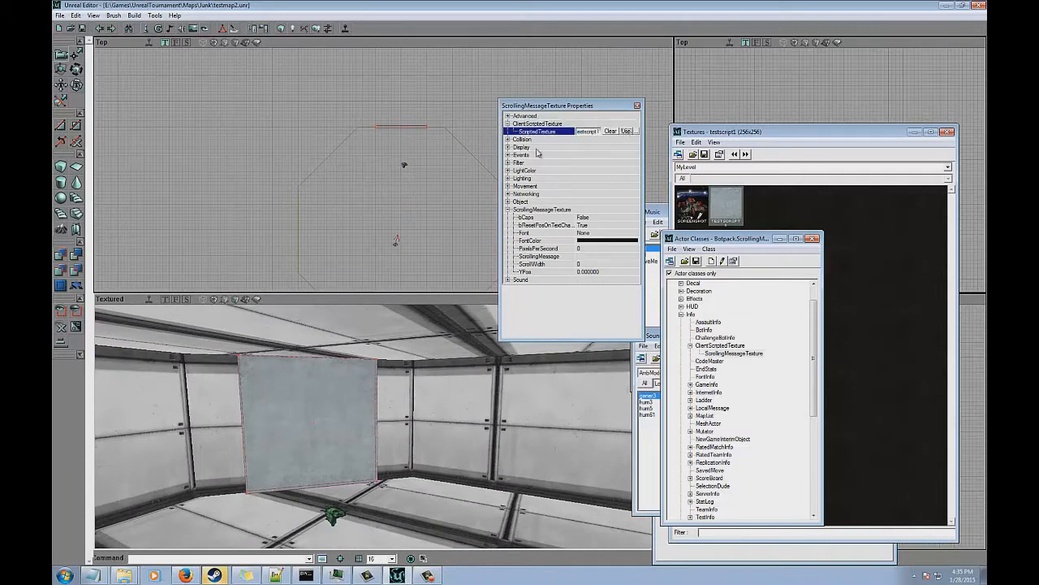
Review the texture properties of testscript1 and close them, keeping the ScrollingMessageTexture actor selected.
left_click(353, 380)
left_click(336, 510)
right_click(719, 224)
left_click(759, 213)
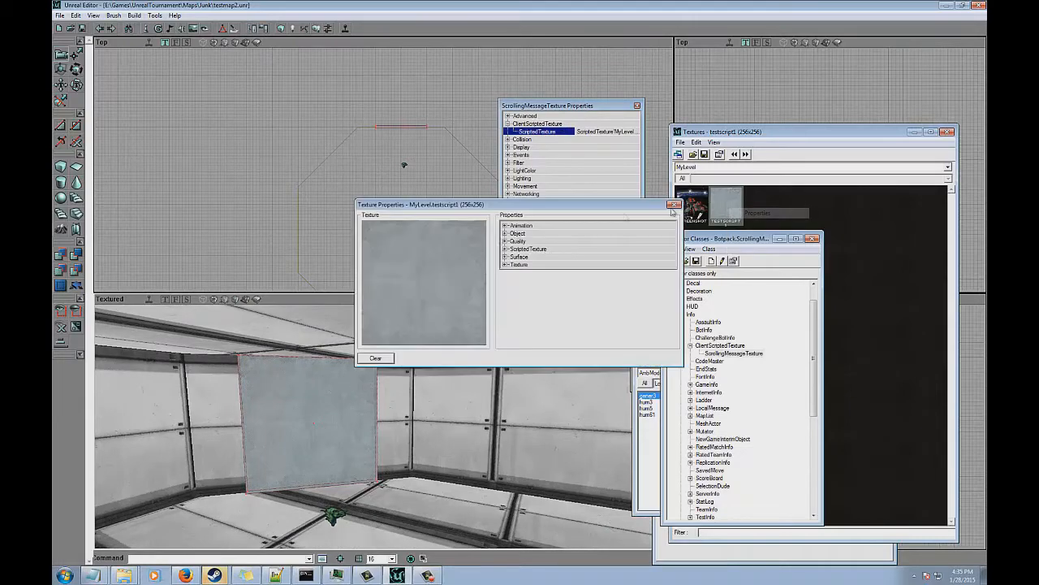
left_click(672, 203)
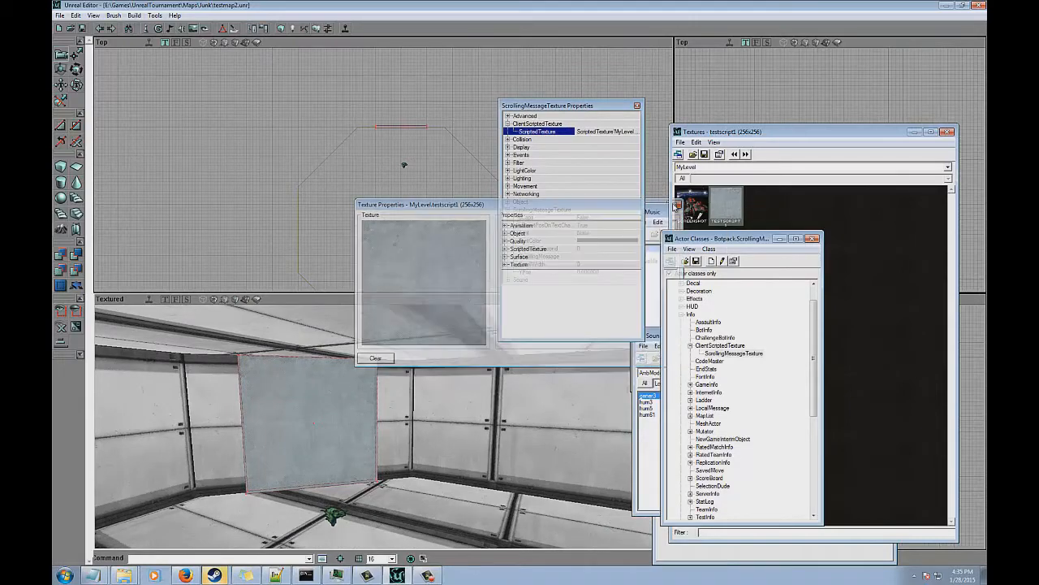
Set the actor's FontColor to a bright red with RGB values 255, 6, 6.
left_click(632, 243)
left_click(632, 242)
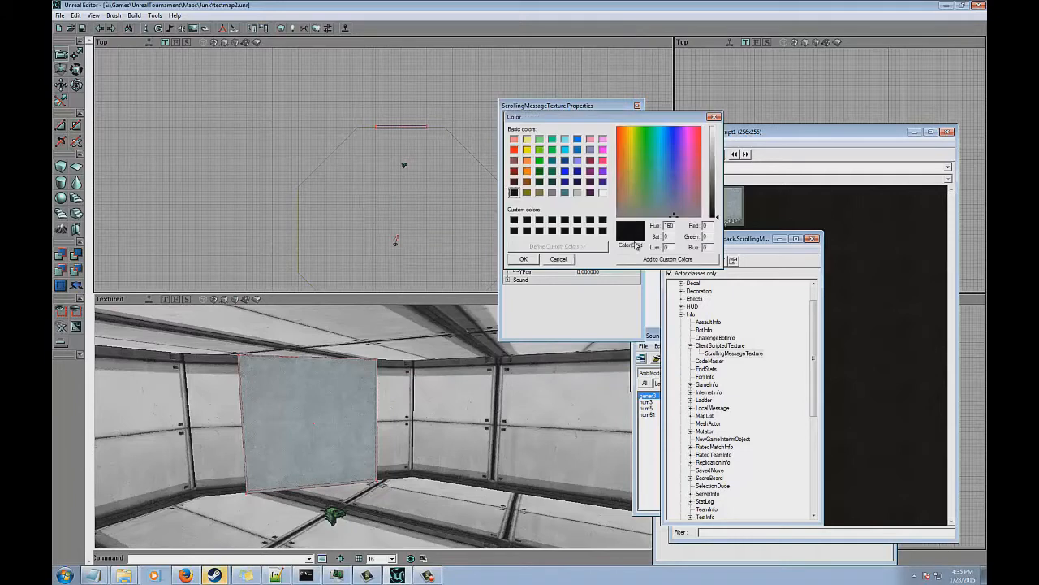
left_click(717, 171)
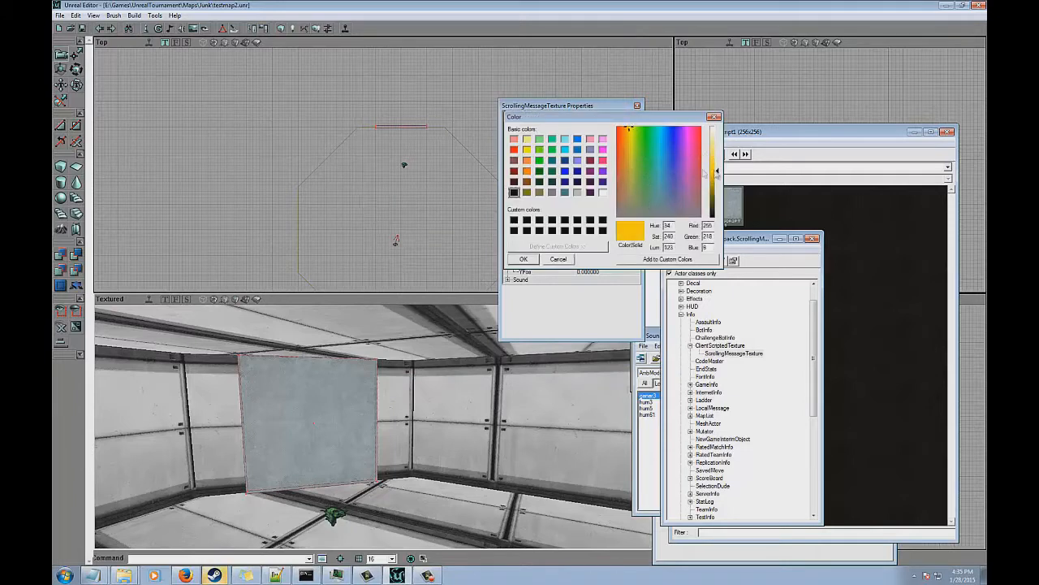
left_click_drag(655, 129, 617, 129)
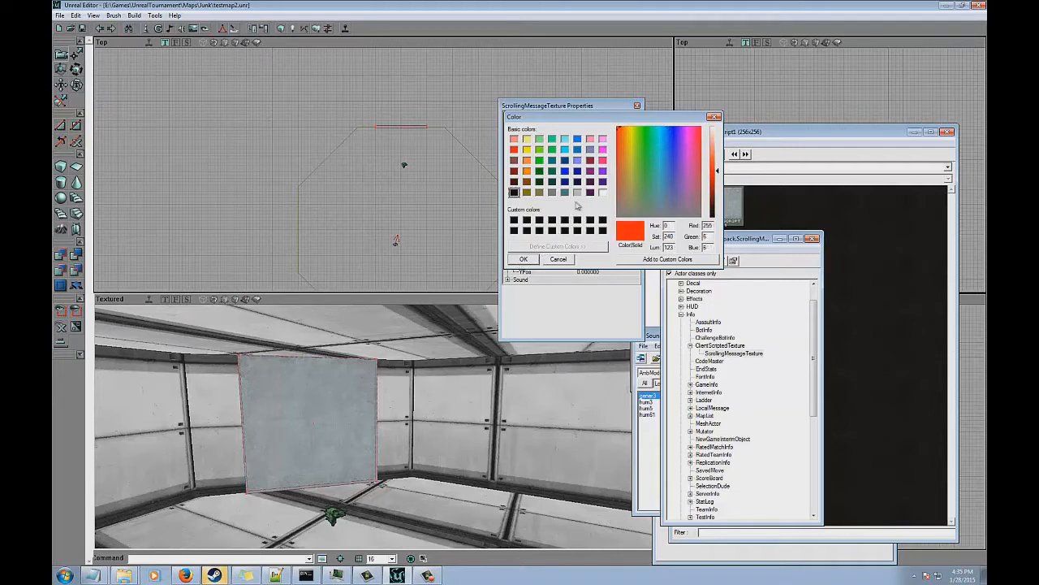
left_click(524, 259)
Show the Scripted texture package in the texture browser to find a font for the actor's Font property.
left_click(610, 233)
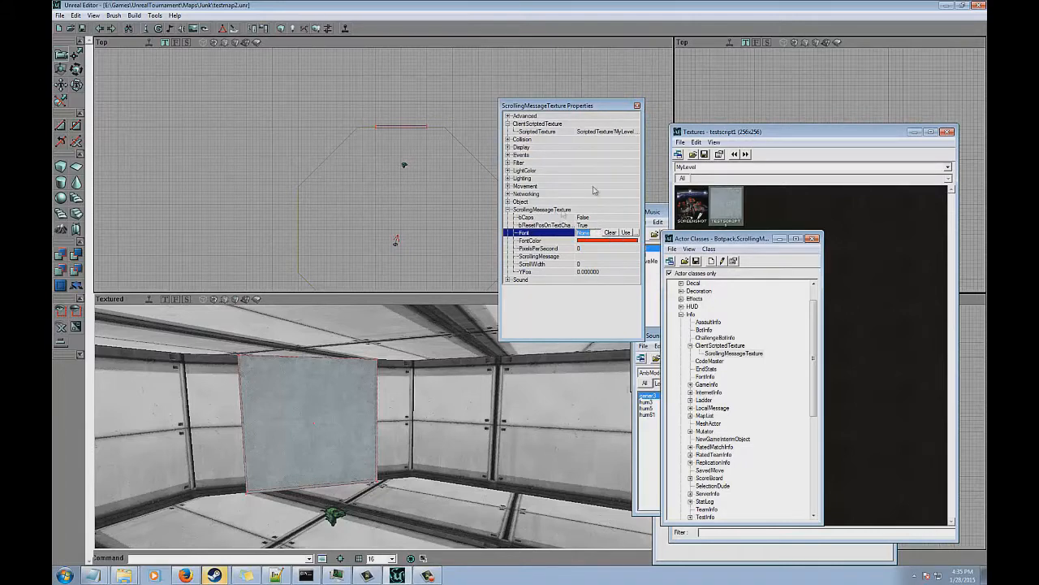
left_click(701, 168)
key("c")
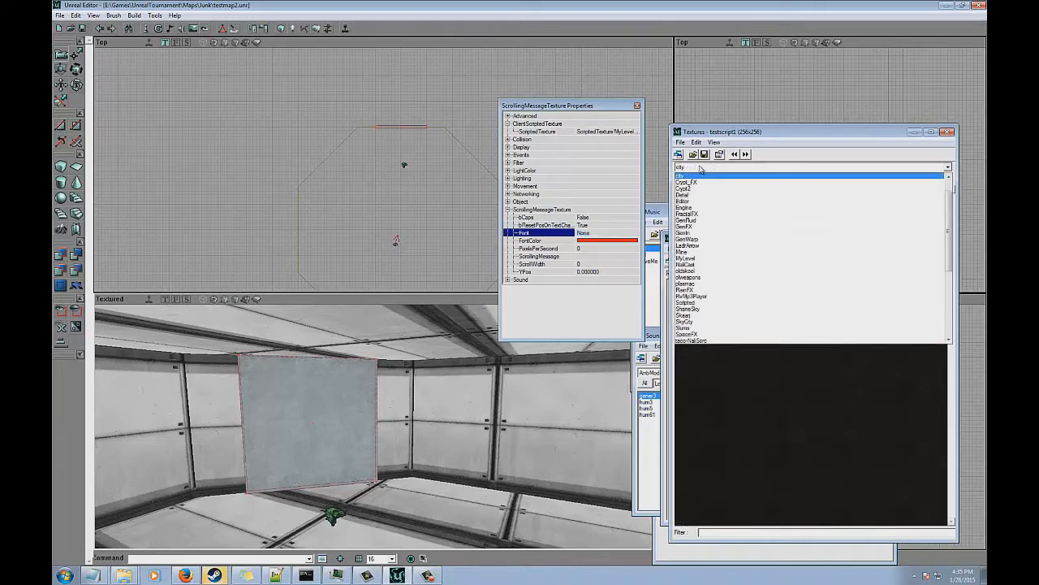
scroll(701, 168, "down", 6)
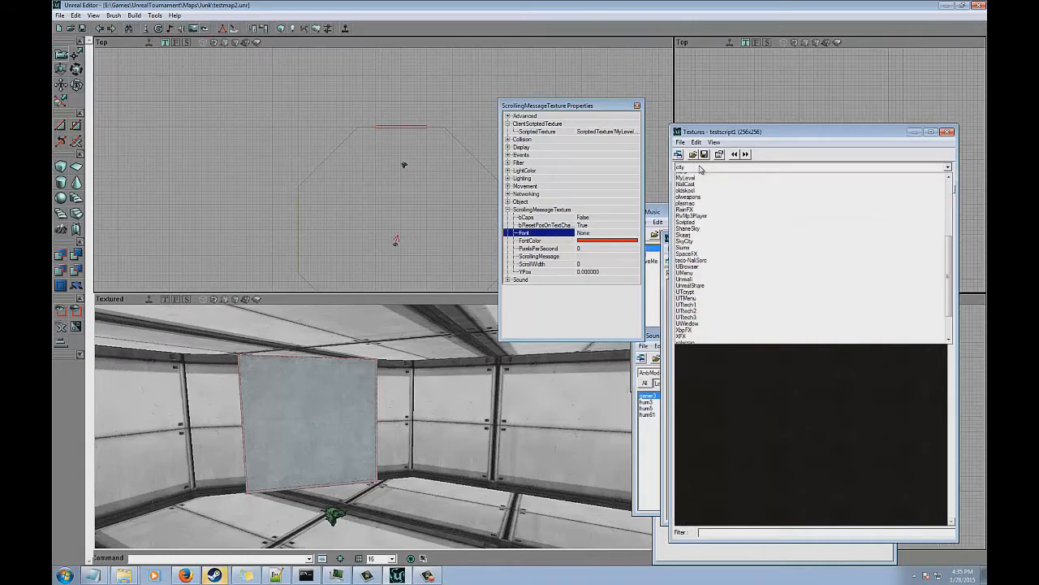
scroll(699, 168, "up", 2)
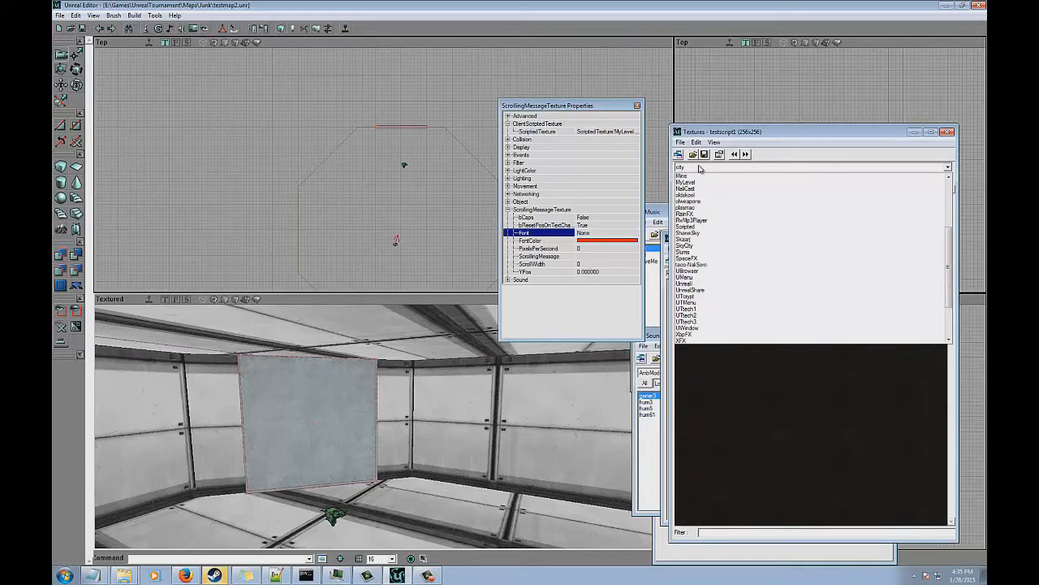
scroll(699, 195, "down", 3)
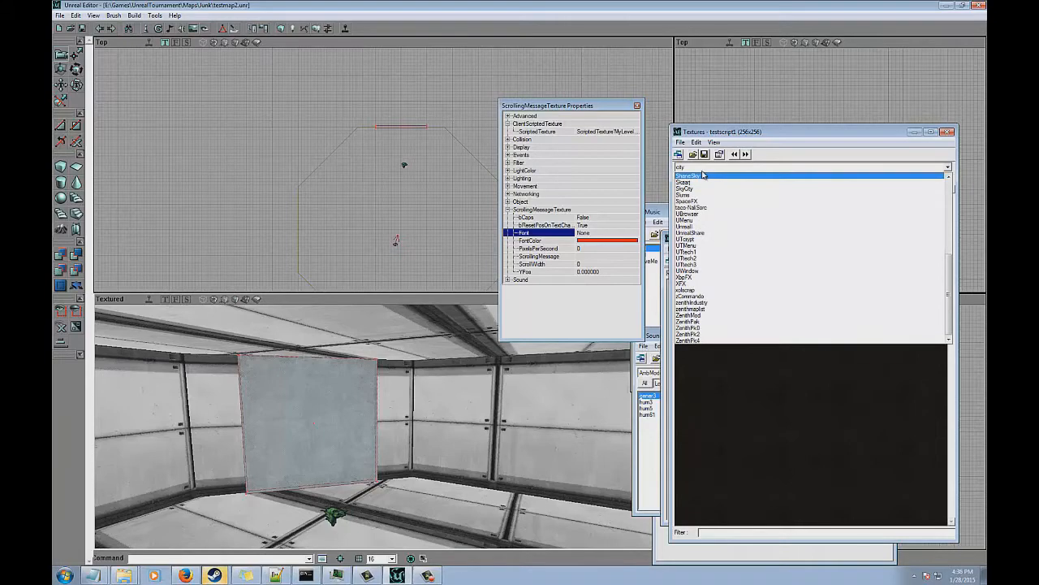
left_click(703, 171)
left_click(703, 171)
key("s")
left_click(703, 171)
left_click(686, 180)
left_click(685, 179)
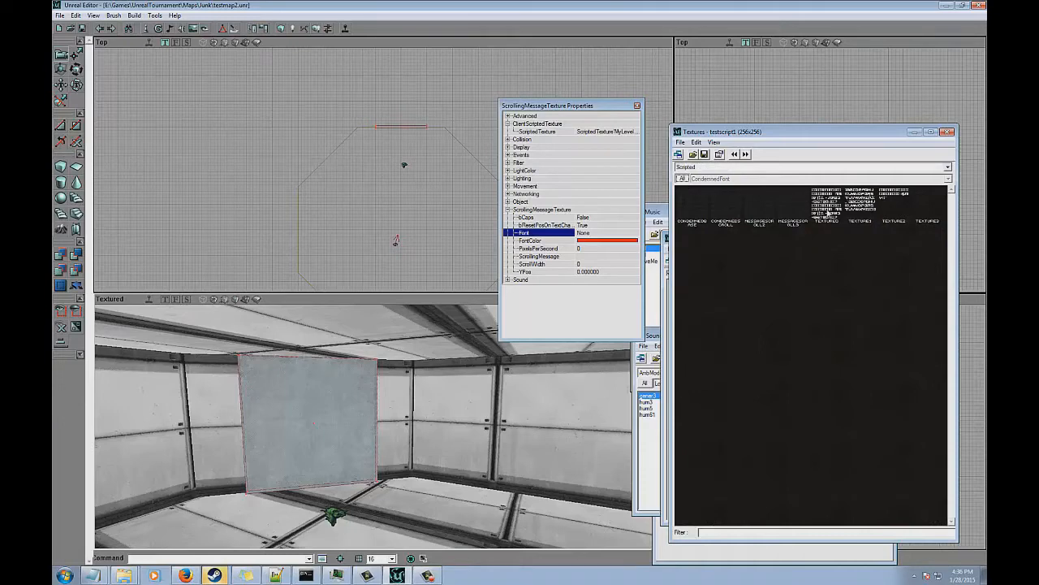
Inspect the properties of Texture0 in the CondemnedFont group and close them.
right_click(828, 210)
left_click(845, 213)
left_click(673, 203)
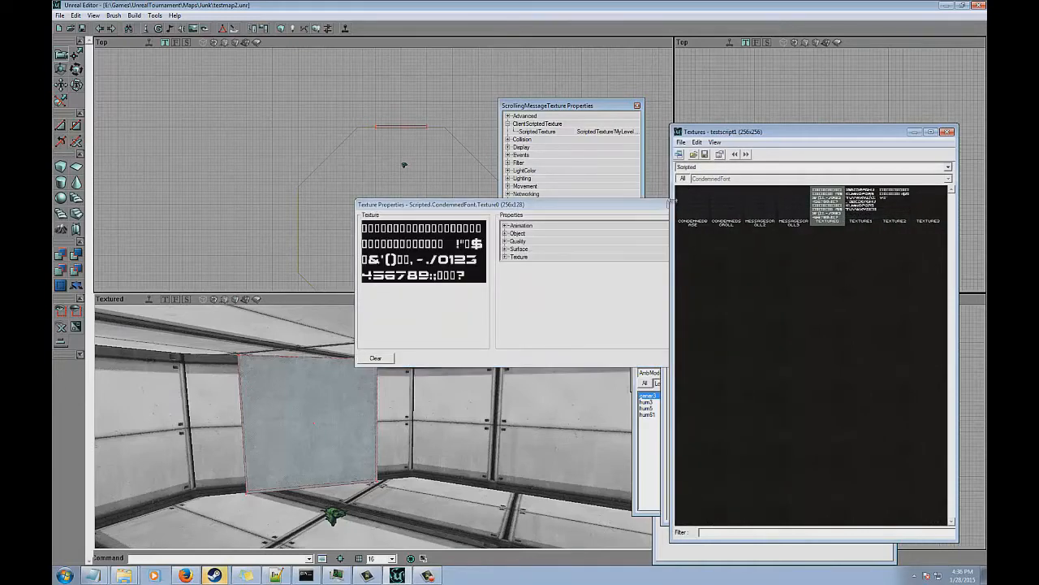
left_click(672, 206)
Clear the actor's ScriptedTexture property and reassign testscript1 to it.
left_click(608, 132)
left_click(615, 130)
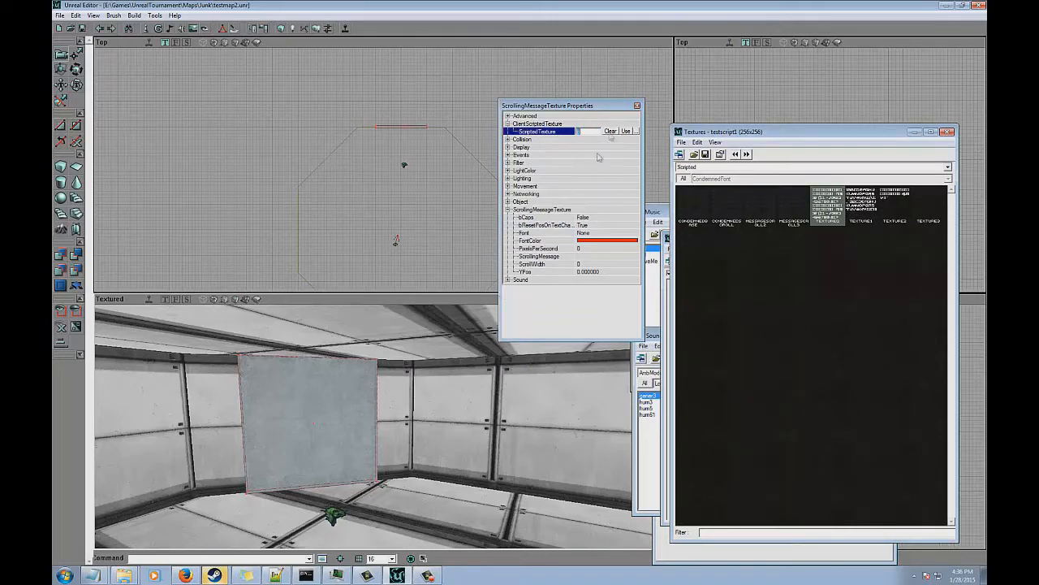
left_click(610, 131)
left_click(609, 257)
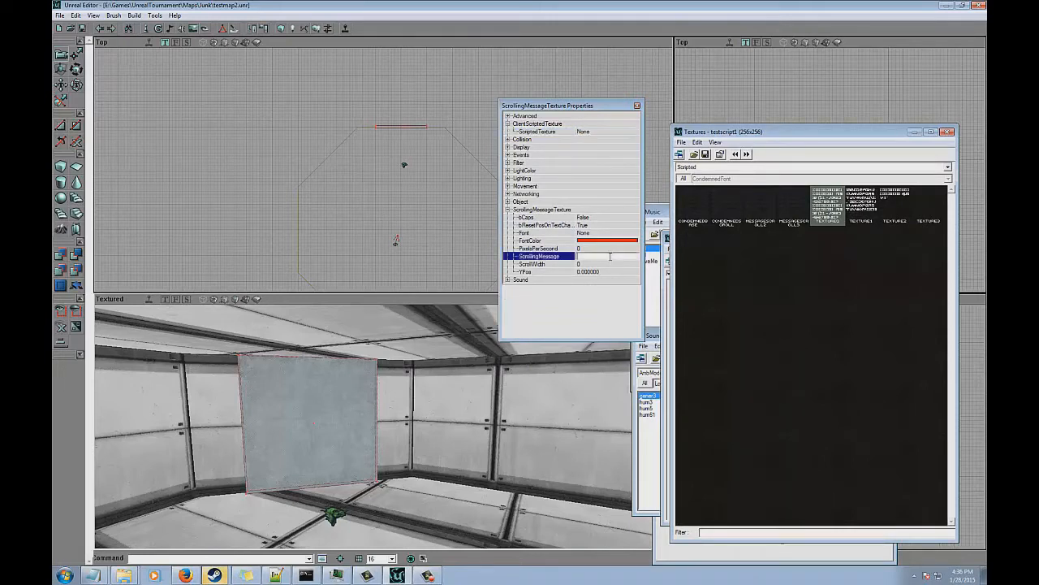
left_click(609, 249)
left_click(616, 132)
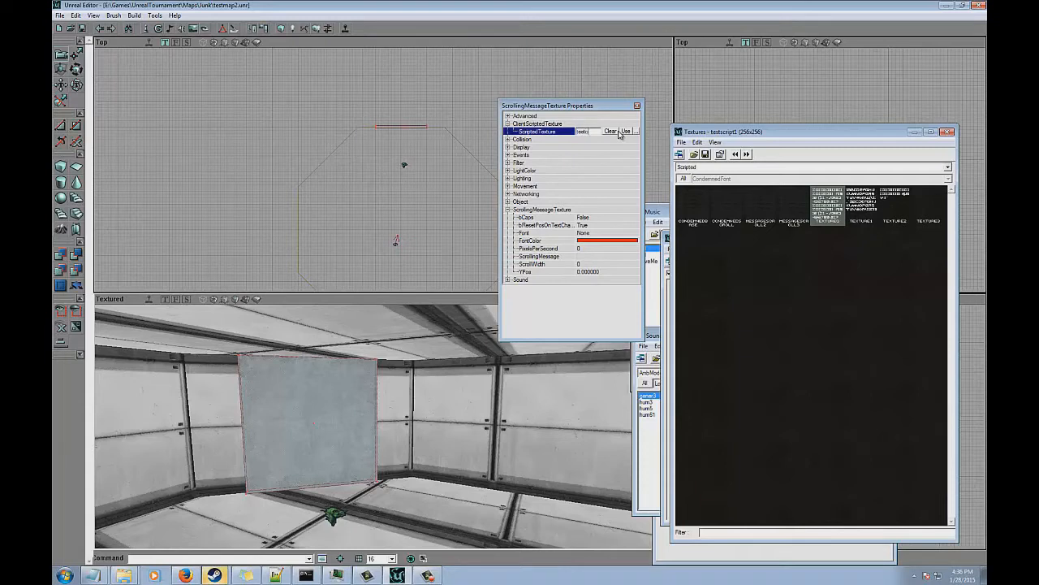
left_click(623, 131)
Set the actor's Font to CondemnedFont from the Scripted package.
left_click(595, 261)
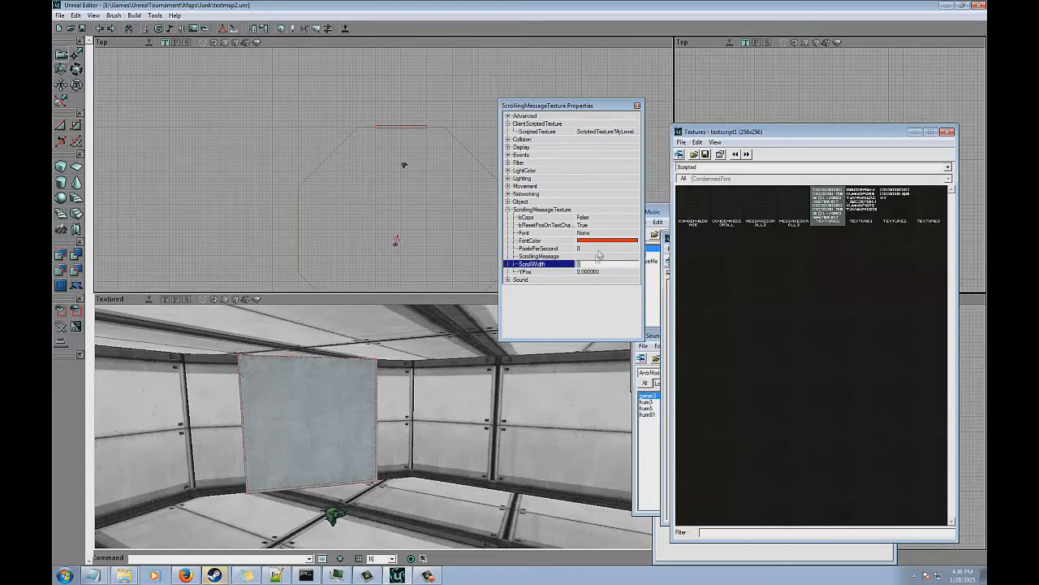
left_click(610, 218)
left_click(622, 233)
type("condens")
key("Up")
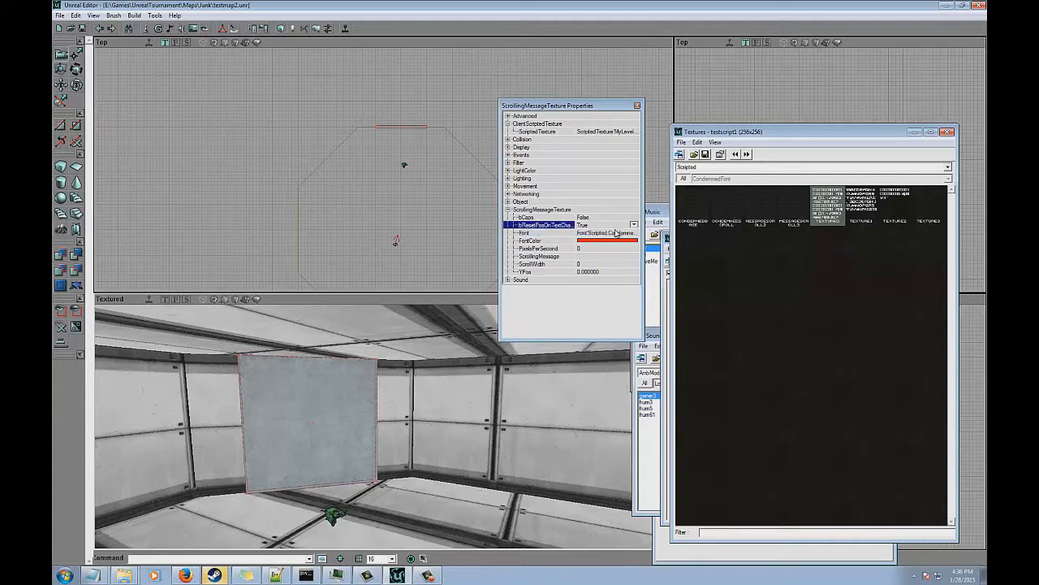
Set the actor's PixelsPerSecond to 150 and its ScrollWidth to 256.
left_click(597, 248)
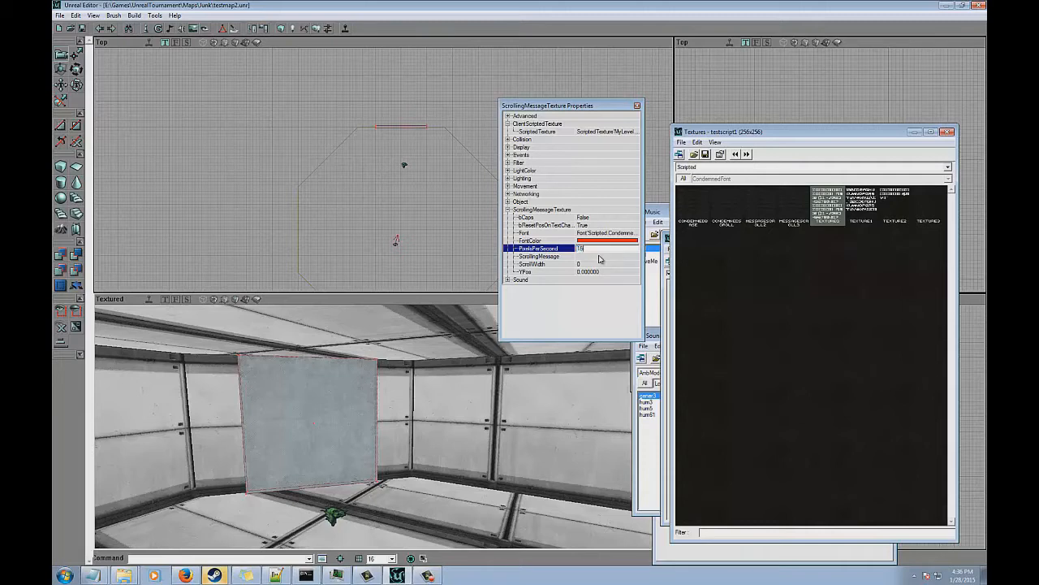
key("Up")
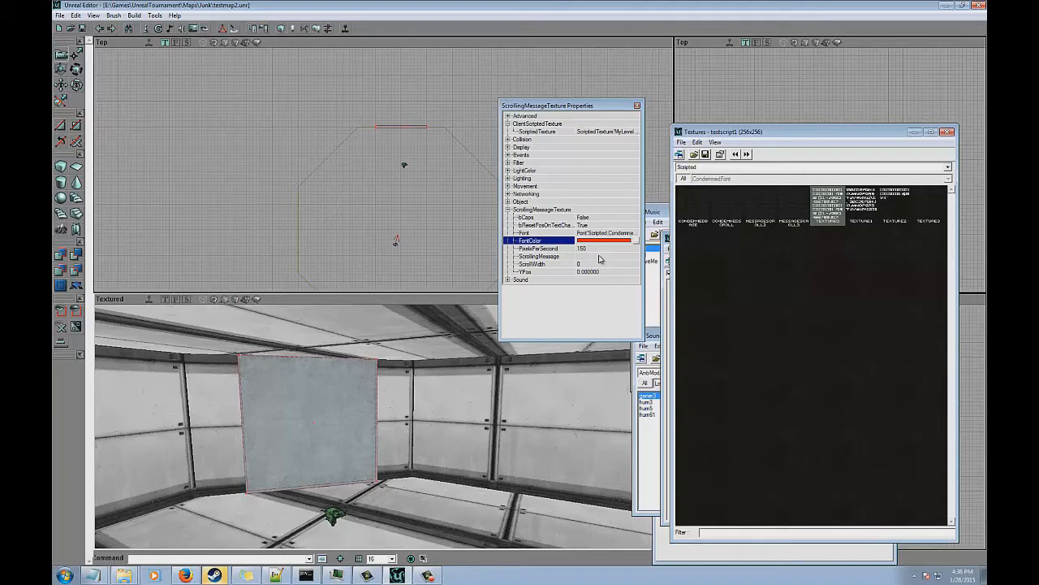
left_click(599, 263)
type("256")
Set the message's vertical position, YPos, to 32, judging the placement against the wall panel.
left_click(617, 271)
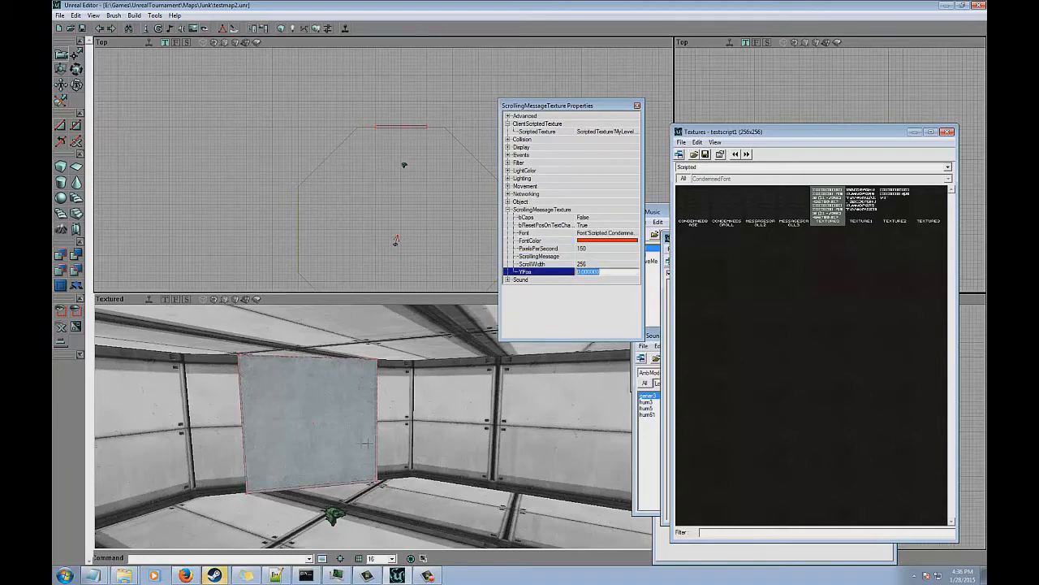
left_click_drag(391, 427, 369, 417)
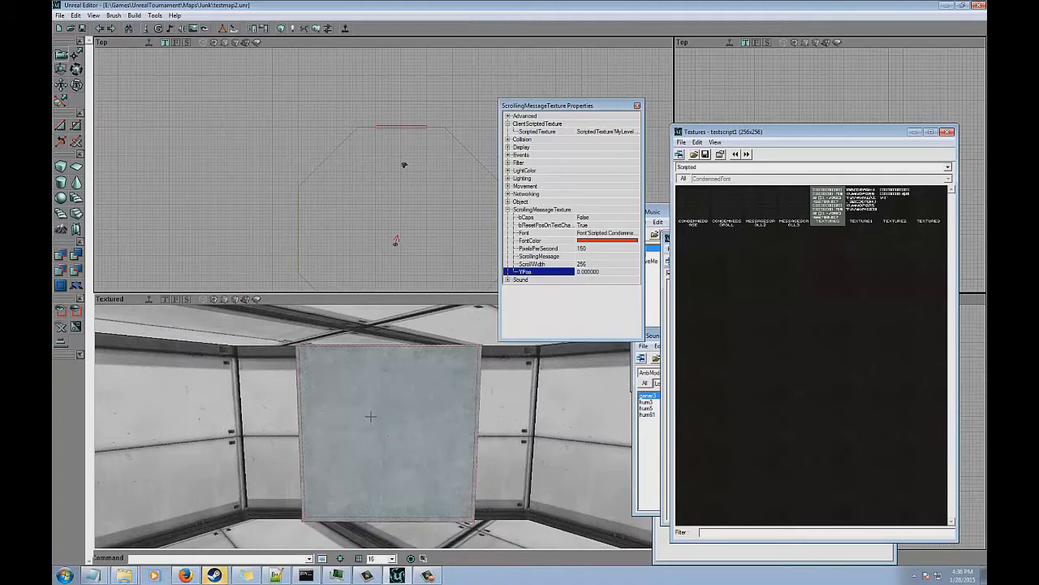
left_click(599, 272)
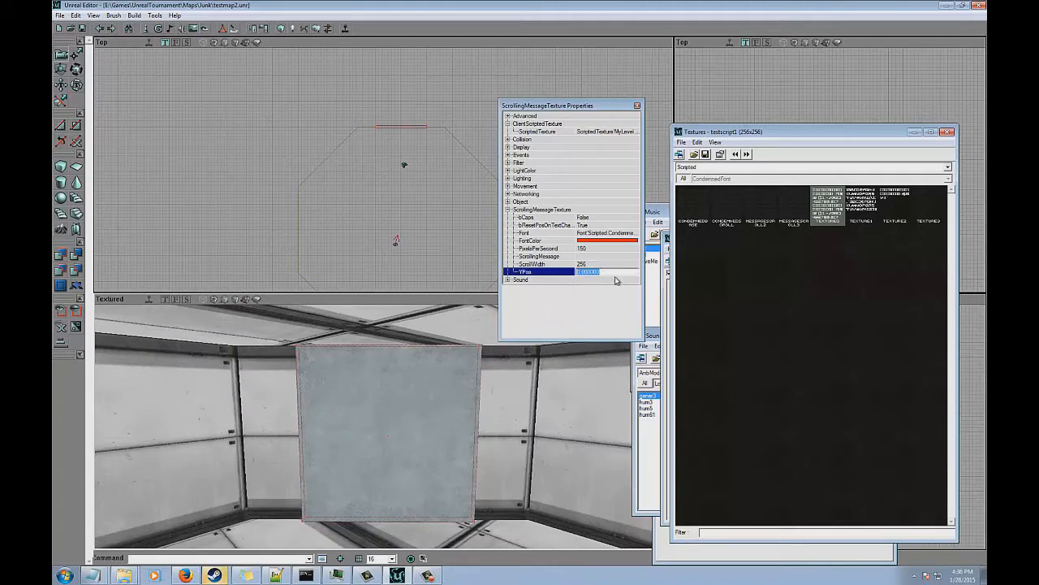
left_click_drag(395, 444, 395, 496)
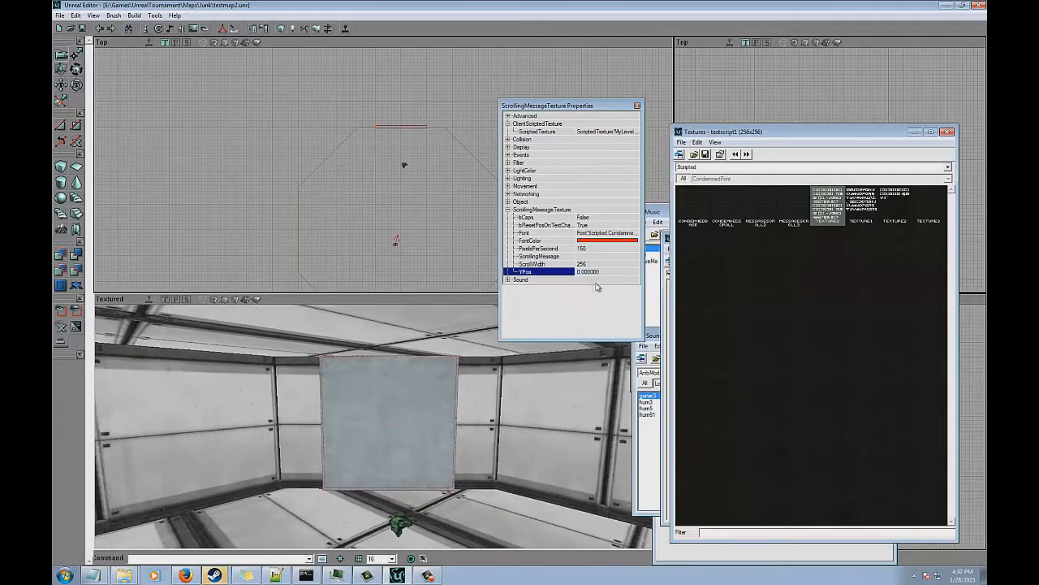
left_click(599, 270)
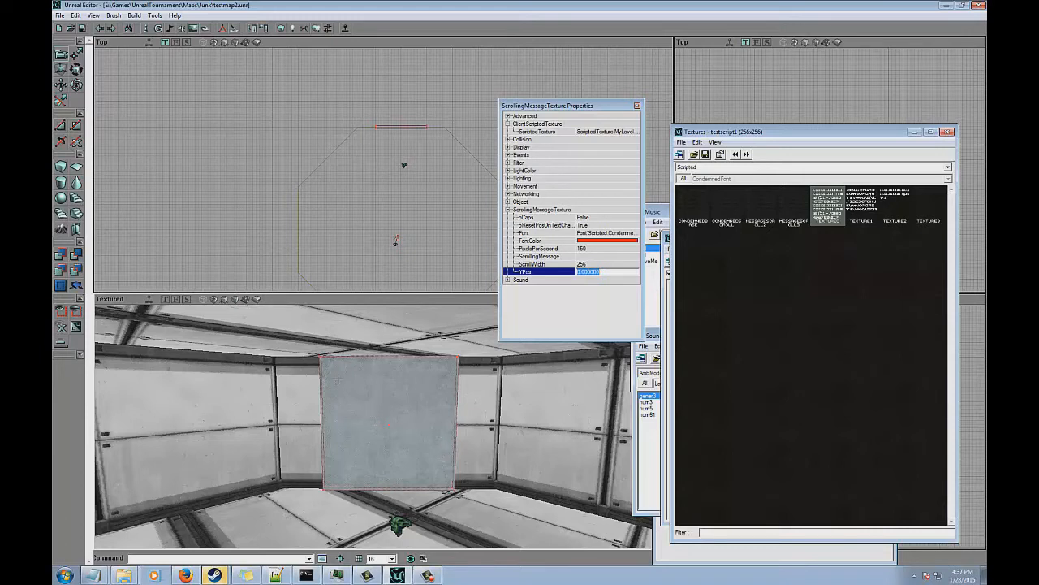
type("32")
Set the ScrollingMessage text to "Hello World!" with bCaps set to True, and save the map.
left_click(611, 255)
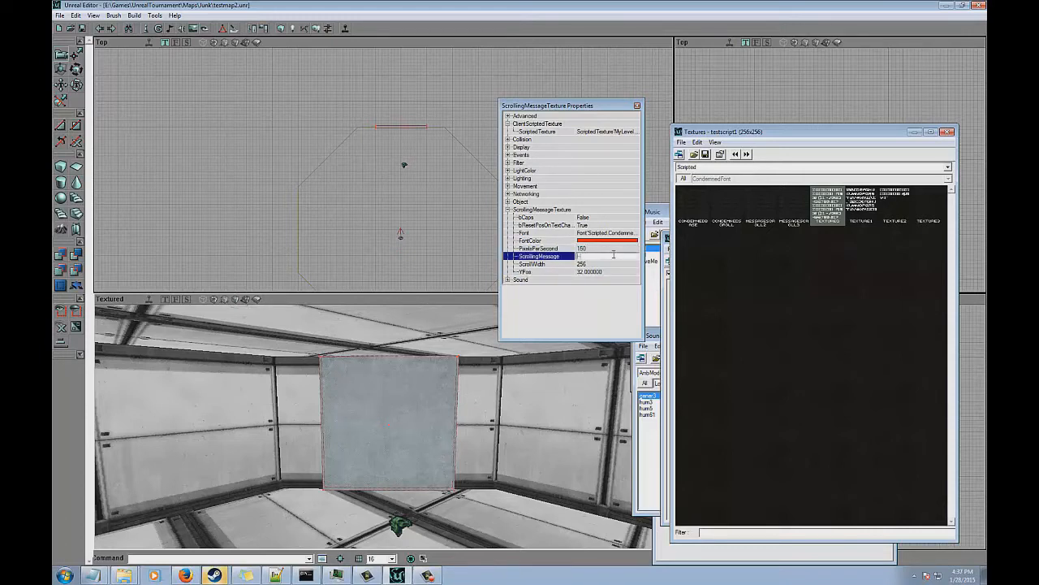
type("H")
key("Up")
key("Up")
key("Up")
key("Up")
key("Up")
key("t")
left_click(614, 255)
left_click(82, 29)
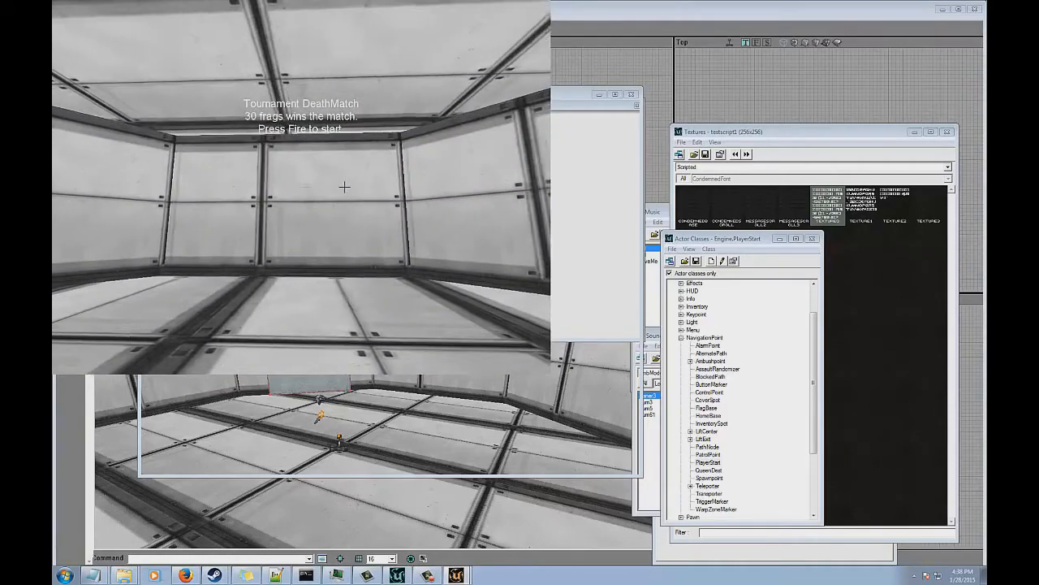
Check the scrolling message on the wall panel in the running test game, and quit the game.
key("w")
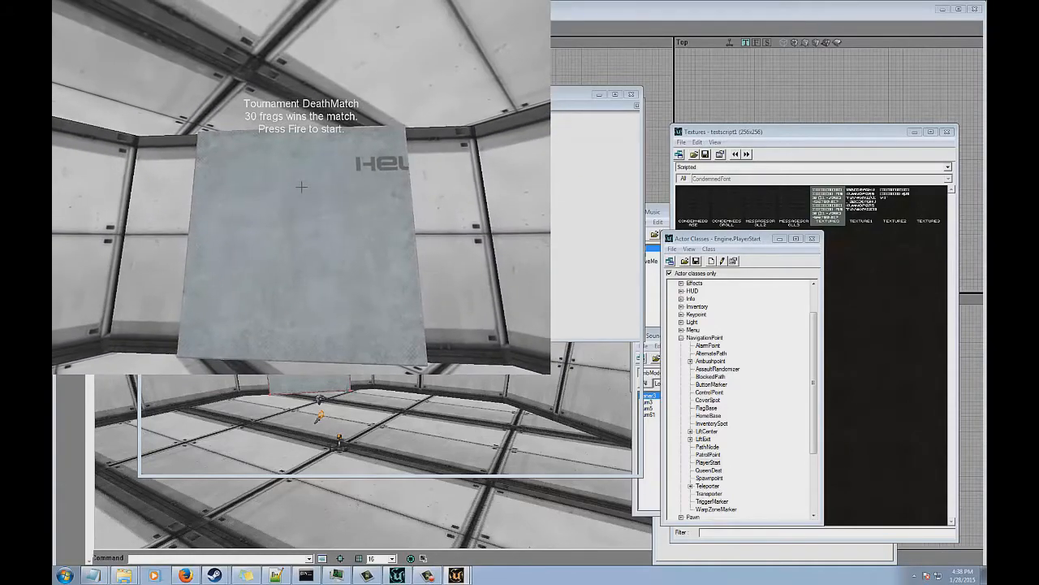
key("s")
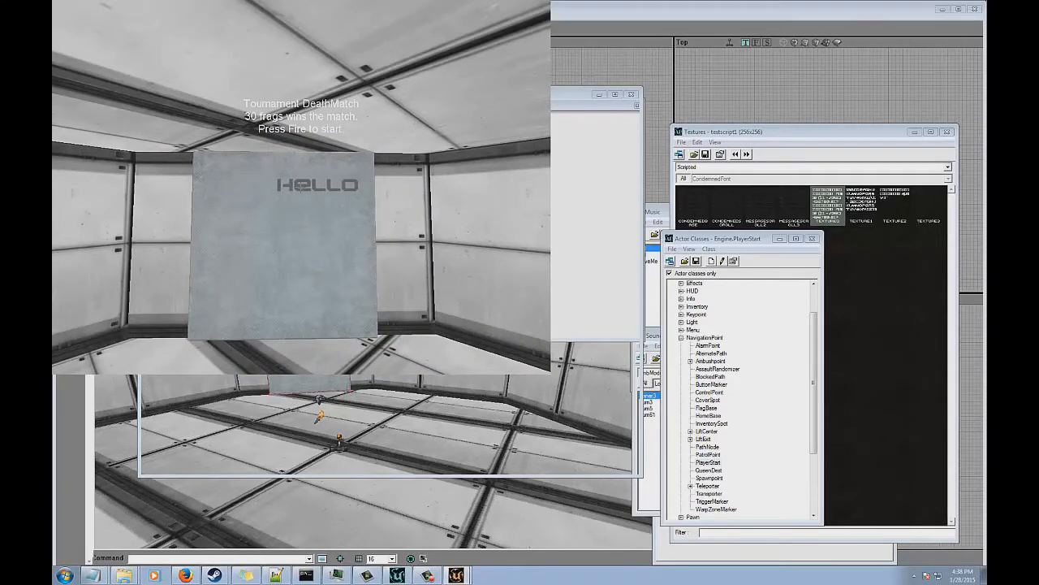
key("Escape")
left_click(61, 4)
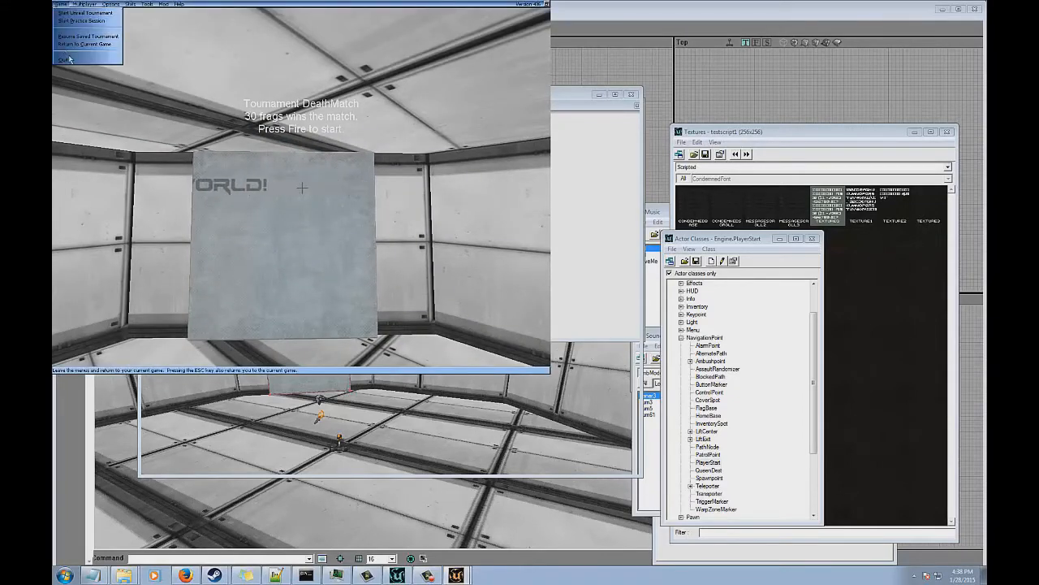
left_click(66, 53)
left_click(309, 197)
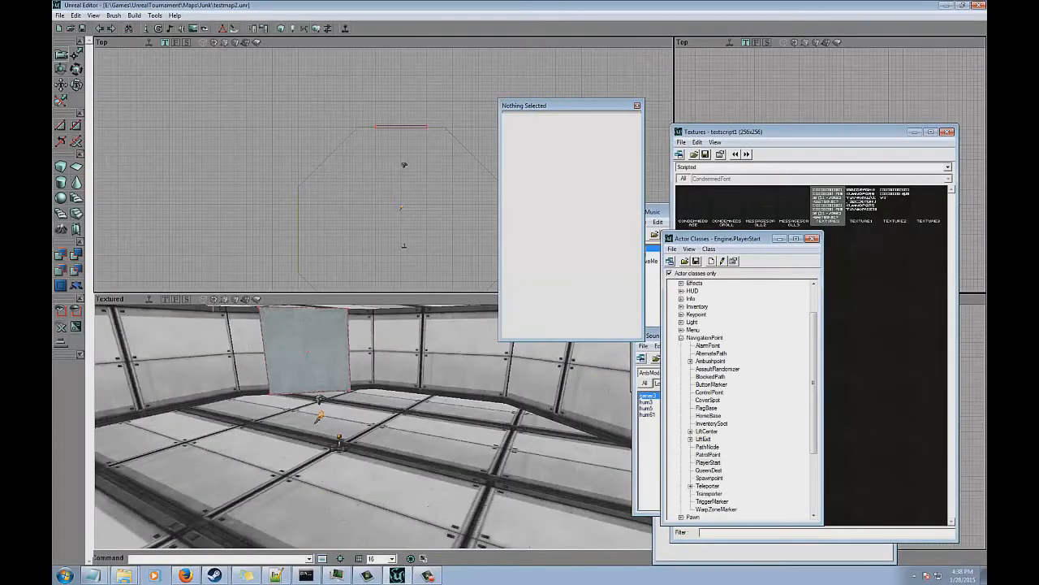
Set the ScrollingMessageTexture actor's FontColor to a golden yellow of Red 255, Green 224, Blue 6.
double_click(529, 203)
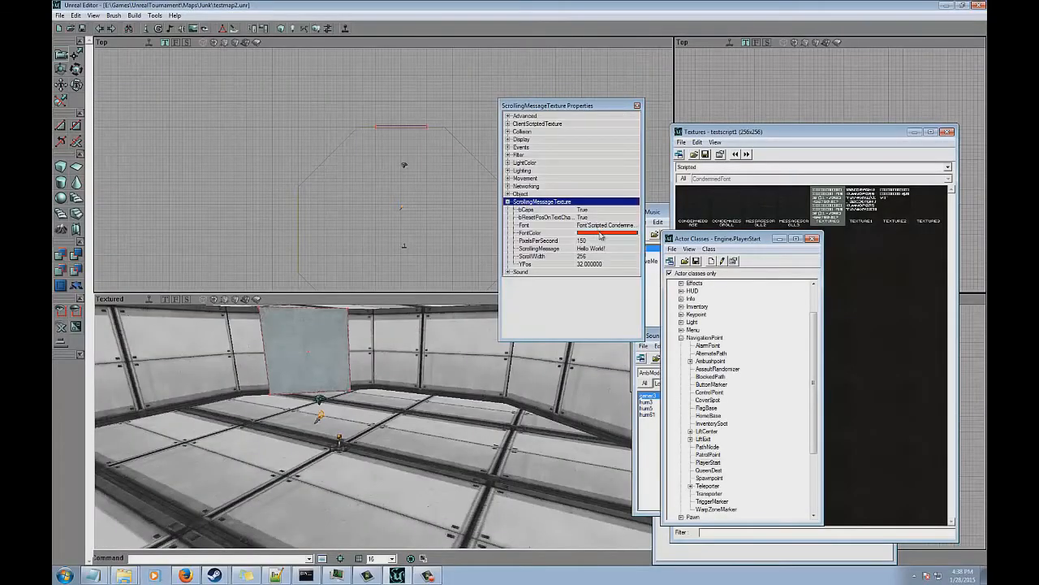
left_click(601, 233)
left_click(636, 233)
left_click_drag(638, 133, 631, 130)
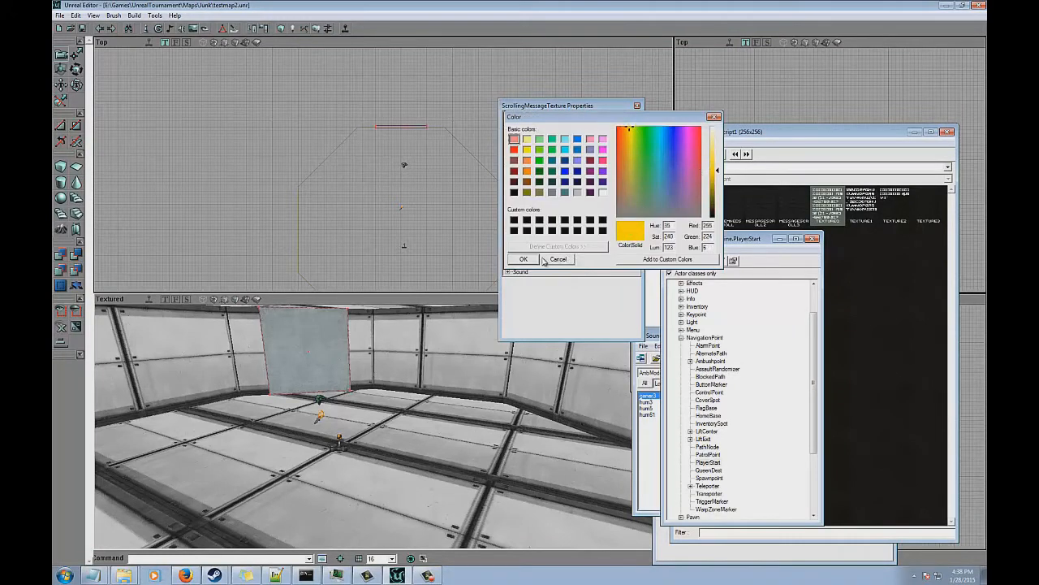
left_click(529, 259)
left_click(548, 227)
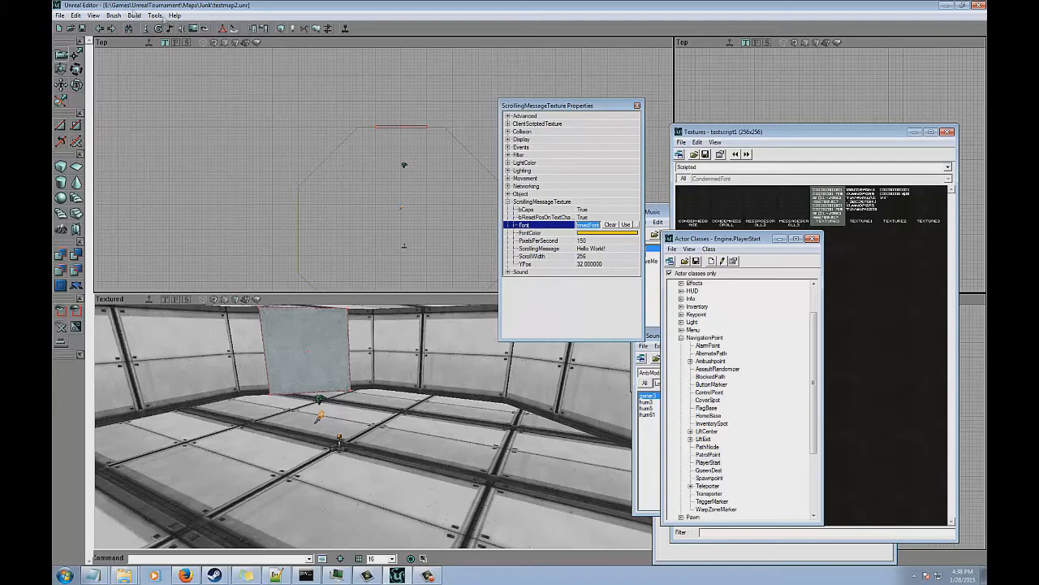
Run the test map to check the message's font colour on the wall panel, and quit the game.
left_click(344, 29)
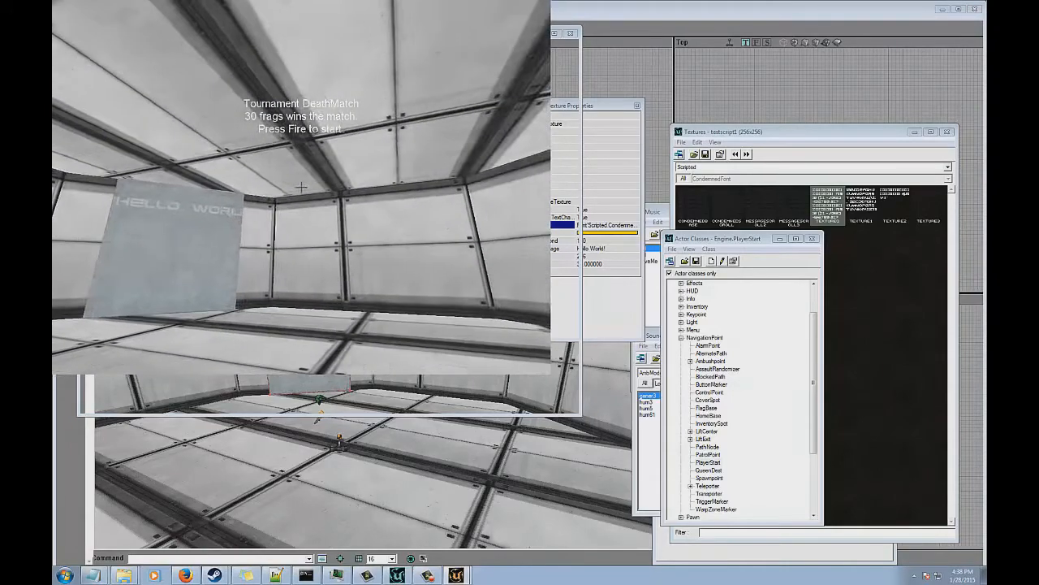
key("Escape")
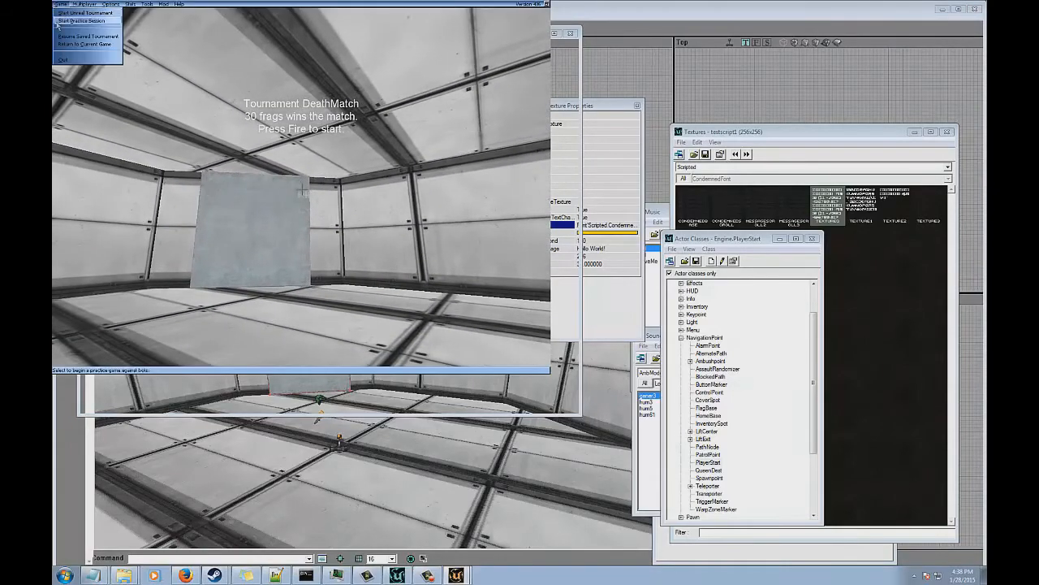
left_click(77, 58)
left_click(289, 193)
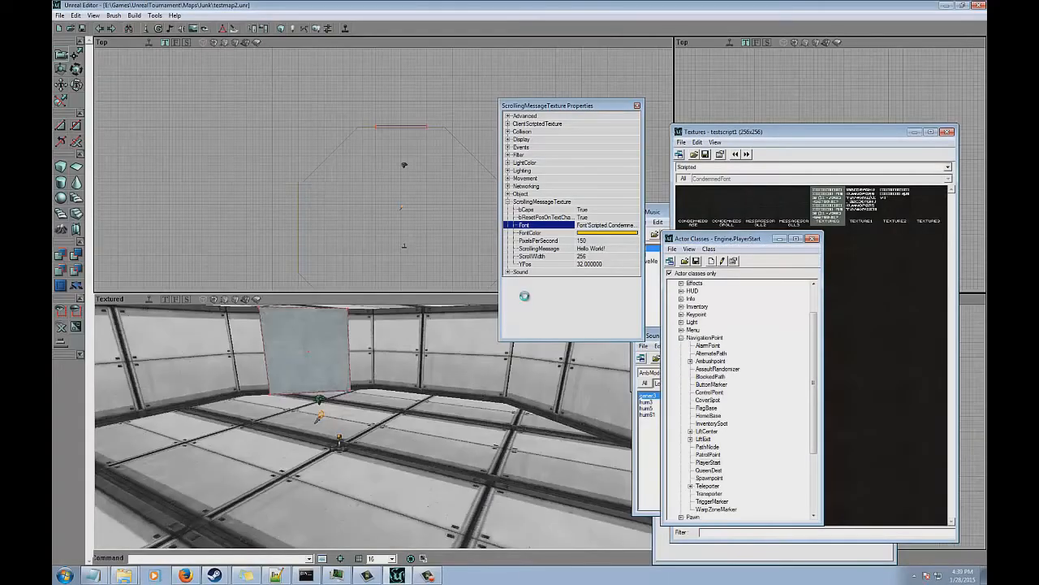
left_click(597, 233)
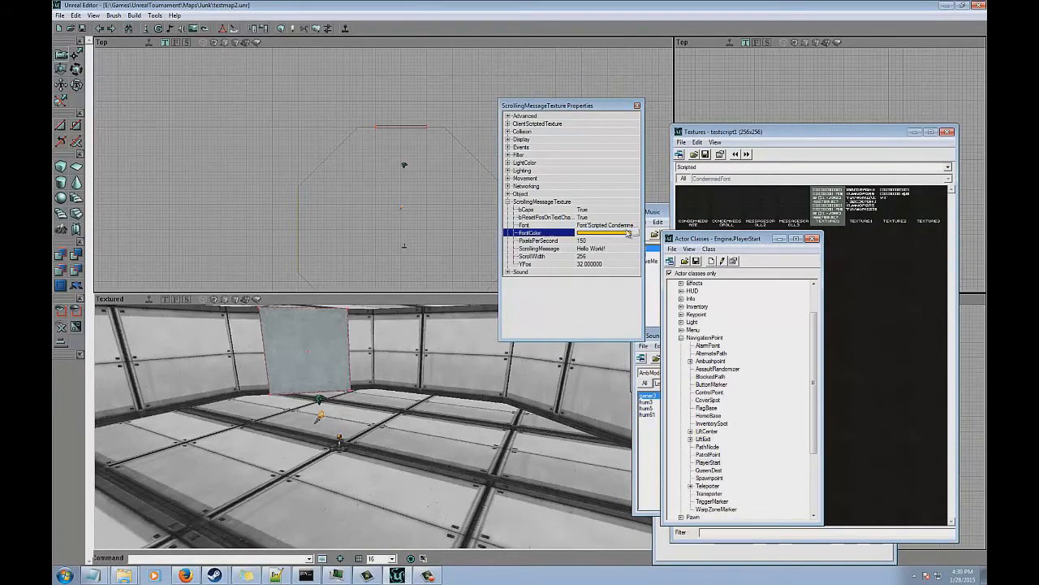
left_click(634, 233)
left_click(557, 260)
Load the Screen class package from the System folder into the actor class browser.
mouse_move(327, 423)
left_mouse_down()
mouse_move(327, 432)
mouse_move(333, 421)
left_mouse_up()
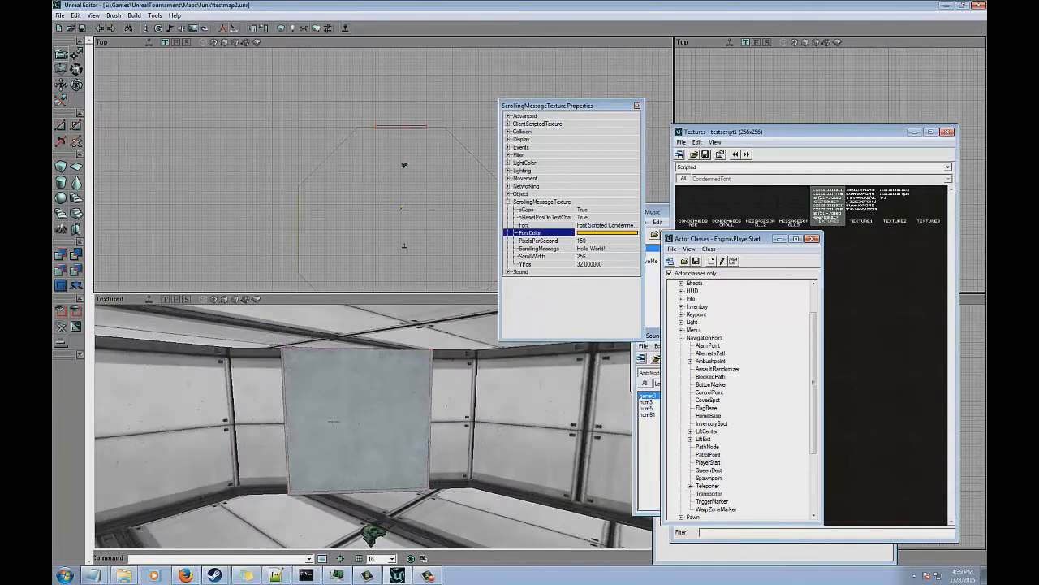
left_click_drag(442, 439, 450, 437)
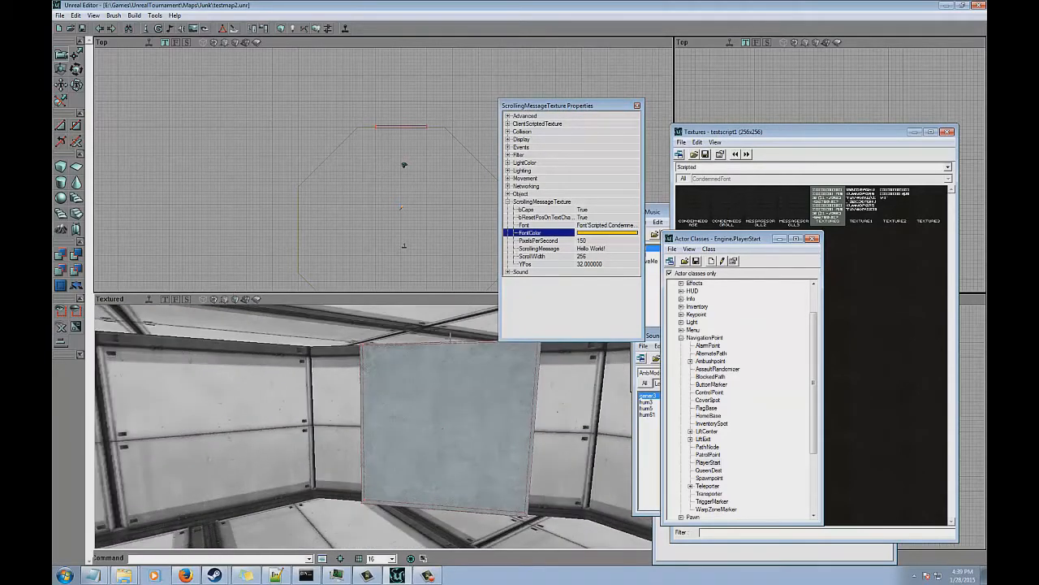
left_click(411, 385)
left_click_drag(410, 385, 422, 438)
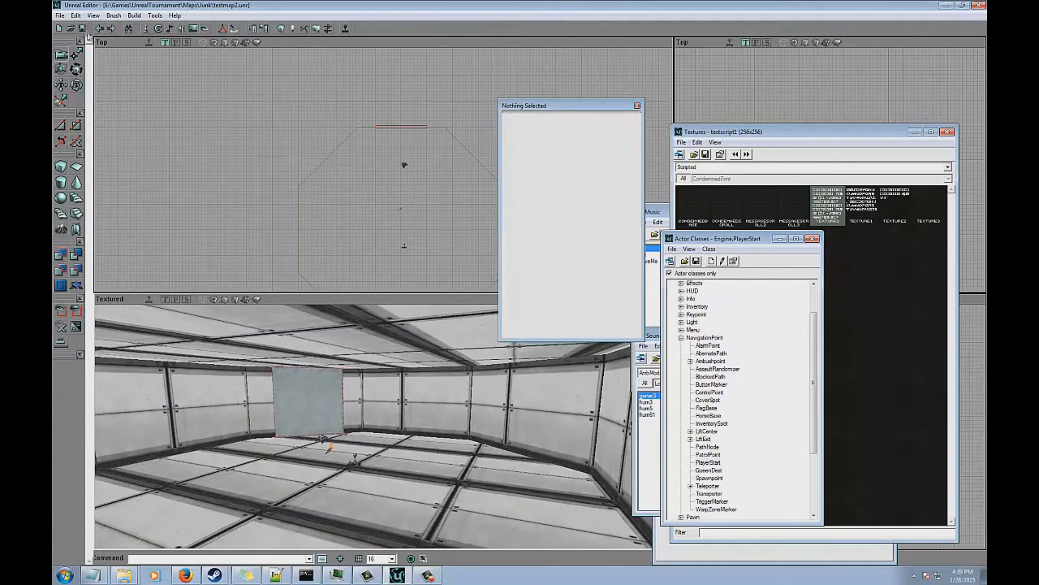
left_click_drag(345, 381, 384, 429)
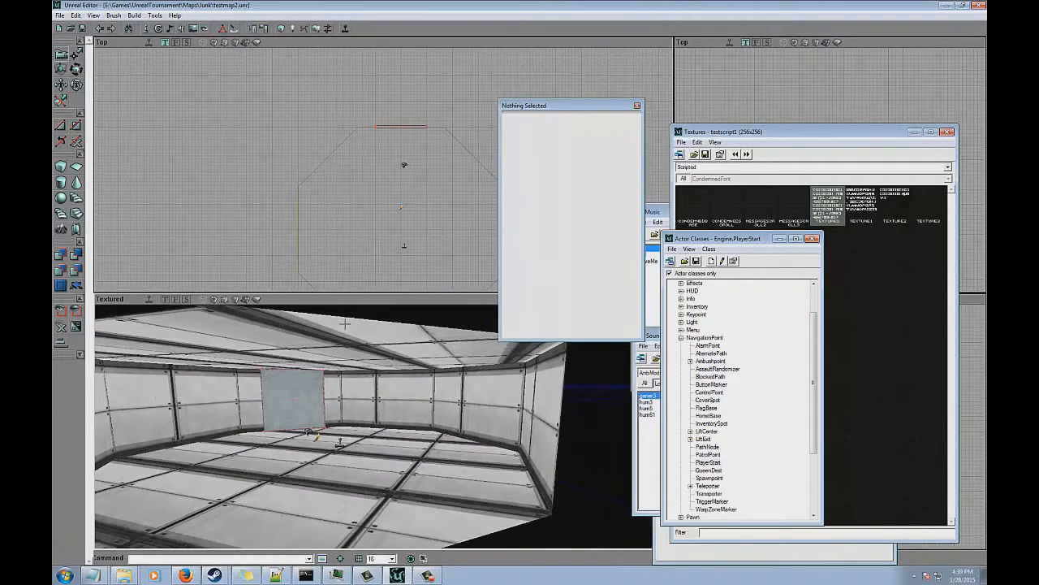
left_click(685, 260)
left_click(748, 371)
type("sc")
double_click(645, 348)
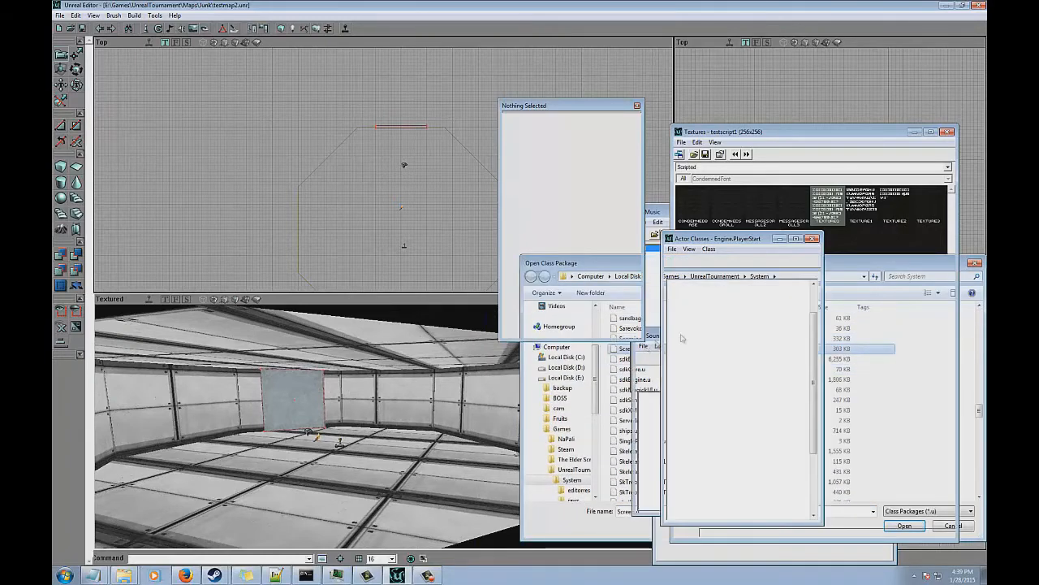
double_click(683, 282)
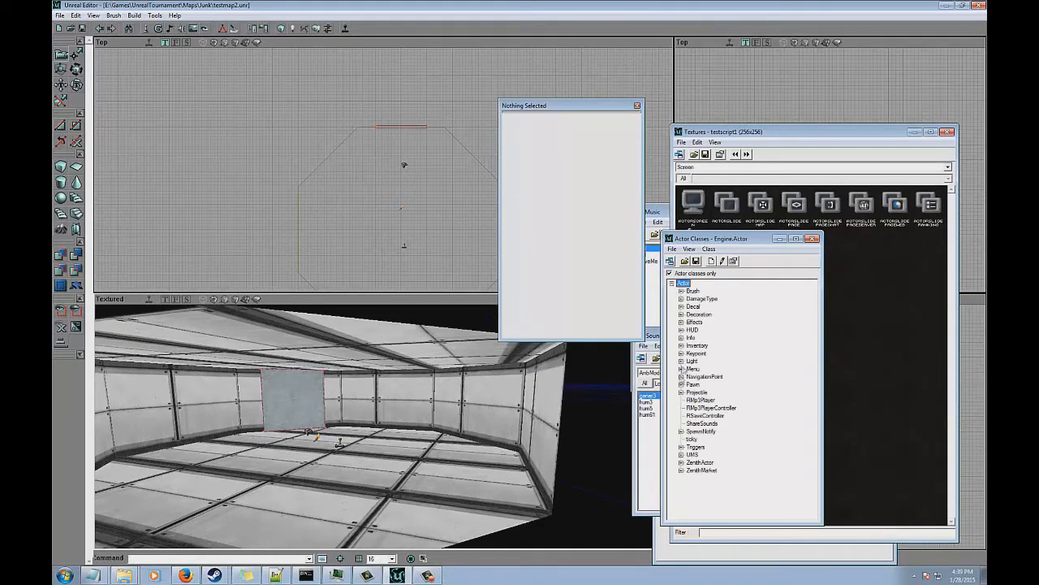
Move the builder brush across the octagonal room to the wall opposite the existing panel.
mouse_move(392, 200)
left_mouse_down()
mouse_move(396, 187)
mouse_move(425, 228)
mouse_move(434, 277)
left_mouse_up()
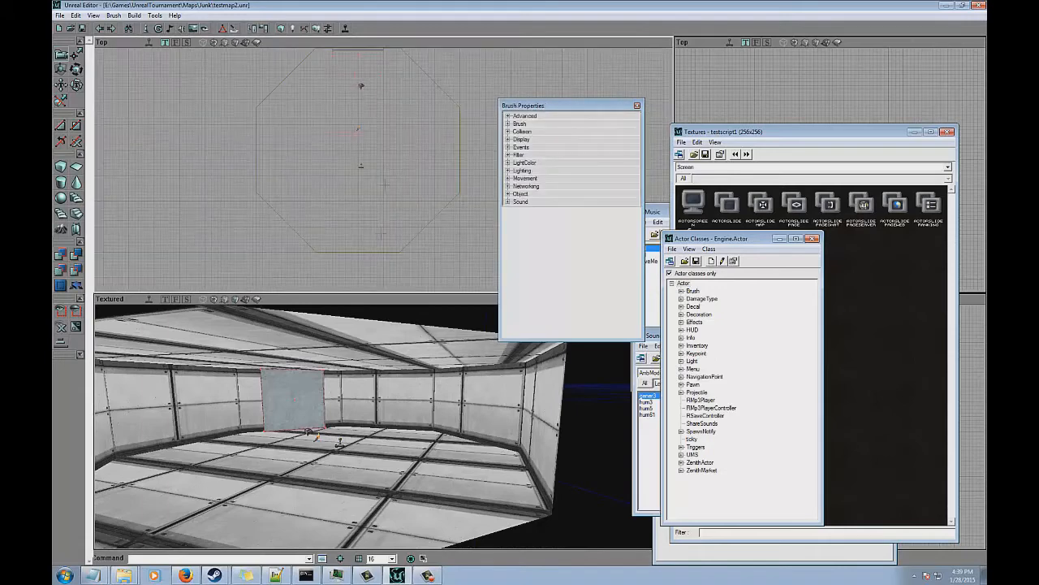
left_click_drag(380, 414, 381, 358)
right_click_drag(381, 357, 381, 406)
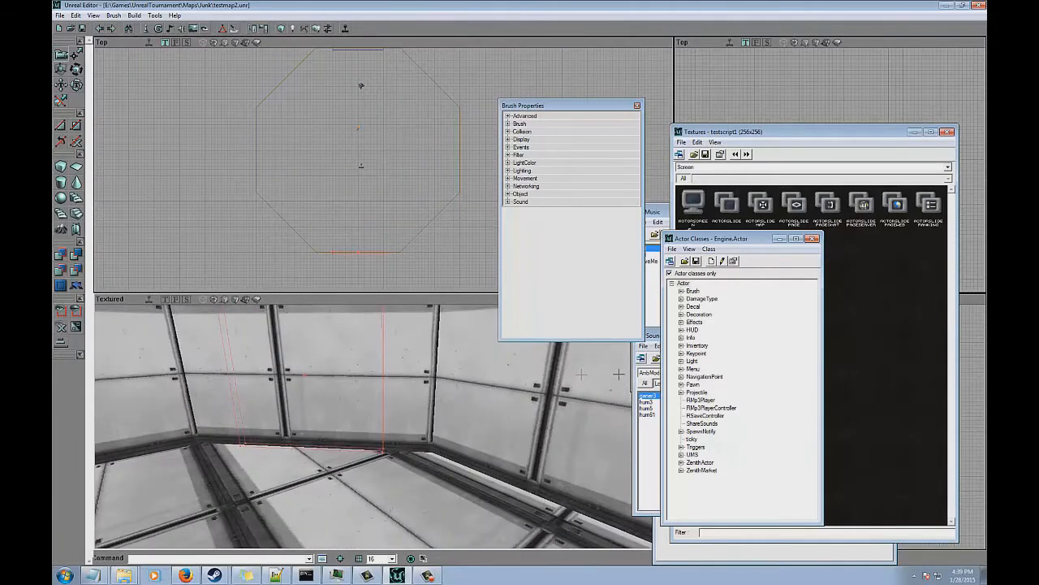
Choose the Screen class under Info, ClientScriptedTexture, and load the ScriptedScreen texture package.
left_click(681, 337)
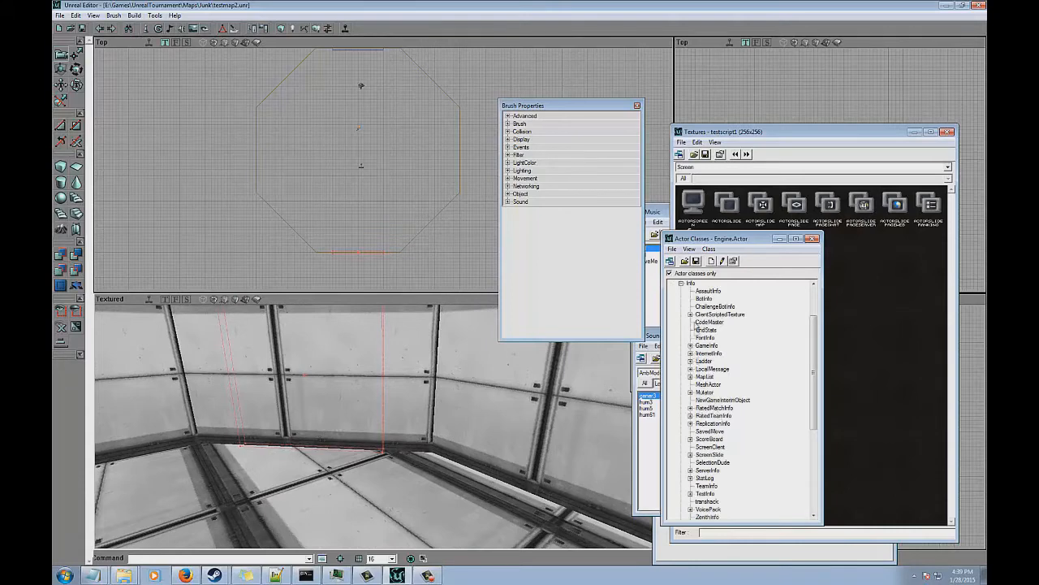
left_click(690, 314)
left_click(708, 323)
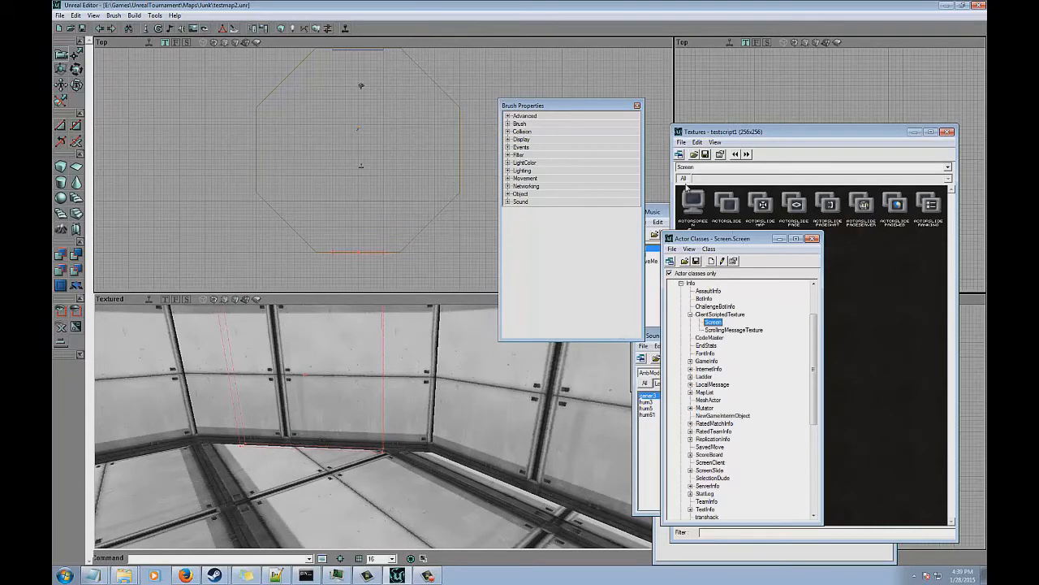
left_click(694, 154)
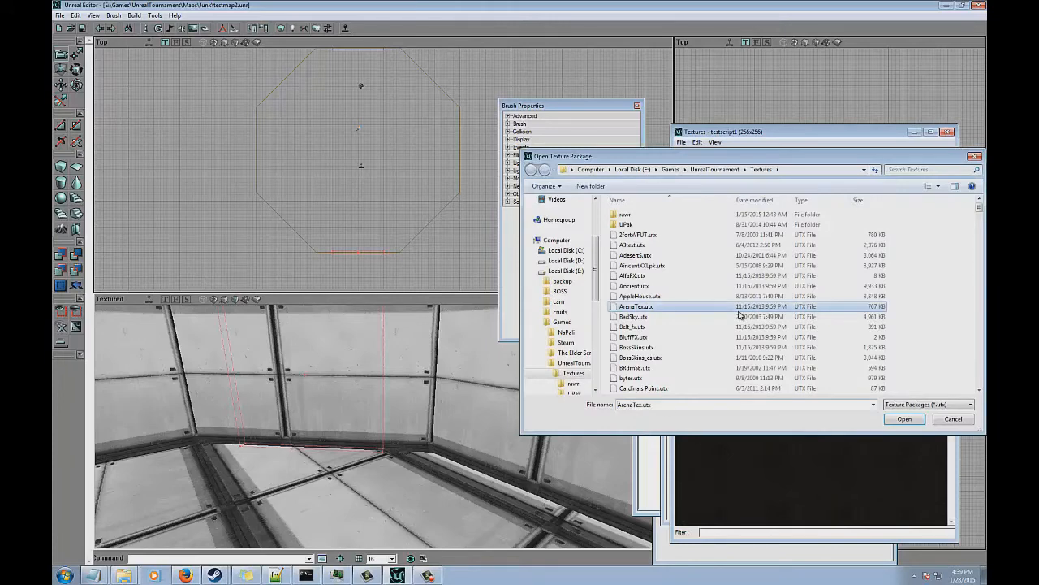
double_click(688, 252)
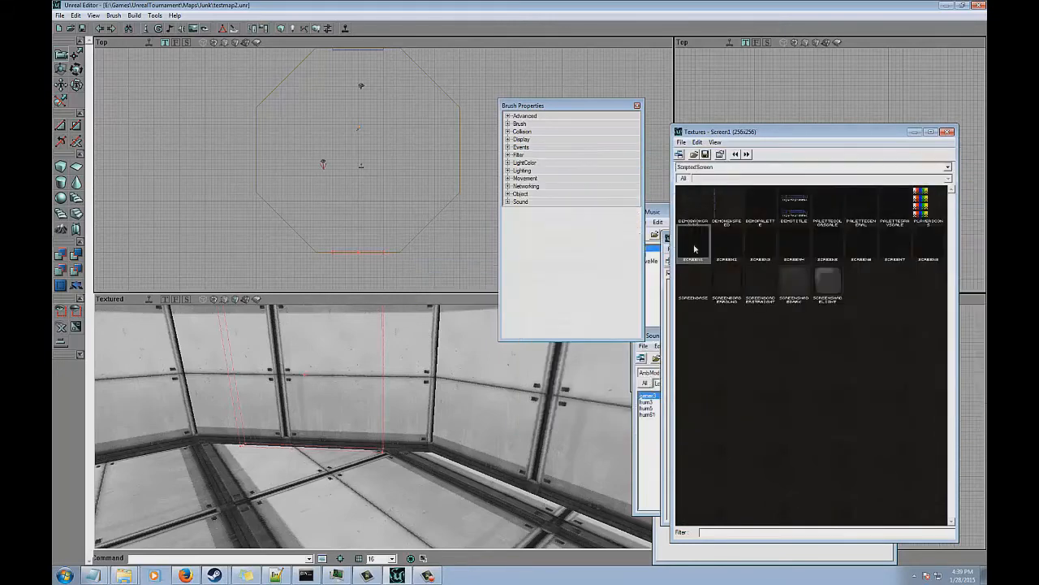
Add a Screen actor on the angled wall near the builder brush, and open its ScriptedTexture property.
right_click_drag(457, 376, 405, 376)
right_click(406, 376)
left_click(437, 396)
left_click(436, 396)
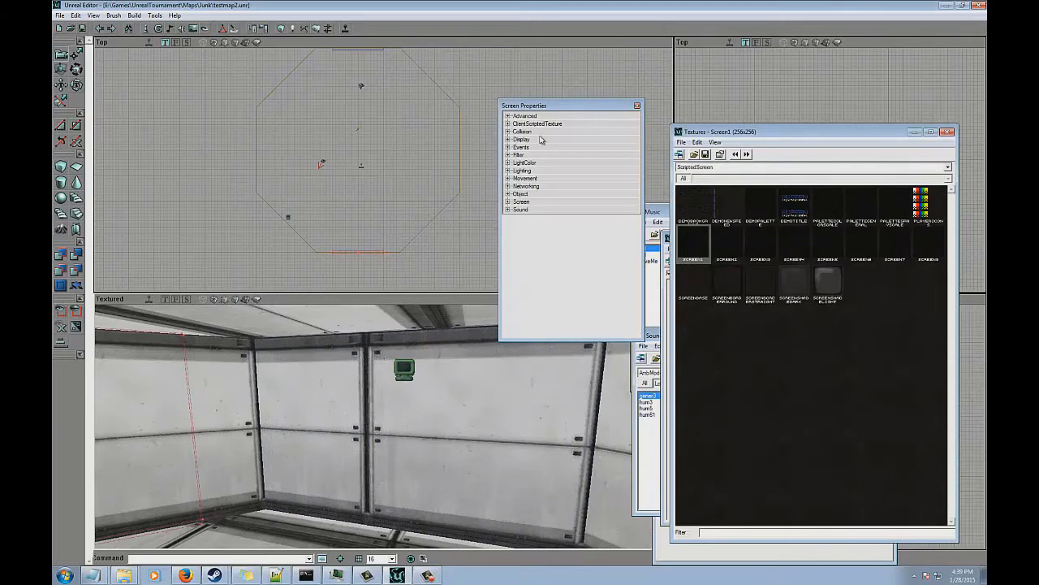
left_click(544, 125)
left_click(592, 133)
left_click_drag(425, 370, 390, 446)
left_click(597, 132)
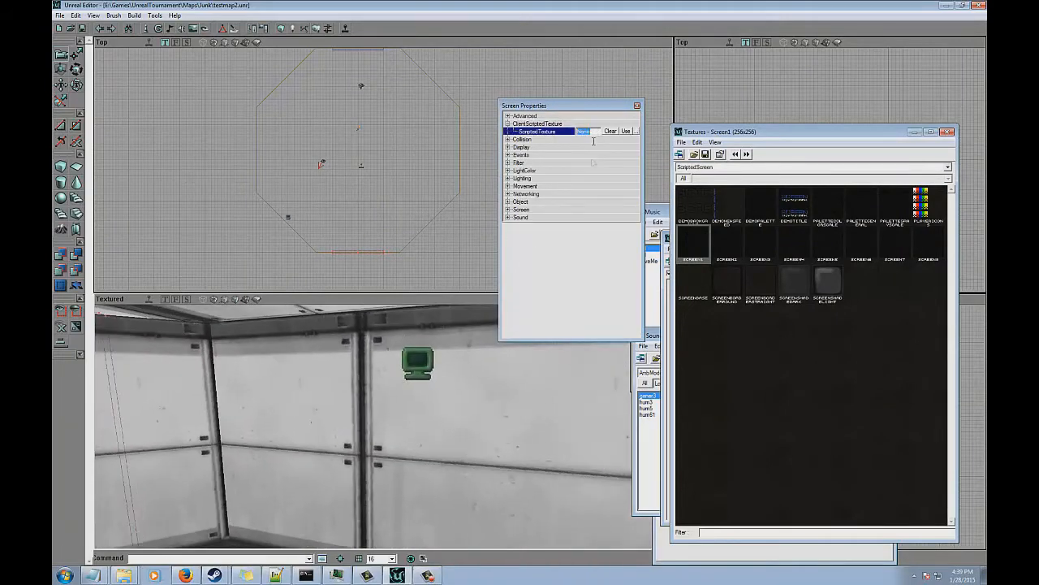
Create a second wall panel from the builder brush and apply the Screen1 texture to its face.
left_click(721, 252)
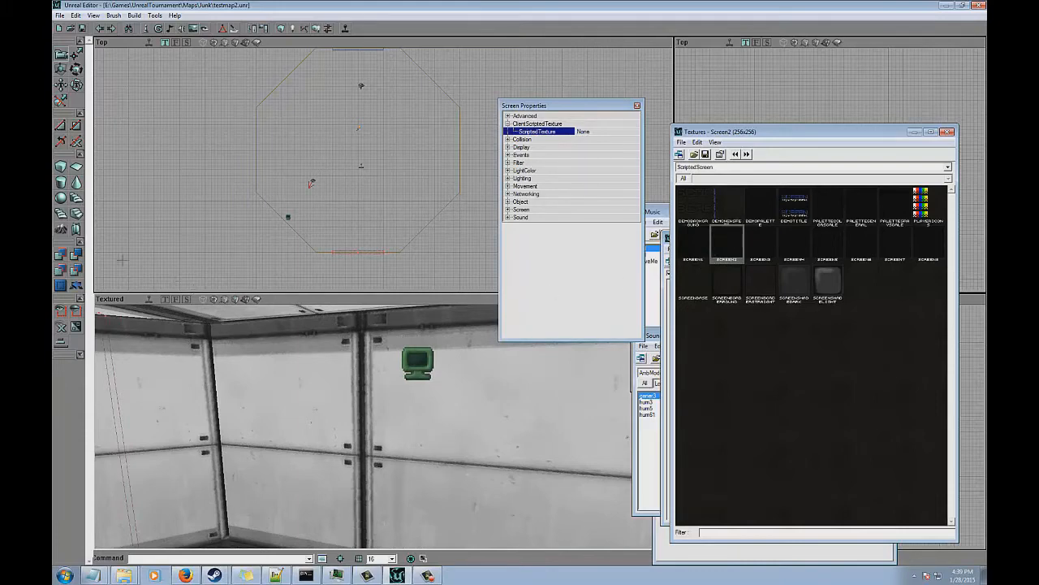
left_click(795, 207)
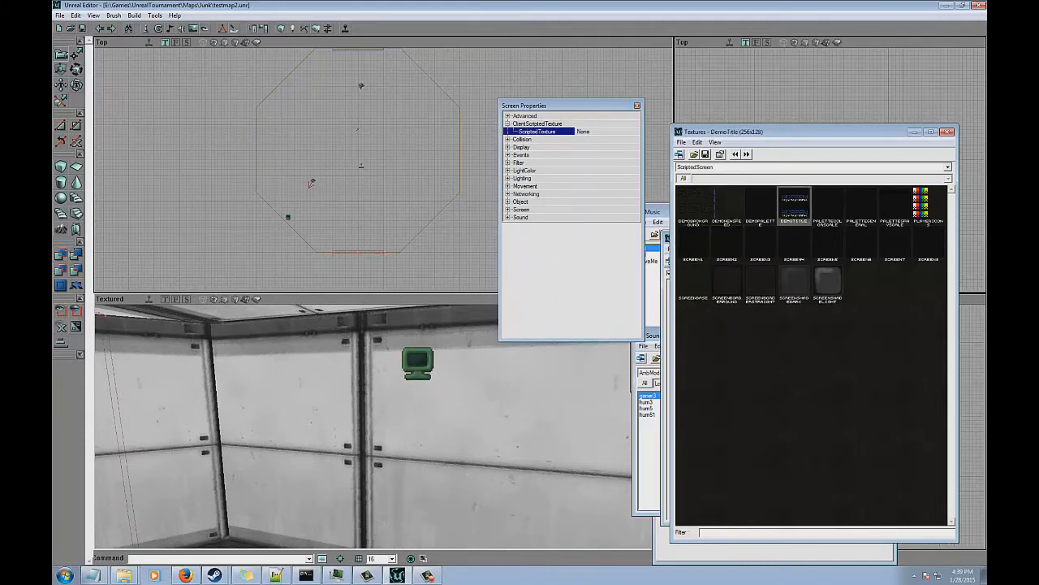
left_click_drag(355, 371, 397, 396)
left_click(304, 386)
left_click(685, 249)
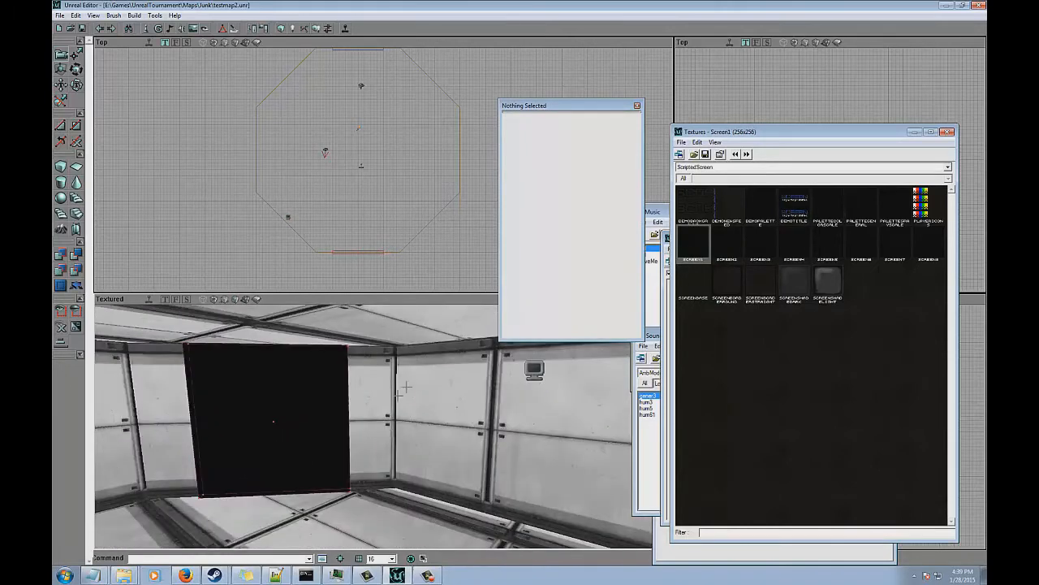
Assign the Screen1 texture as the Screen actor's ScriptedTexture.
left_click(534, 369)
left_click(600, 133)
left_click(625, 132)
left_click(625, 156)
left_click(602, 132)
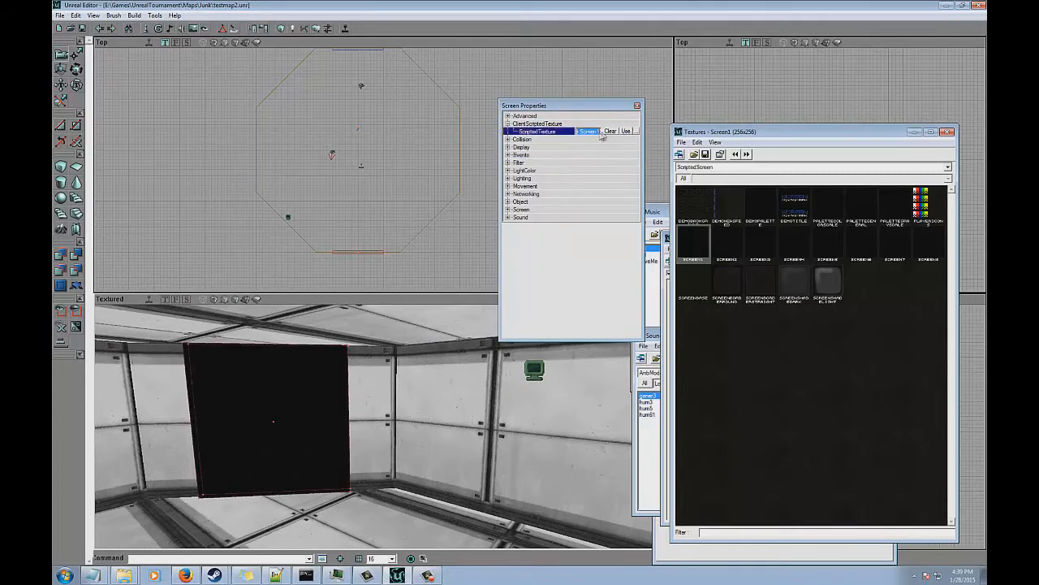
Set the Top value in the Screen actor's Screen properties to 80.
double_click(536, 209)
double_click(533, 212)
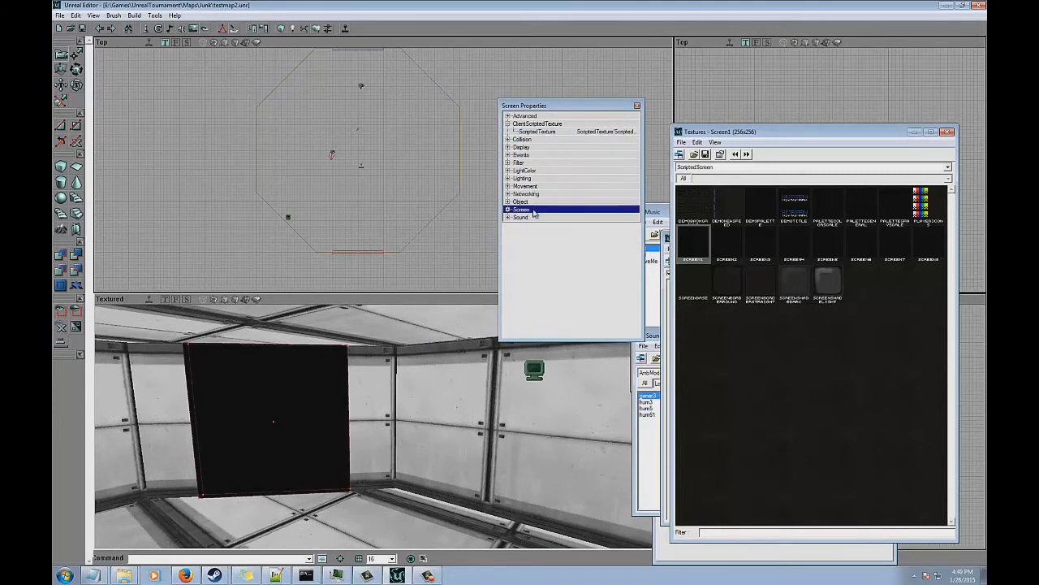
double_click(533, 212)
left_click(603, 228)
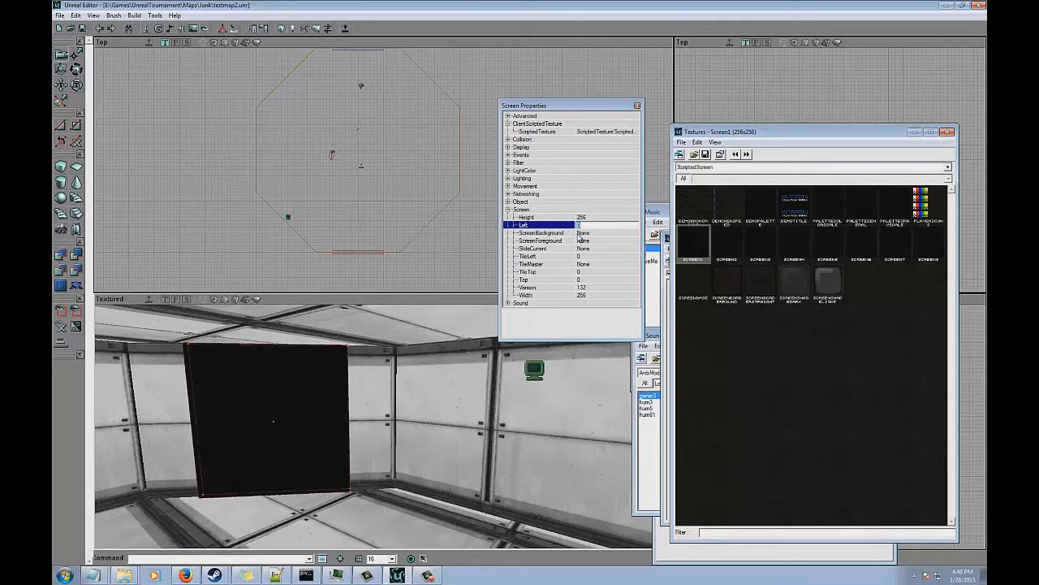
left_click(616, 279)
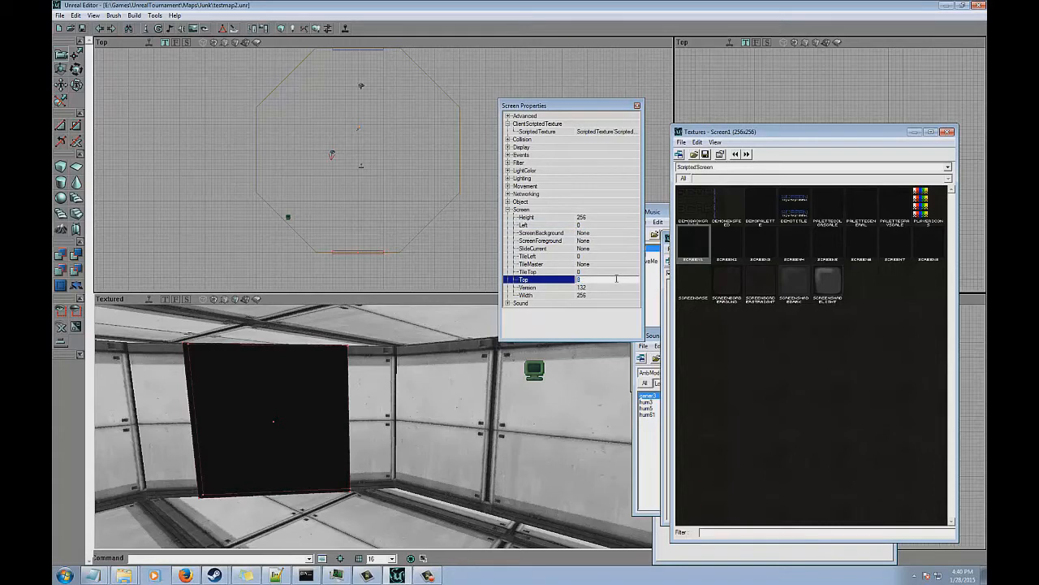
key("Up")
key("Up")
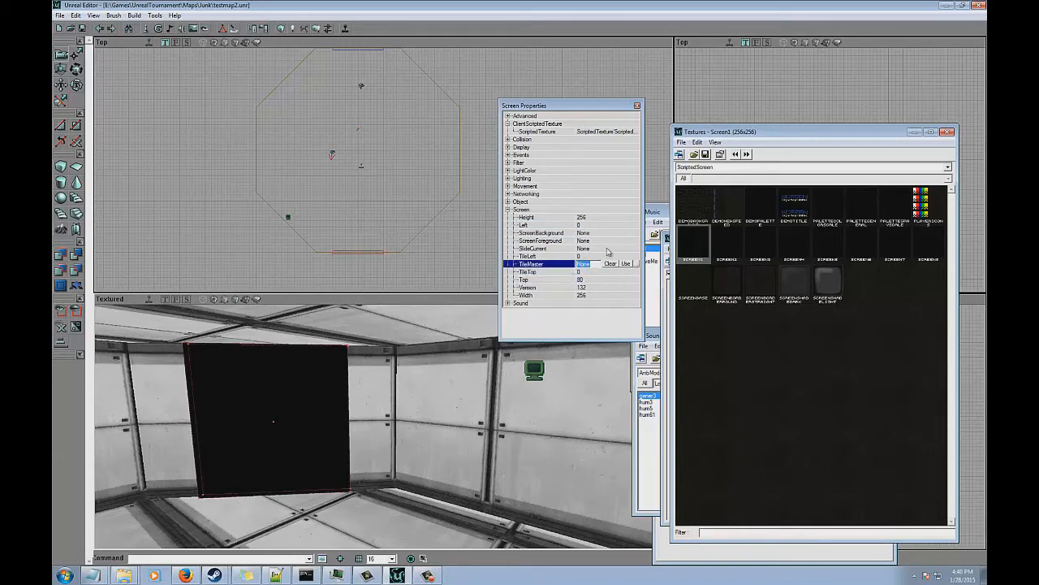
Set the Left value in the Screen actor's Screen properties to 32.
left_click(610, 227)
left_click(608, 227)
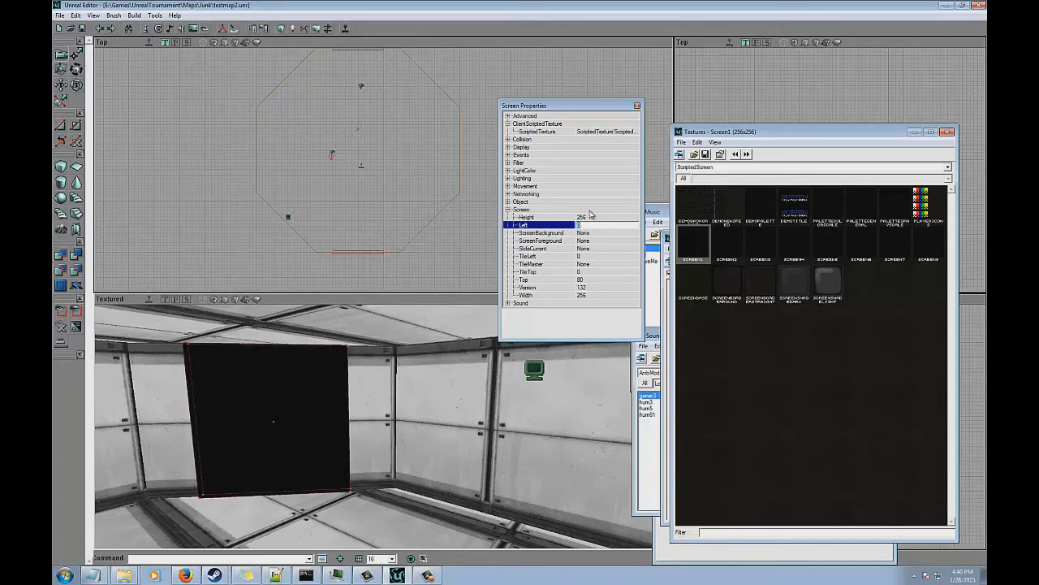
left_click(536, 209)
double_click(534, 210)
double_click(527, 218)
double_click(530, 217)
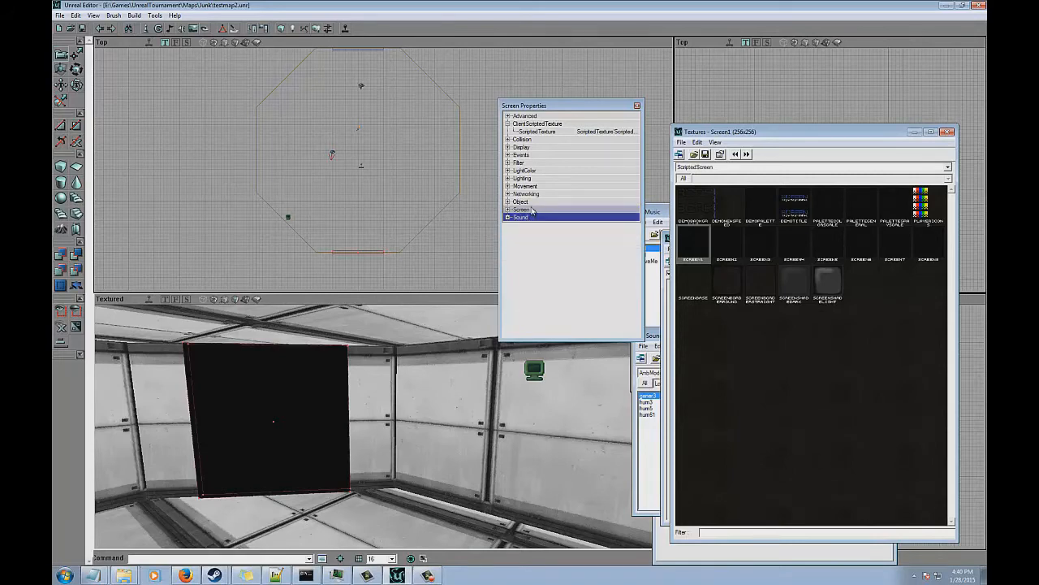
double_click(533, 210)
Add a ScreenSlidePage actor from the Info classes to the wall beside the Screen1 panel.
left_click_drag(332, 393, 380, 441)
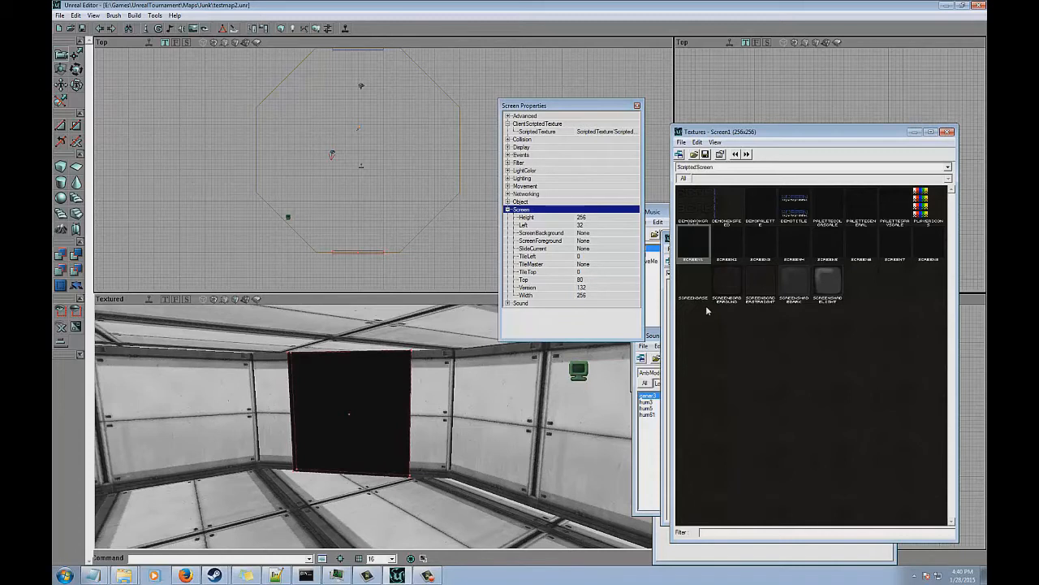
left_click(672, 293)
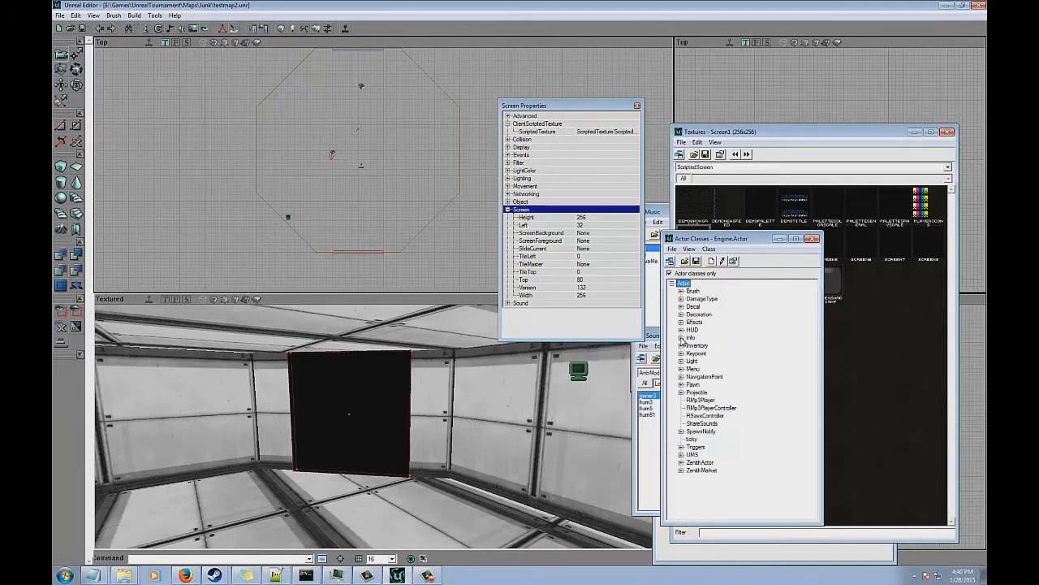
left_click(681, 338)
scroll(709, 437, "down", 1)
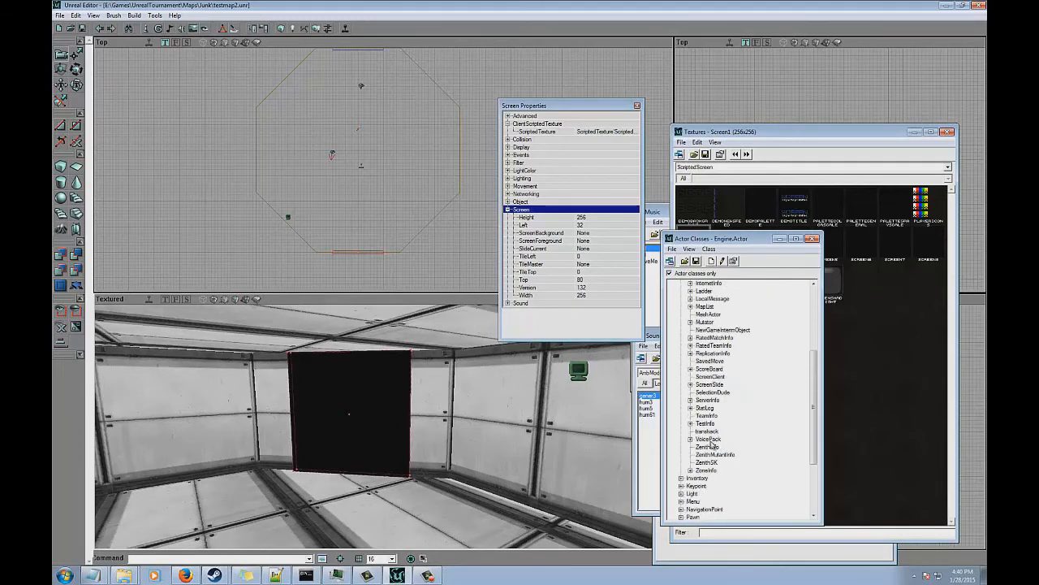
left_click(696, 377)
left_click(690, 384)
left_click(717, 393)
left_click(717, 399)
right_click(508, 395)
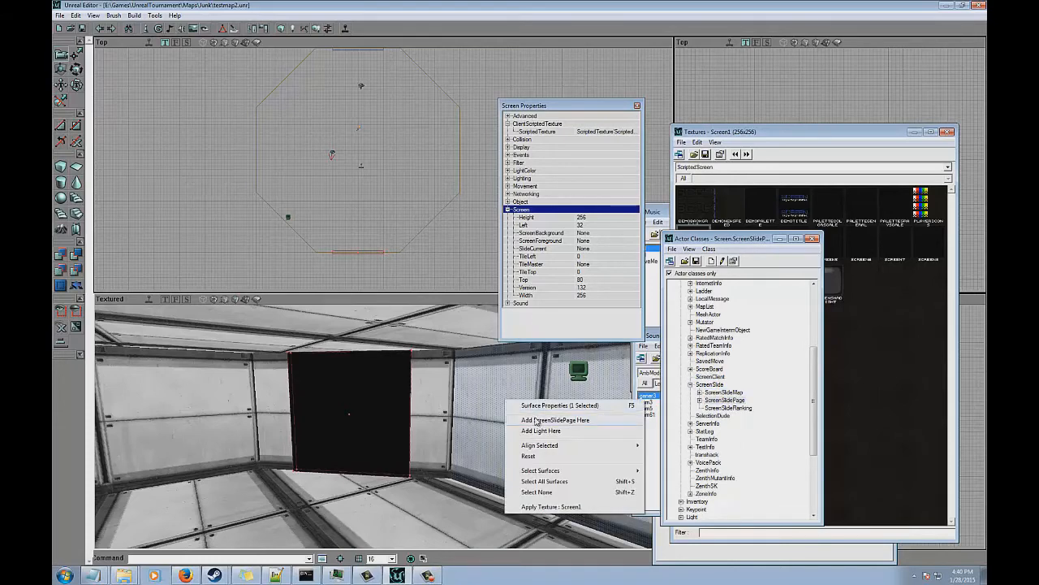
left_click(540, 417)
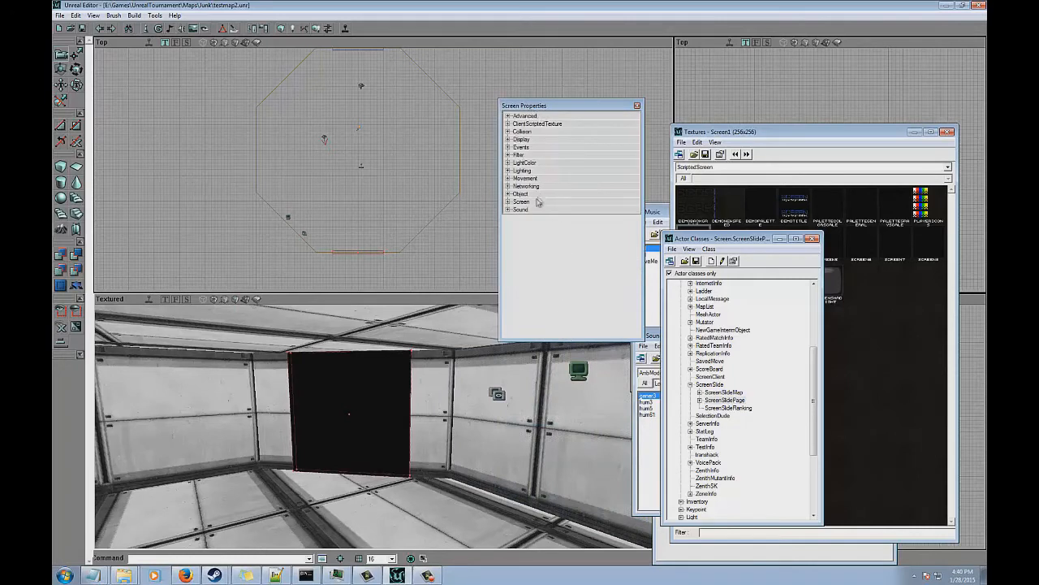
Assign ScreenSlidePage0 as SlideCurrent in the Screen actor's Screen properties.
left_click(538, 201)
left_click(607, 256)
left_click(602, 225)
left_click(602, 233)
left_click(602, 240)
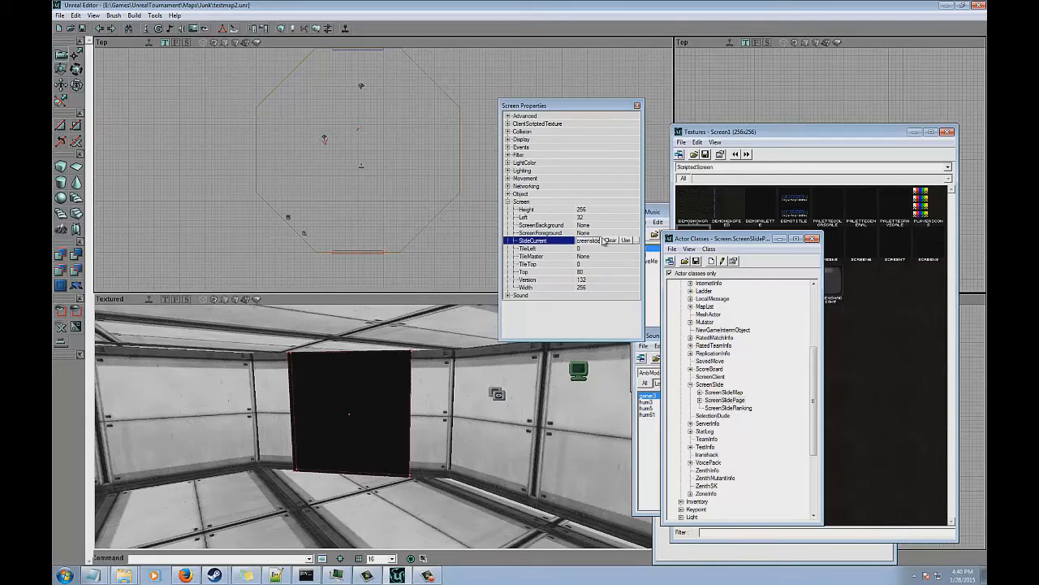
left_click(603, 235)
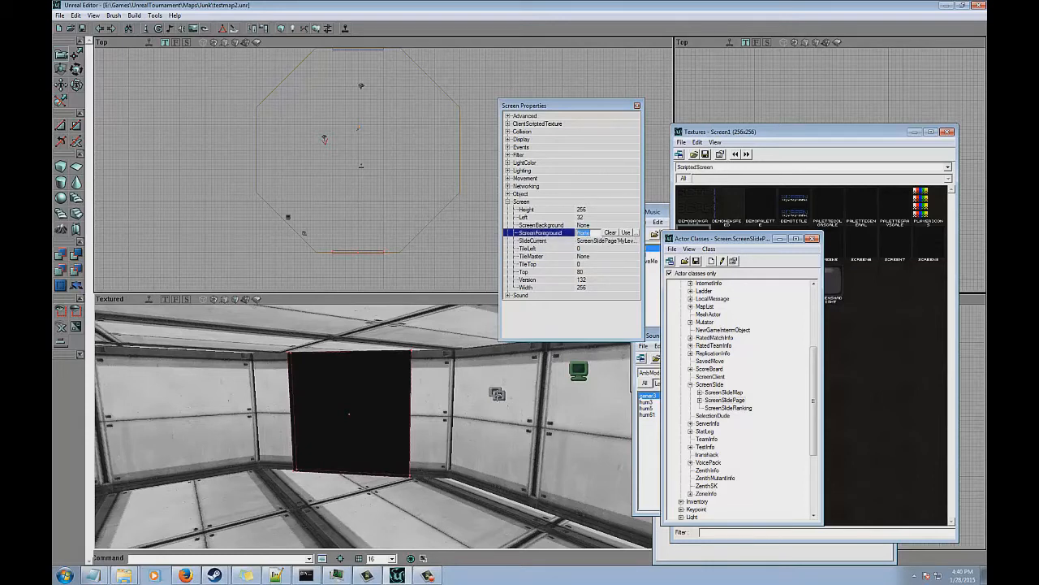
Check the ScreenSlidePage actor's name in its Object properties.
left_click(497, 394)
left_click(529, 187)
left_click(628, 218)
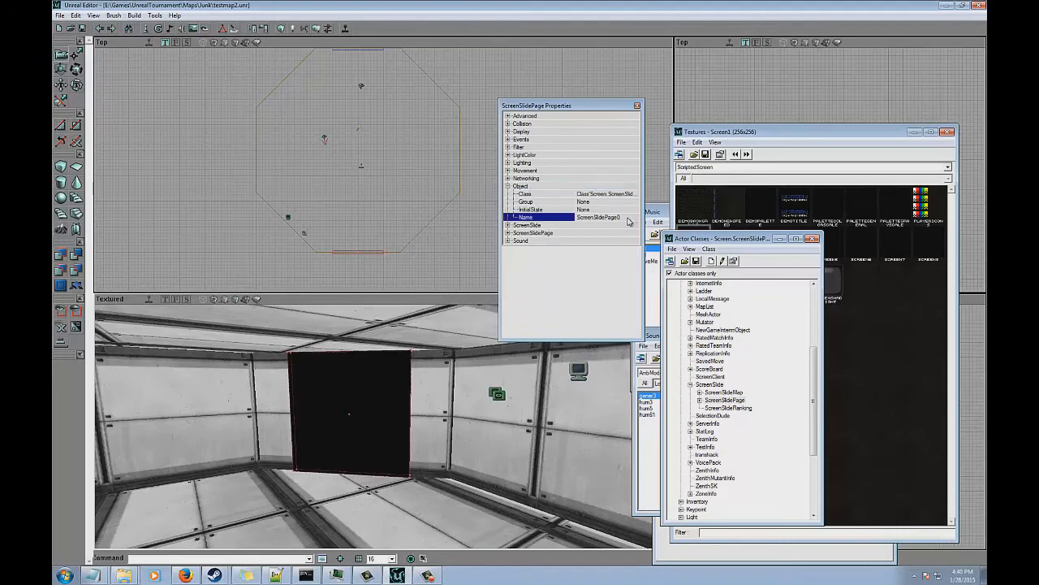
Set the Text value in the ScreenSlidePage actor's ScreenSlidePage properties to "hello world!".
double_click(536, 224)
scroll(628, 244, "down", 5)
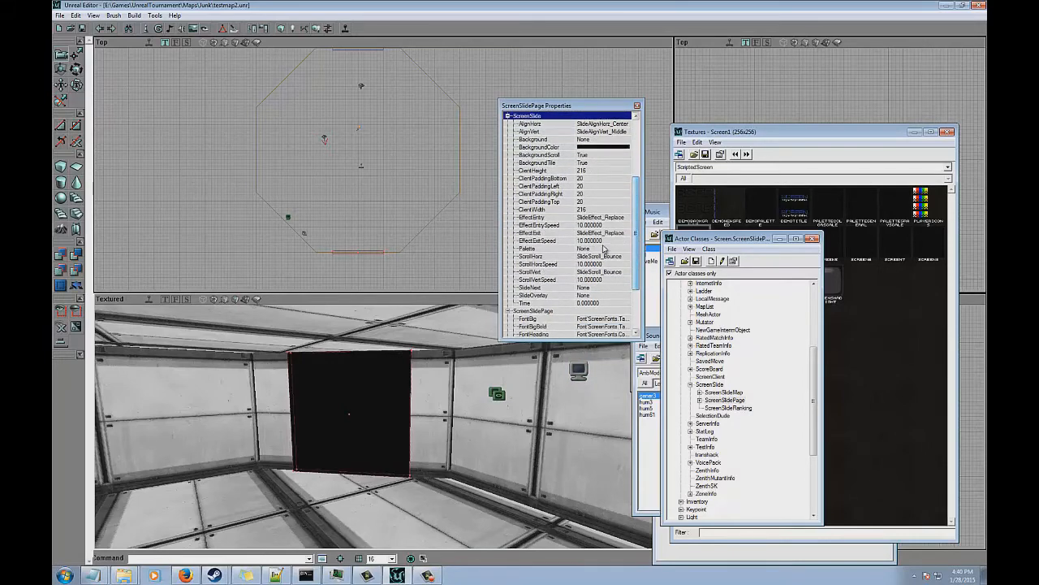
left_click(596, 306)
left_click_drag(638, 265, 628, 290)
left_click(616, 224)
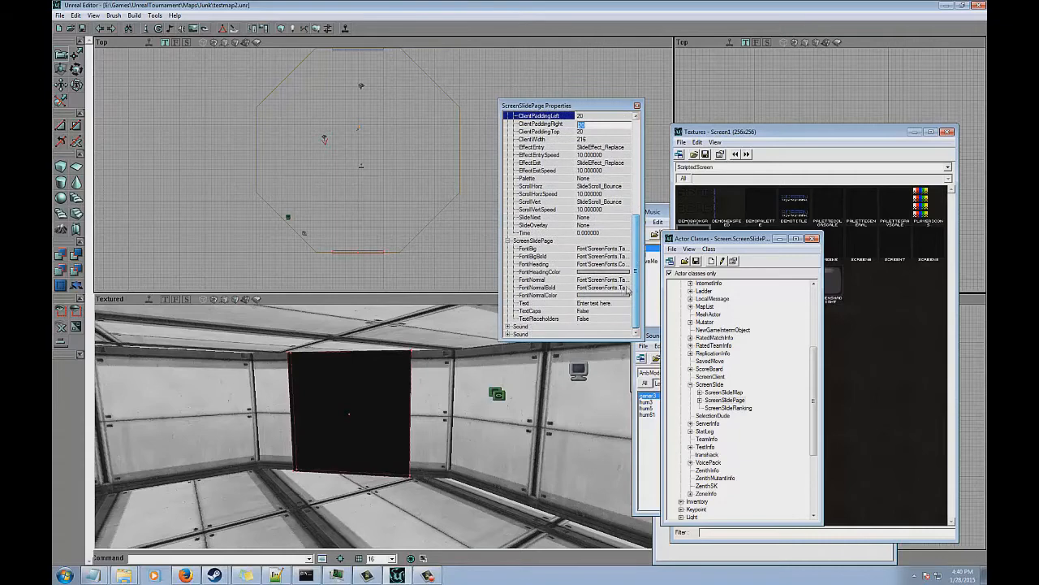
left_click(599, 303)
left_click_drag(517, 403, 465, 323)
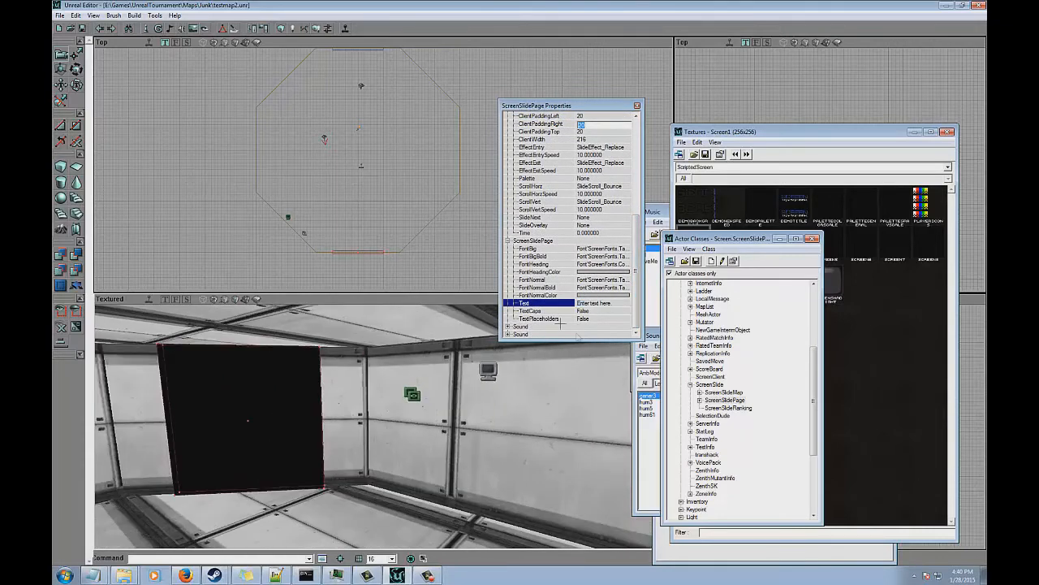
left_click(602, 306)
type("helo")
key("Up")
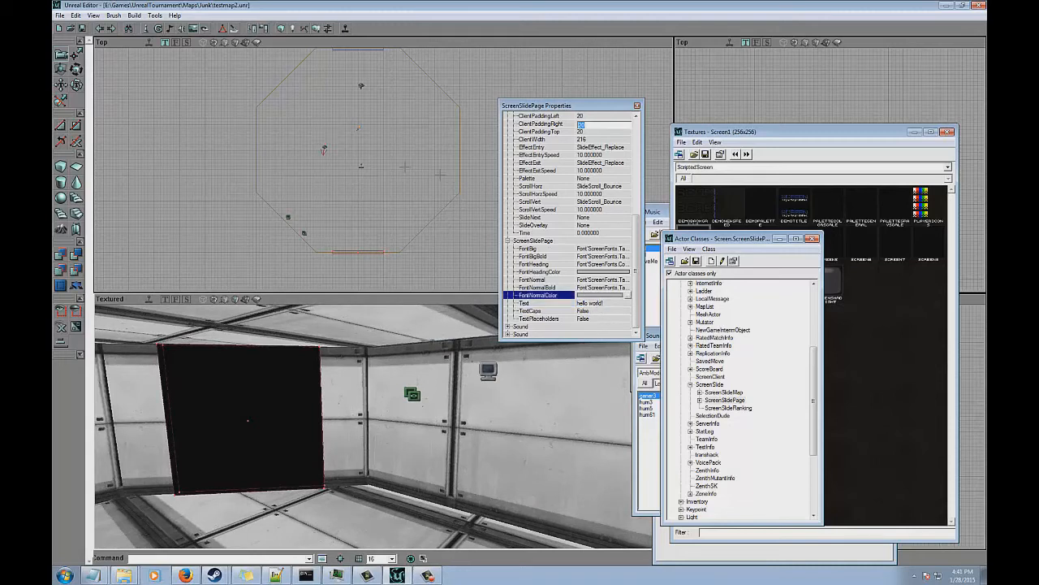
Check the surface flags of the Screen1 panel face and deselect the face.
right_click(281, 378)
left_click(325, 383)
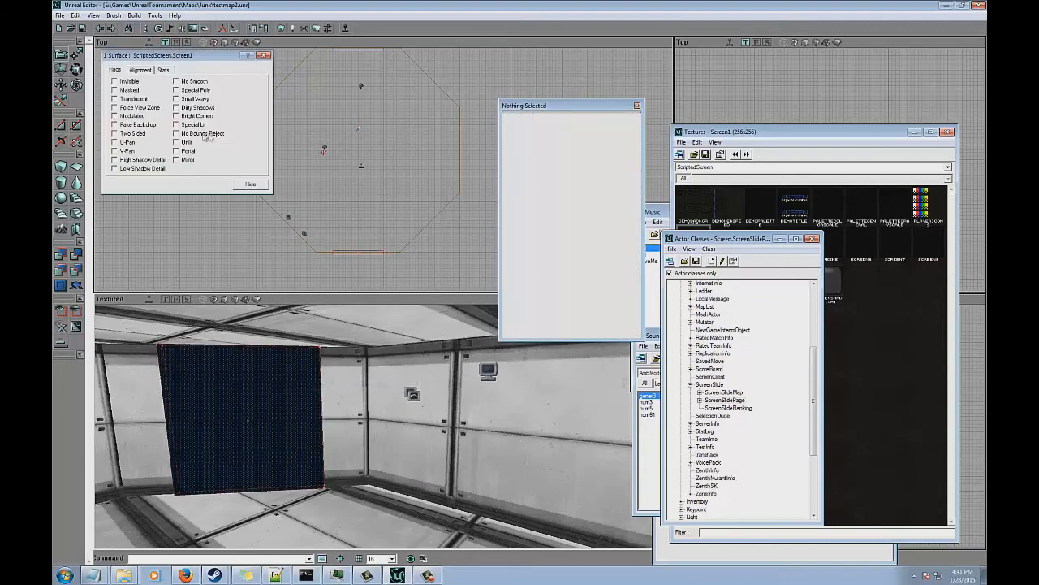
left_click(264, 55)
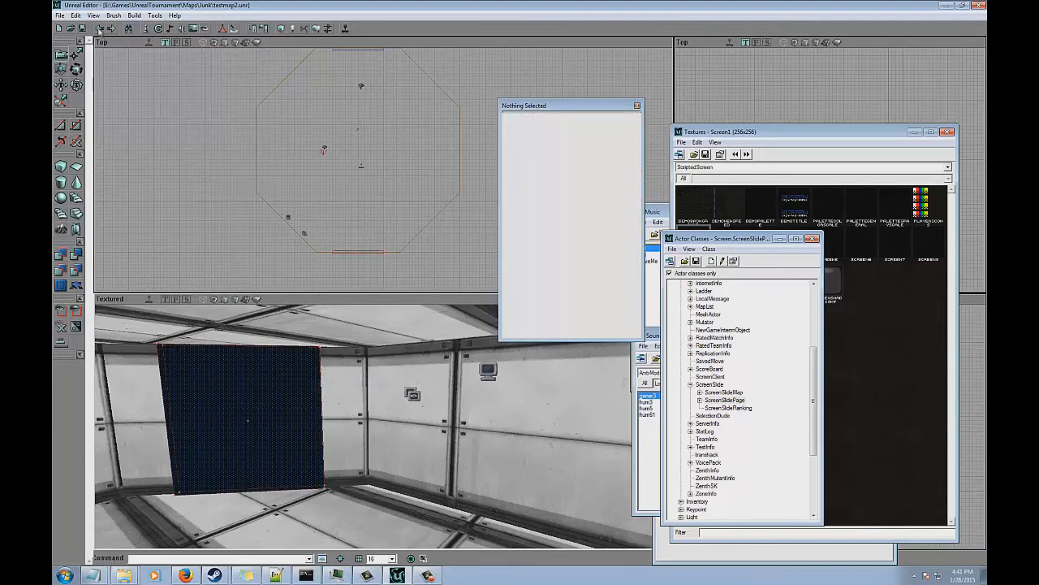
left_click(279, 360)
left_click_drag(380, 419, 438, 383)
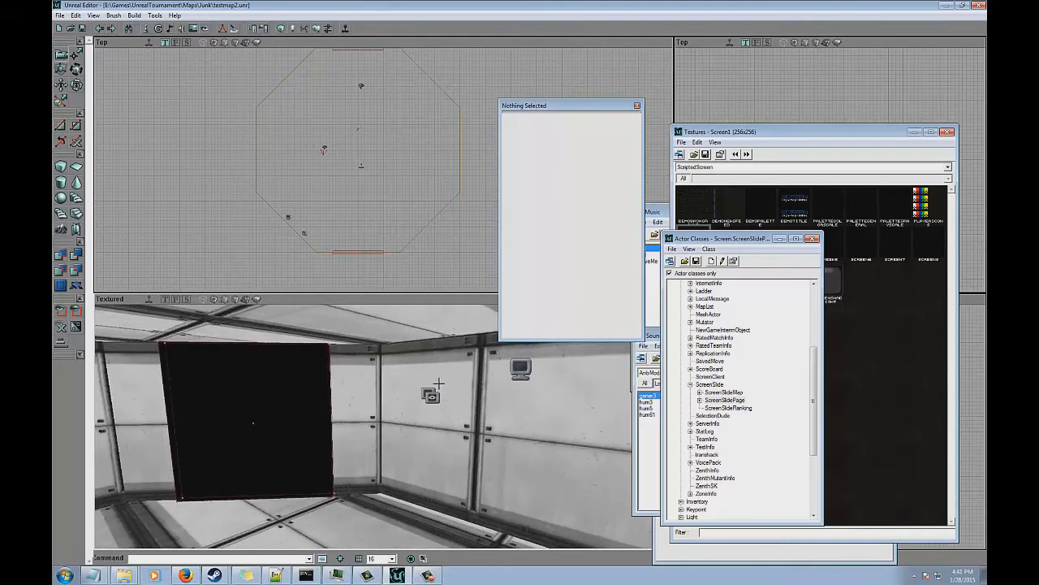
Review the page actor's ScreenSlide properties and the Screen actor's Left, Top and tile settings.
left_click(431, 395)
left_click_drag(636, 285, 636, 258)
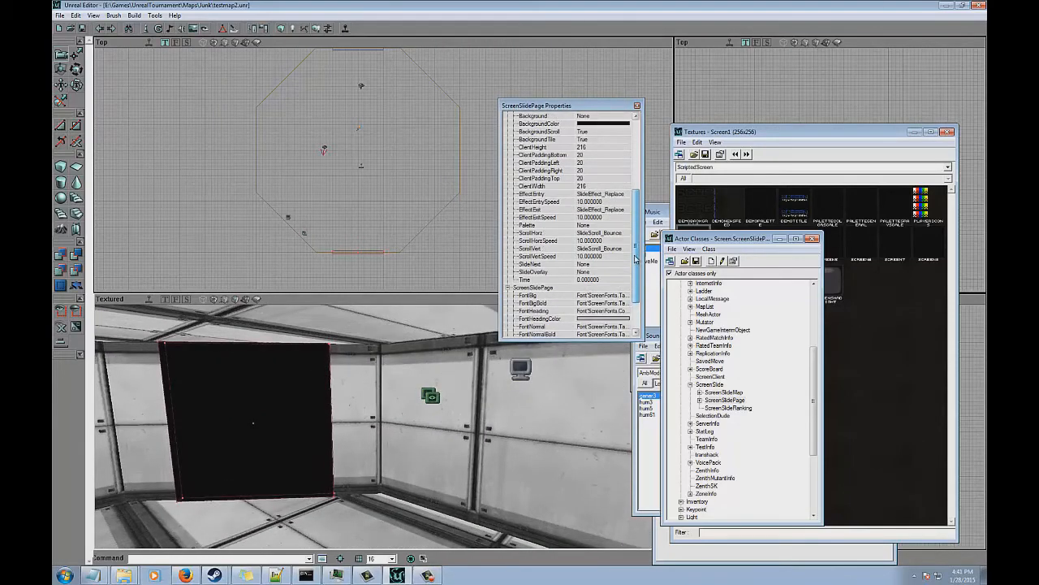
scroll(536, 207, "up", 5)
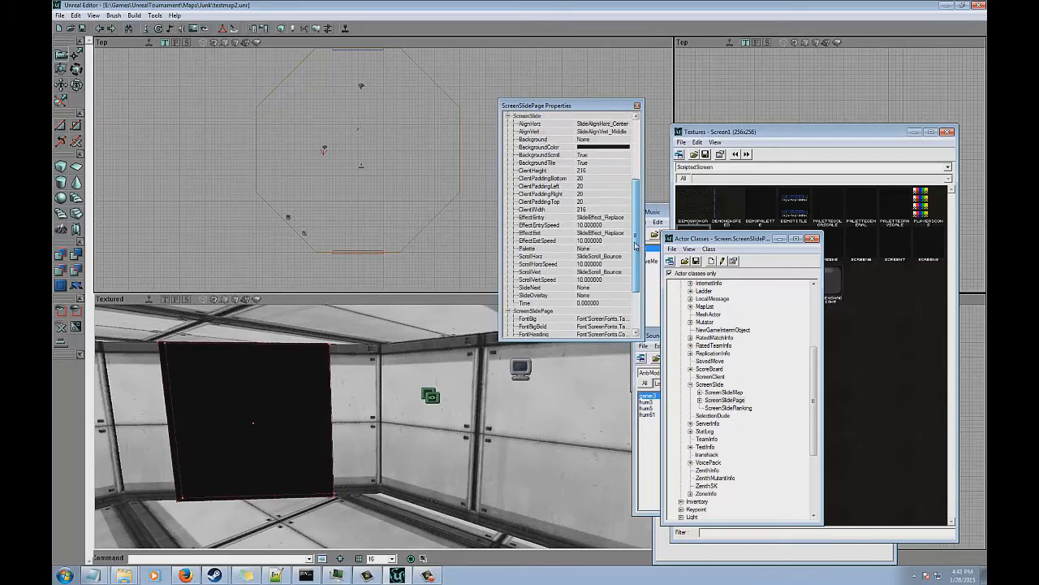
left_click(516, 370)
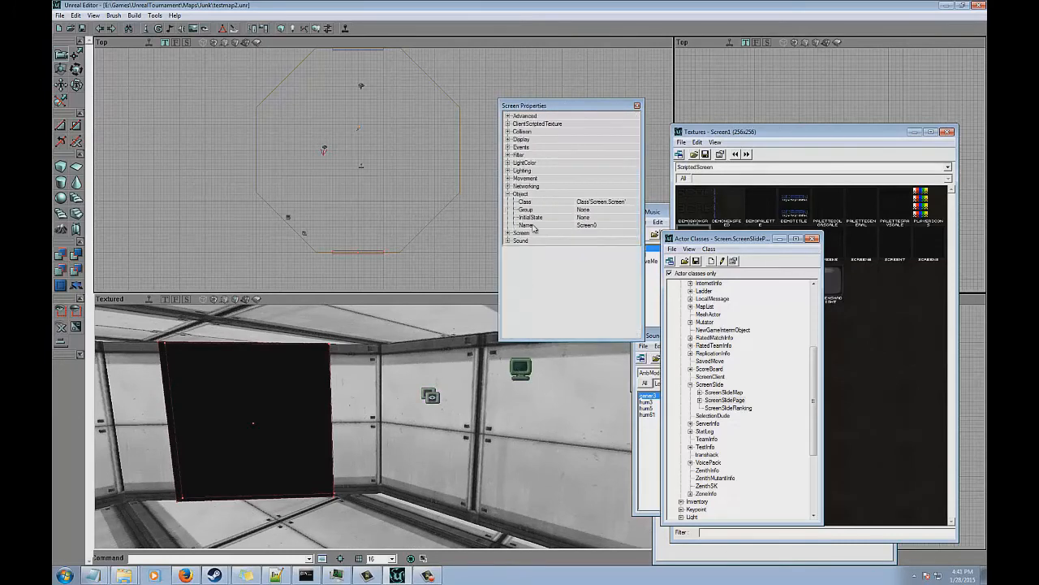
left_click(532, 233)
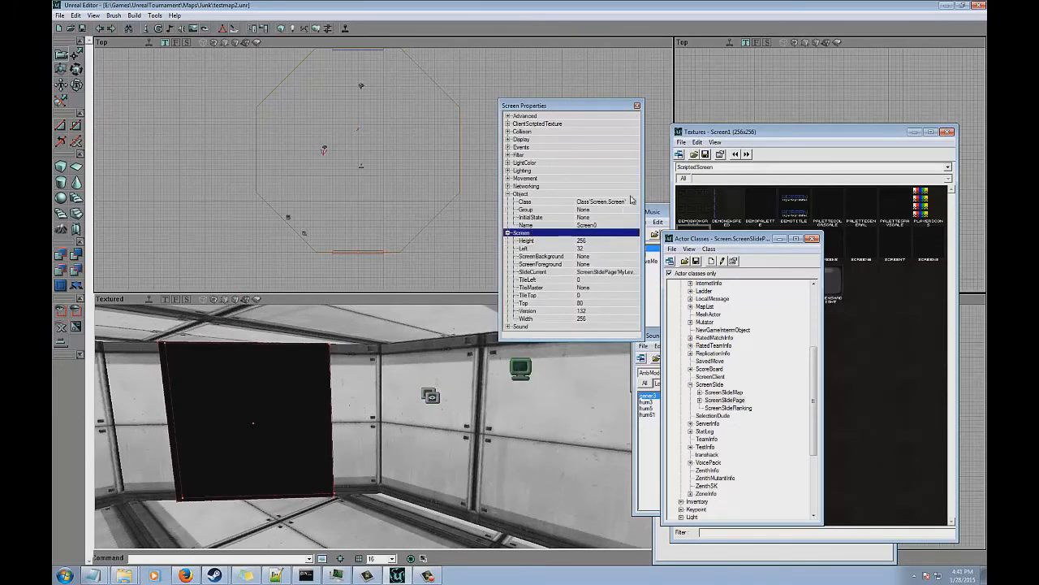
left_click(619, 280)
left_click(597, 303)
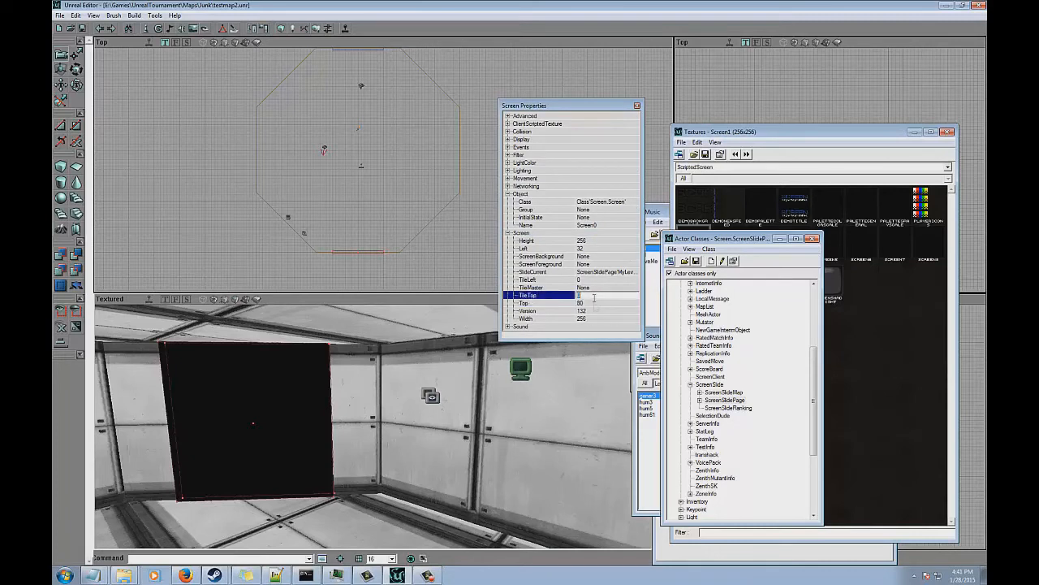
left_click(593, 248)
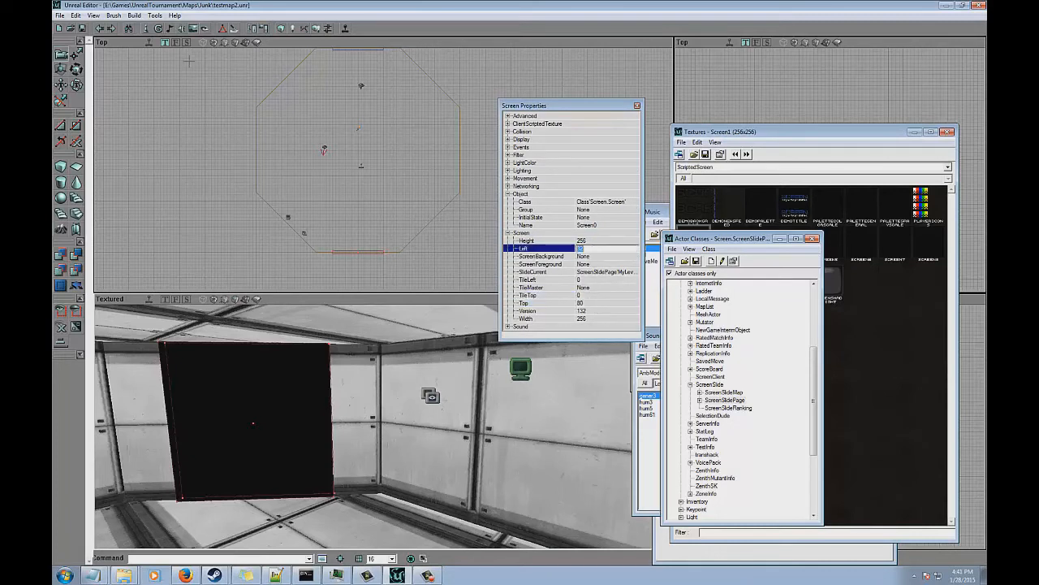
Save the map and playtest it to check the text on the Screen1 panel, quitting the game at the end.
left_click(82, 28)
left_click(345, 29)
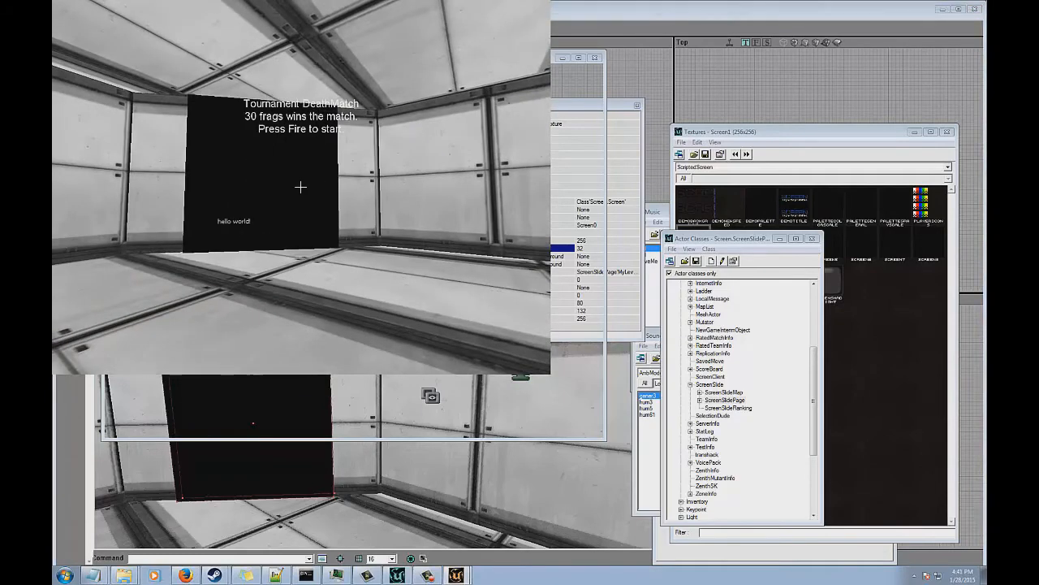
key("Escape")
key("Up")
key("Return")
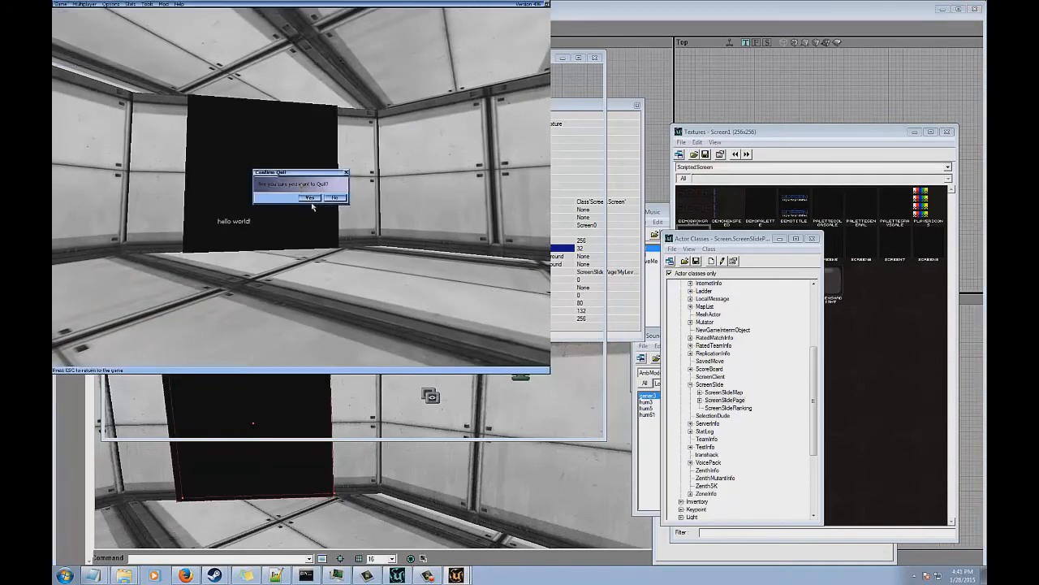
left_click(310, 198)
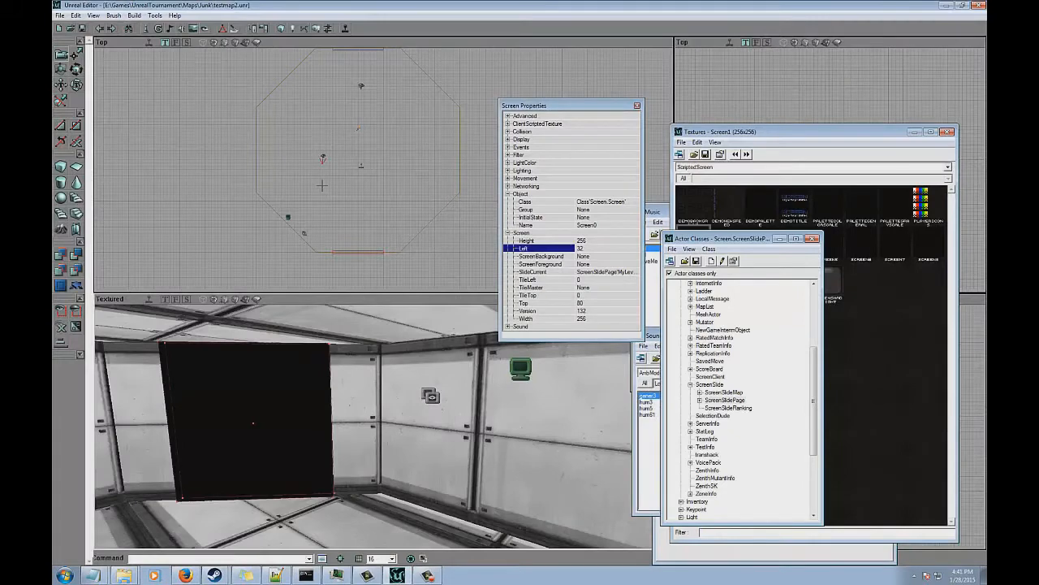
Rebuild the cube builder brush with dimensions of 256 and 16 and place it against a side wall of the octagonal room.
left_click_drag(184, 376, 400, 361)
left_click(384, 365)
mouse_move(359, 191)
left_mouse_down()
mouse_move(358, 213)
mouse_move(358, 174)
left_mouse_up()
right_click(61, 167)
left_click(166, 203)
left_click(167, 197)
type("256")
left_click(170, 204)
type("16")
left_click(209, 185)
left_click(208, 194)
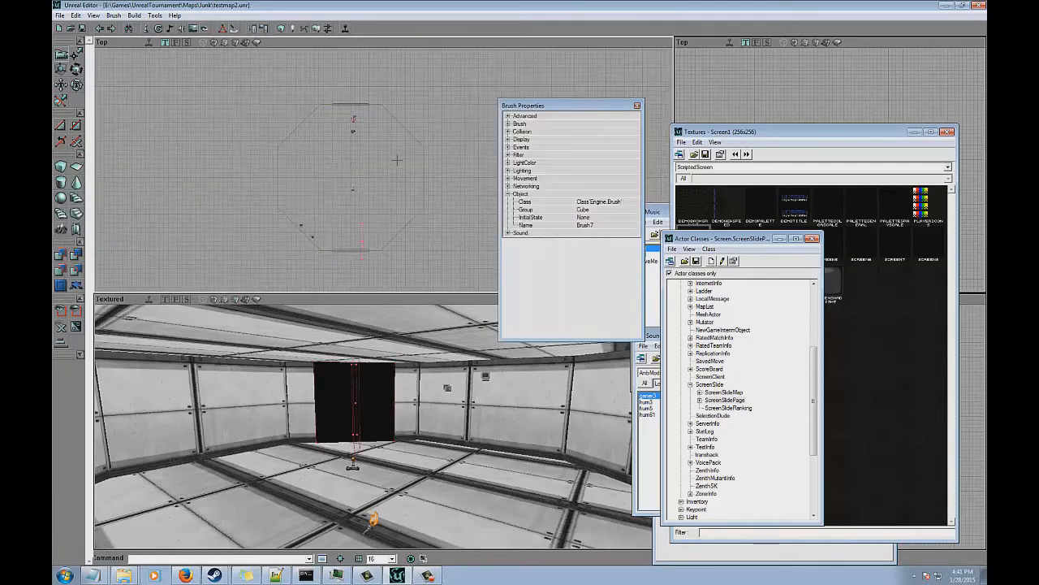
left_click_drag(390, 168, 384, 165)
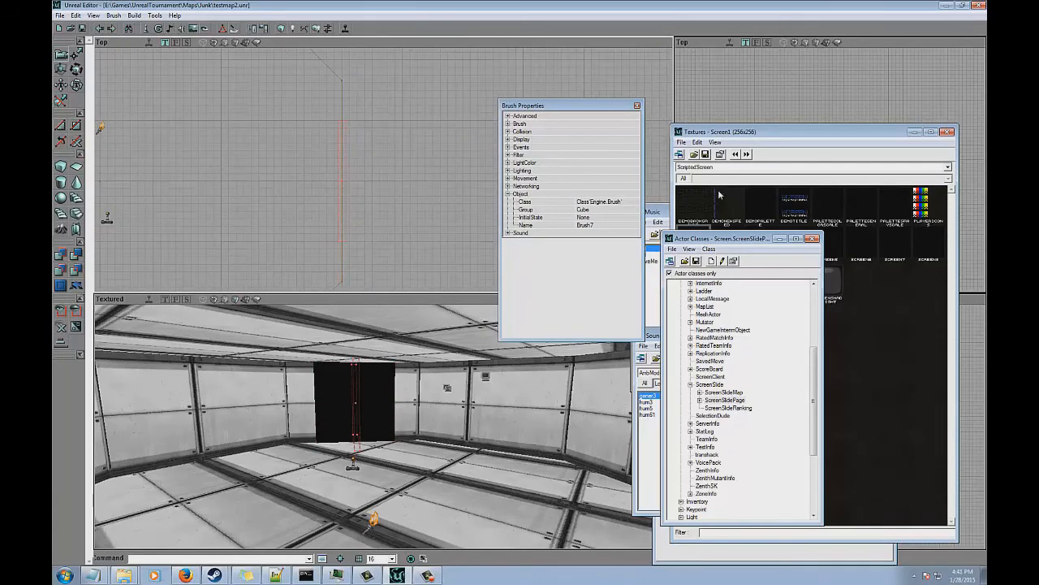
Load the QComputers.u class package and look through the Triggers actor classes.
left_click(685, 260)
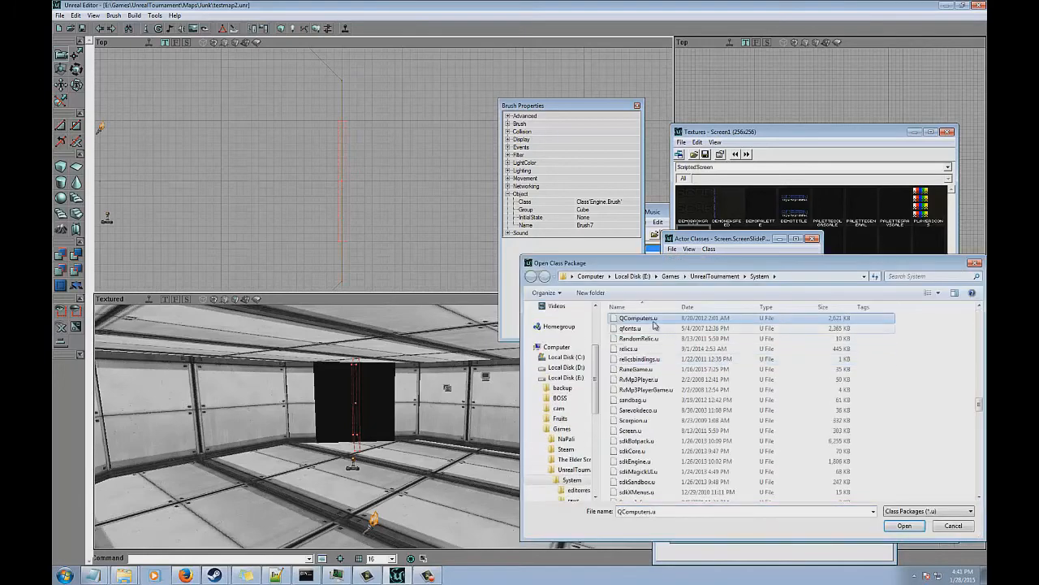
mouse_move(381, 428)
left_mouse_down()
mouse_move(325, 428)
mouse_move(324, 414)
mouse_move(382, 430)
left_mouse_up()
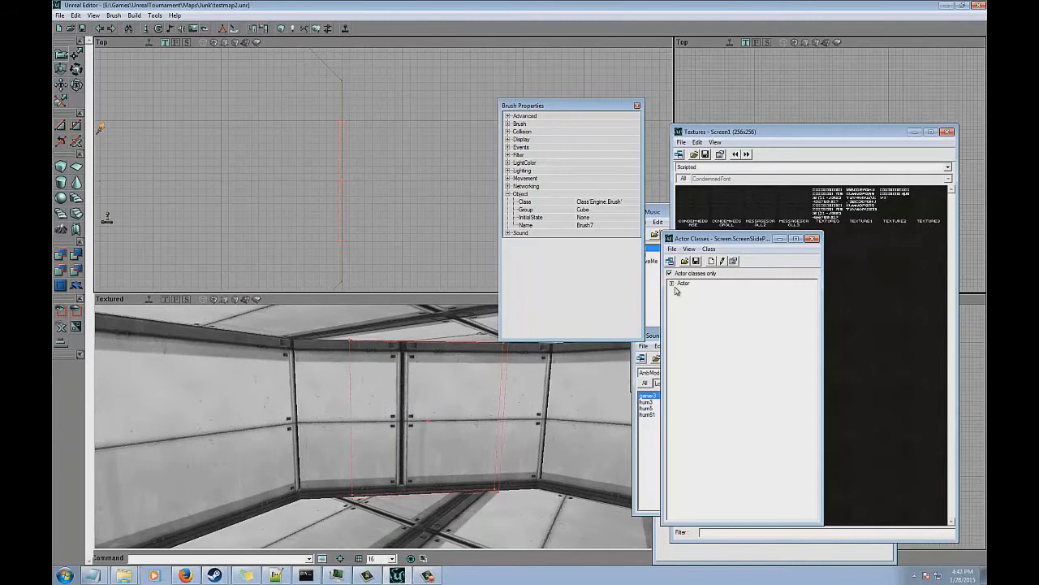
double_click(681, 283)
left_click(682, 385)
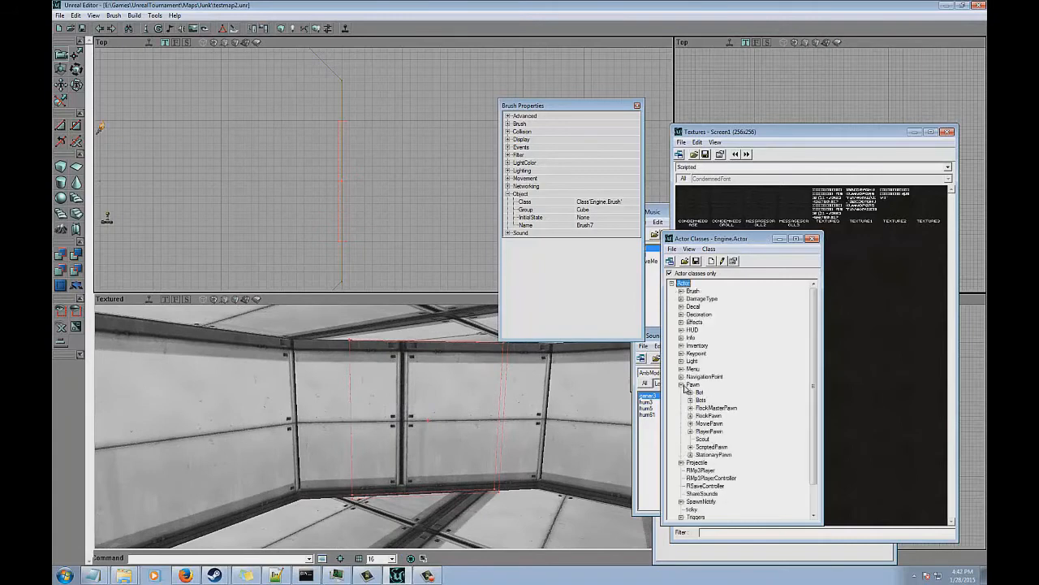
left_click(683, 385)
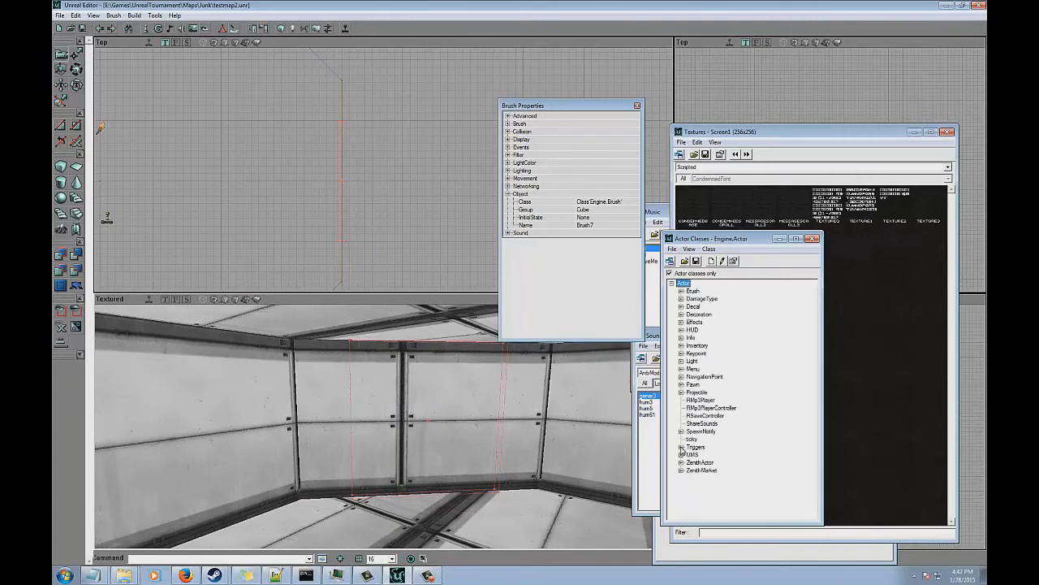
left_click(681, 447)
scroll(699, 443, "down", 5)
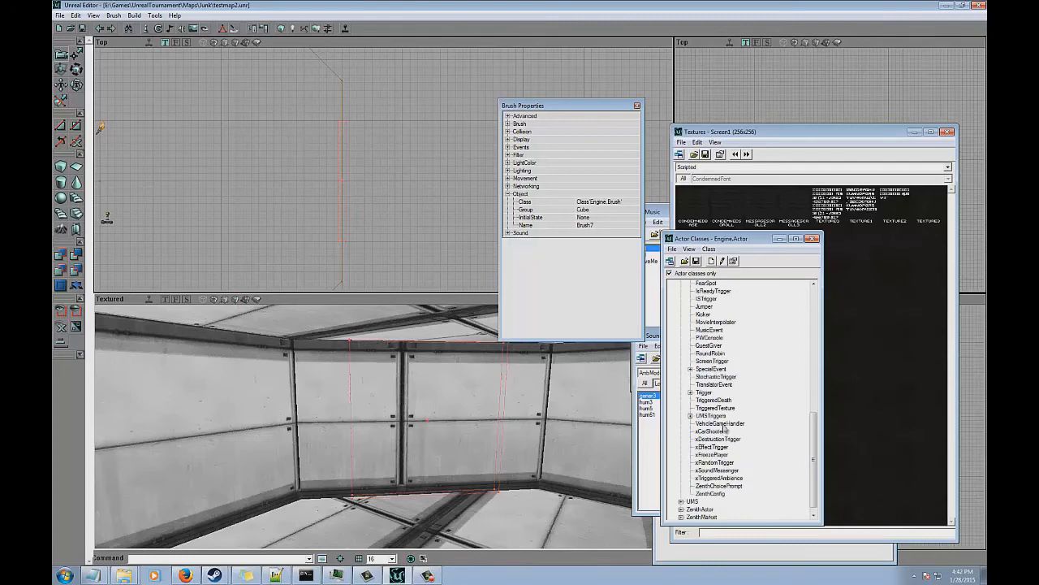
scroll(749, 475, "up", 12)
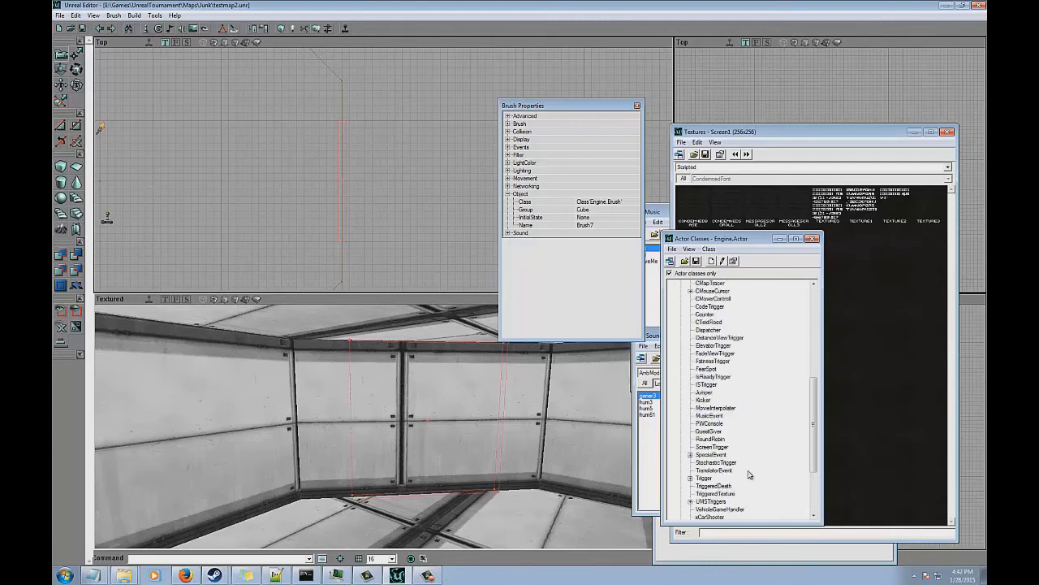
Add a ComputerBase actor from the ClientScriptedTexture classes to the wall beside the new builder brush.
left_click(681, 306)
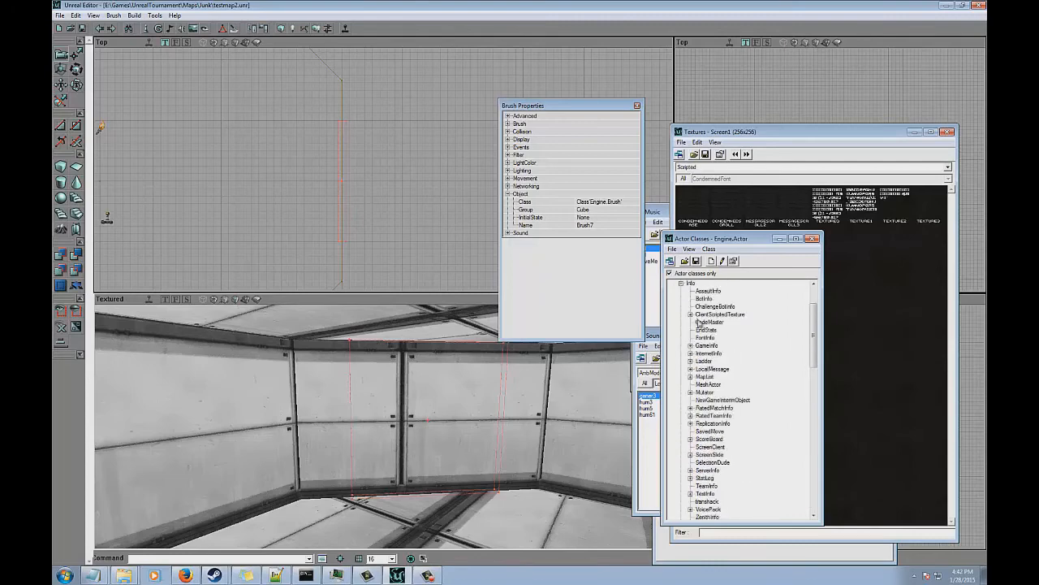
left_click(690, 314)
left_click(721, 322)
right_click(538, 373)
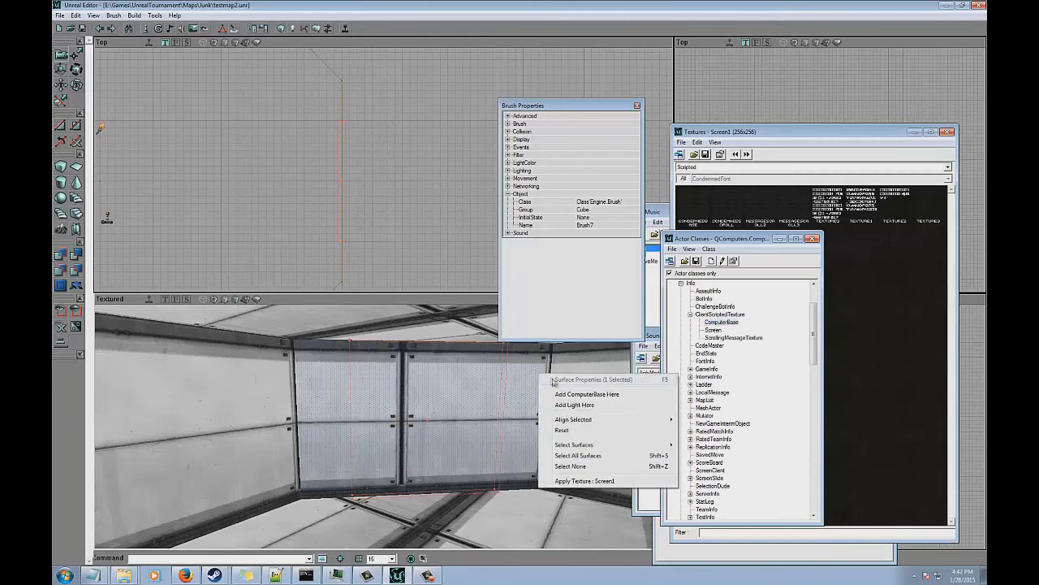
left_click(568, 394)
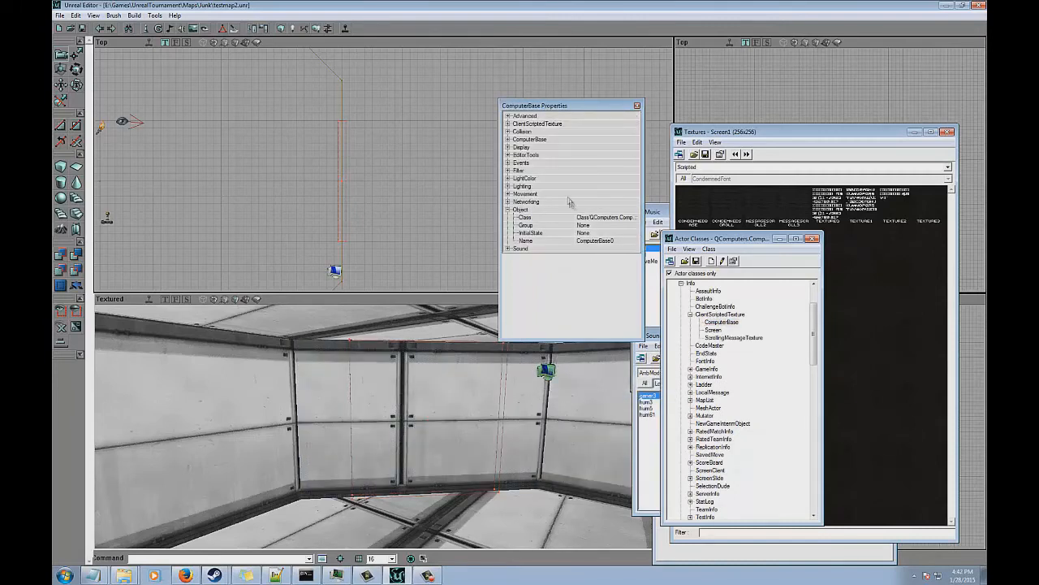
Pick the DemoTitle texture from the ScriptedScreen package and add the builder brush to the level as a solid wall panel.
left_click(557, 124)
left_click(595, 132)
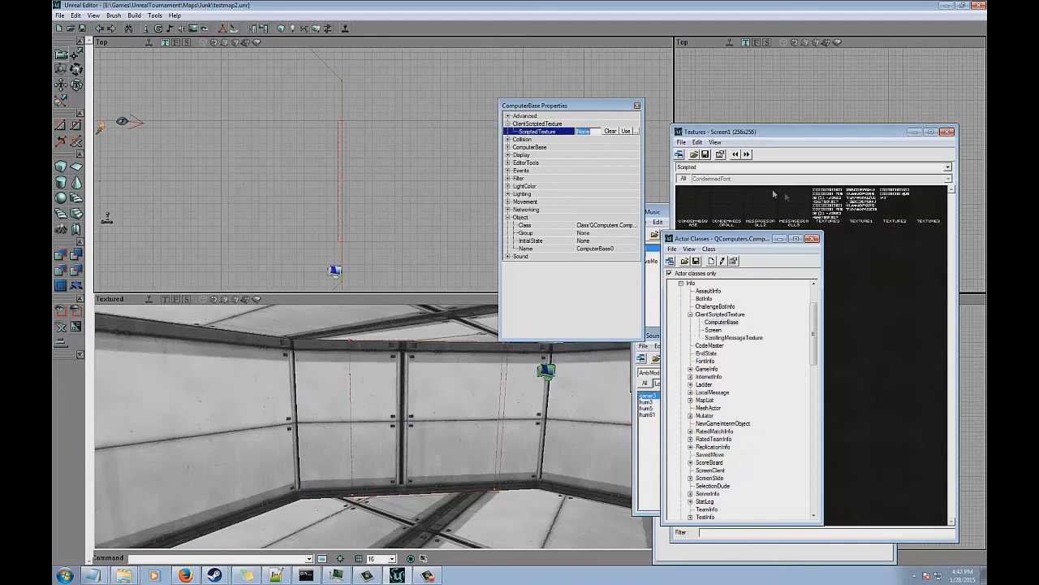
left_click(780, 154)
left_click(696, 166)
scroll(696, 171, "up", 3)
left_click(695, 172)
left_click(698, 167)
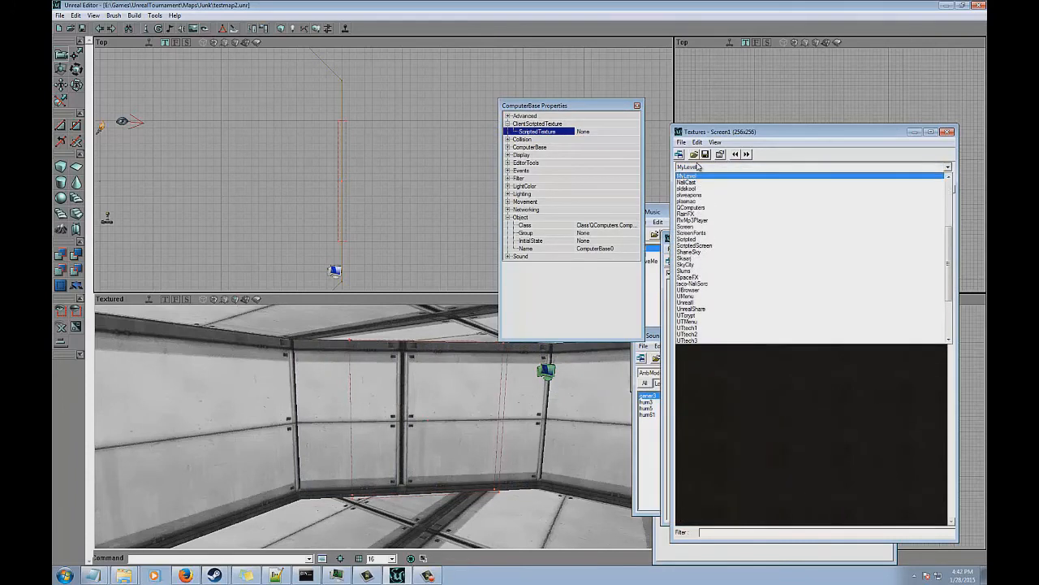
left_click(694, 245)
left_click(792, 207)
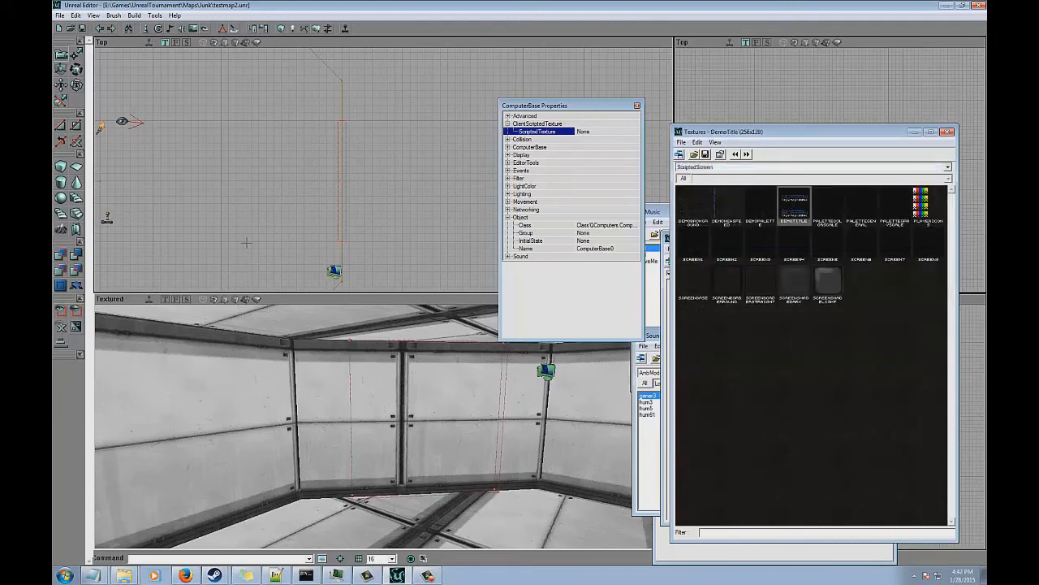
left_click(60, 254)
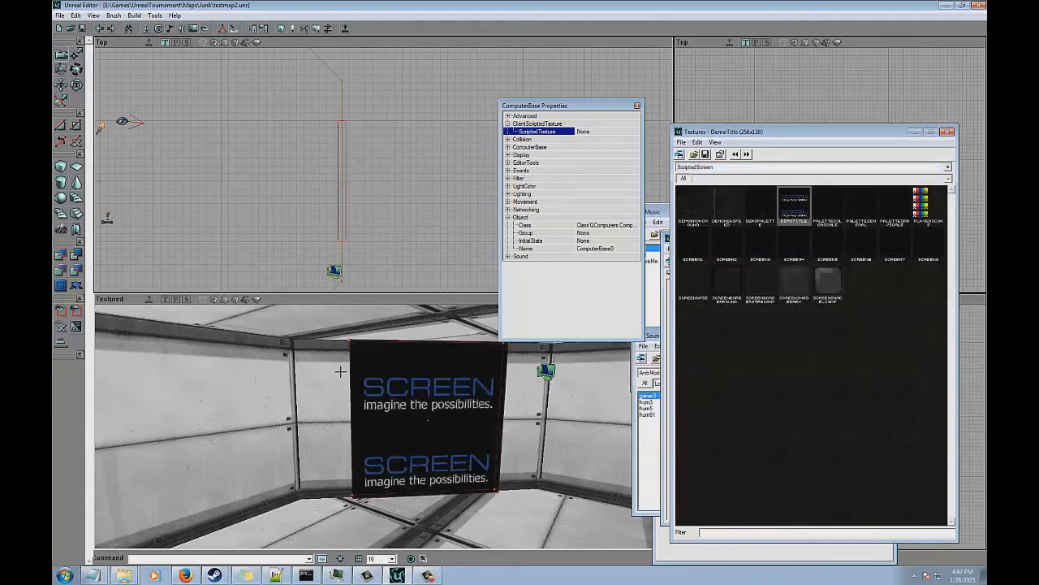
Apply the Screen2 texture to the front face of the new panel and open that face's surface properties.
left_click(725, 258)
left_click_drag(452, 378, 447, 383)
right_click(458, 386)
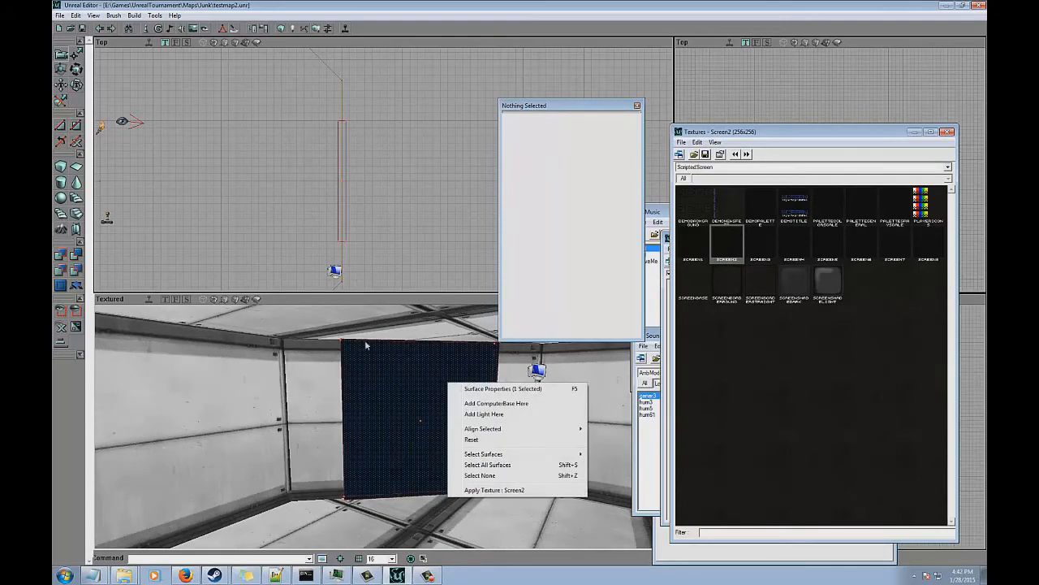
left_click(471, 387)
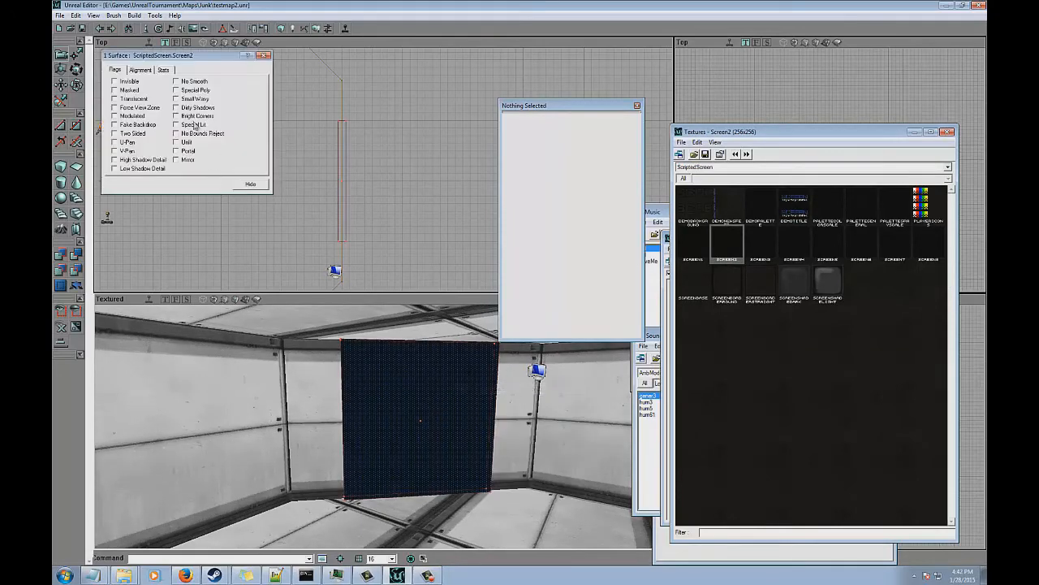
left_click(263, 55)
Assign the Screen2 texture as the ScriptedTexture of the ComputerBase actor and expand its ComputerBase settings.
left_click(537, 370)
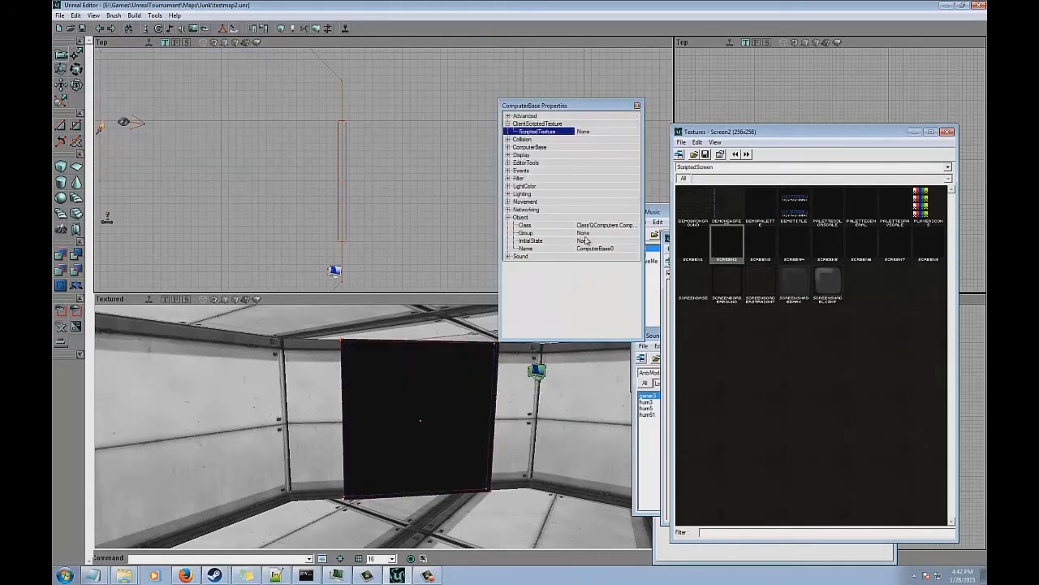
left_click(294, 29)
left_click(590, 217)
double_click(549, 148)
left_click(609, 172)
left_click(597, 132)
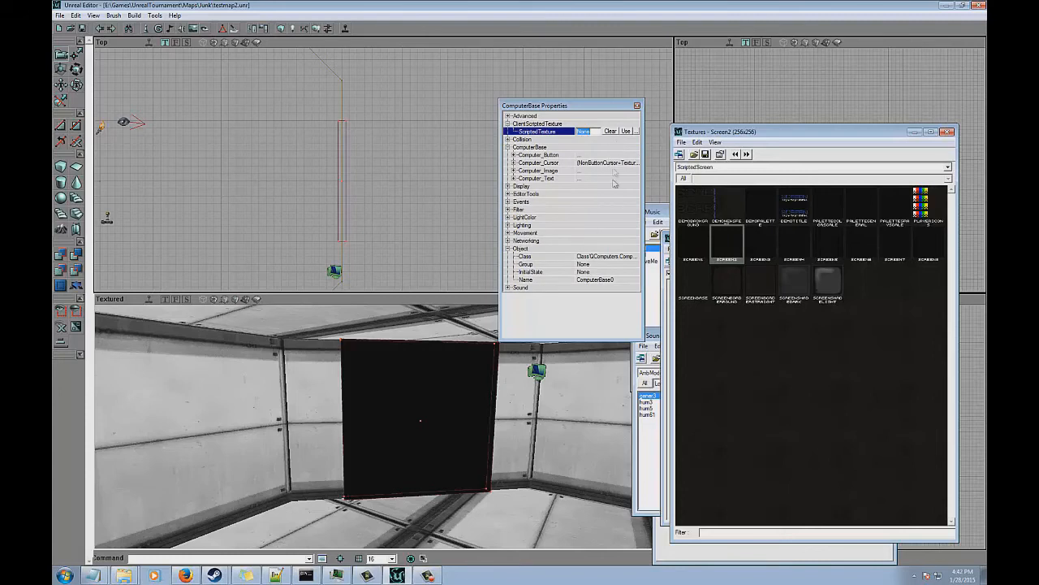
left_click(625, 132)
key("Down")
left_click_drag(415, 423, 390, 390)
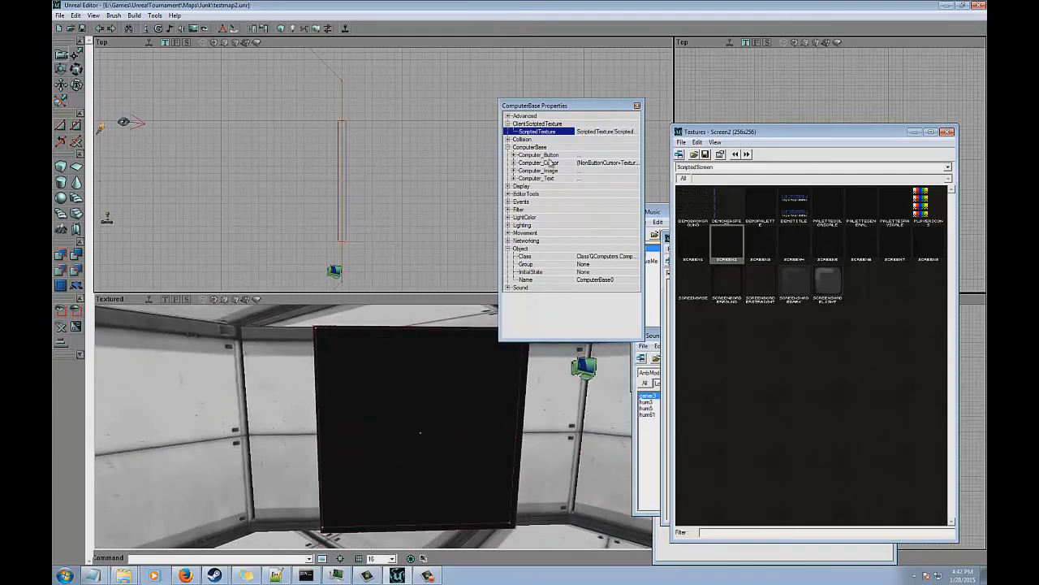
Set the FontColor of Computer_Text entry 0 to white (255, 255, 255).
double_click(555, 179)
left_click(544, 192)
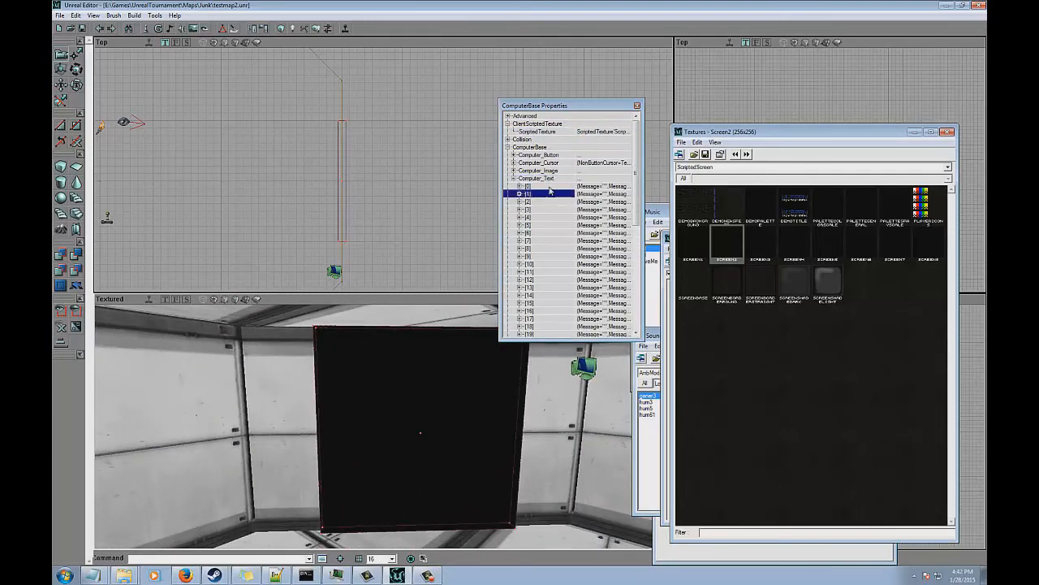
double_click(545, 187)
left_click(591, 202)
left_click(622, 194)
left_click(628, 195)
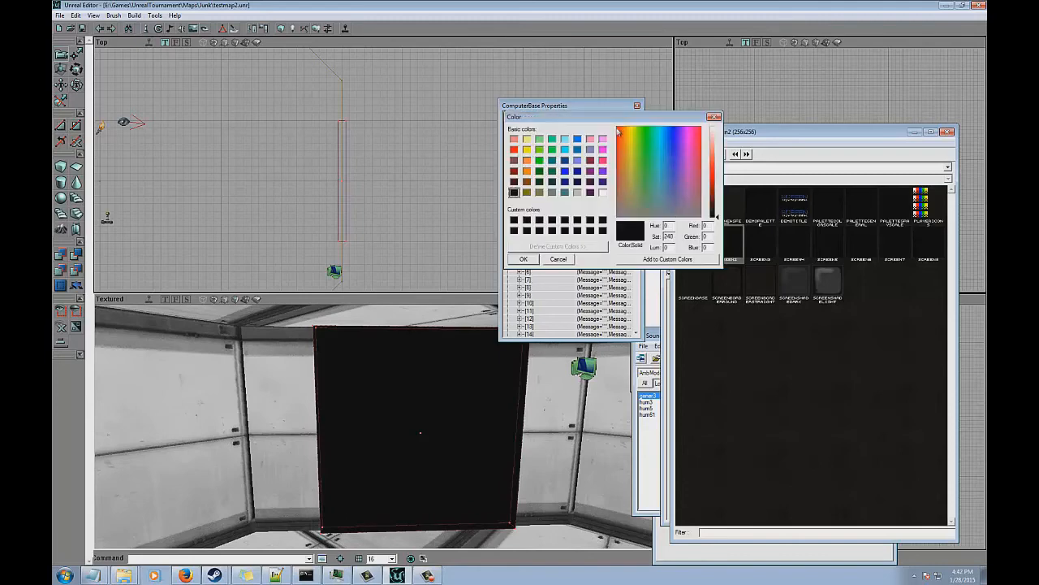
left_click(712, 131)
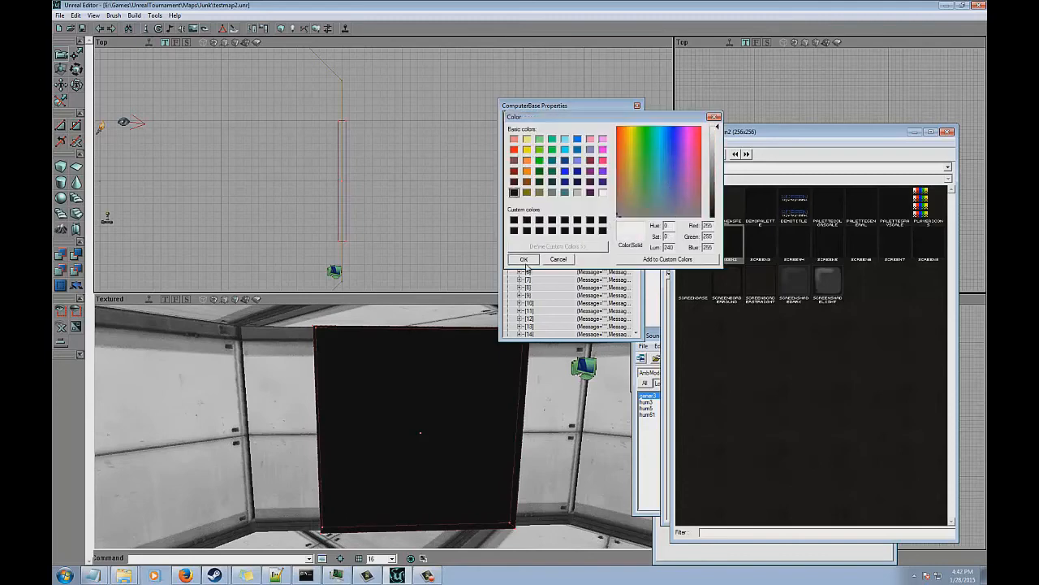
left_click(522, 258)
Enter "Hello World" as the message of Computer_Text entry 0 and set its font to Engine.SmallFont.
left_click(595, 203)
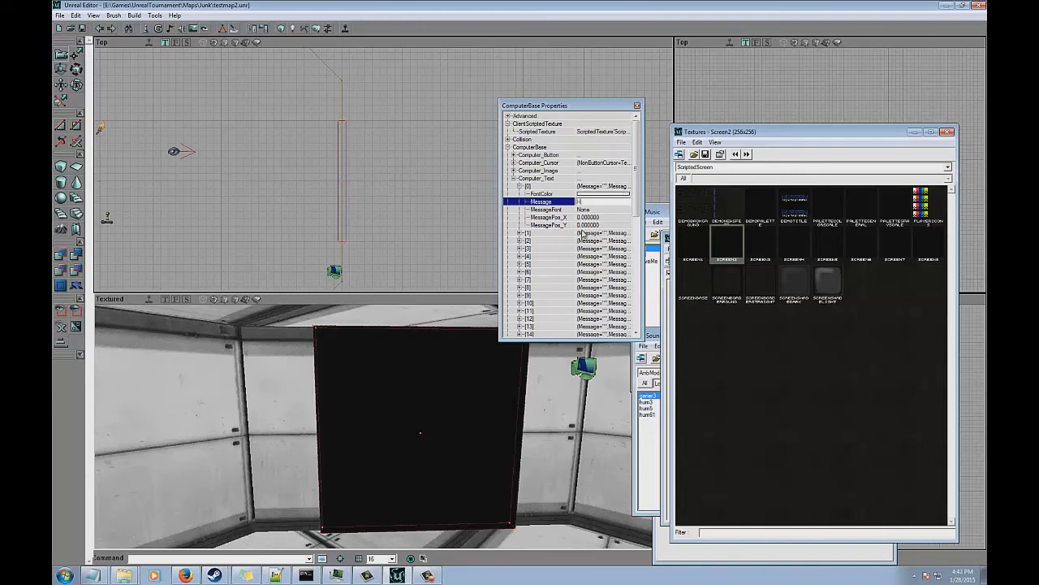
type("Hello World")
key("Down")
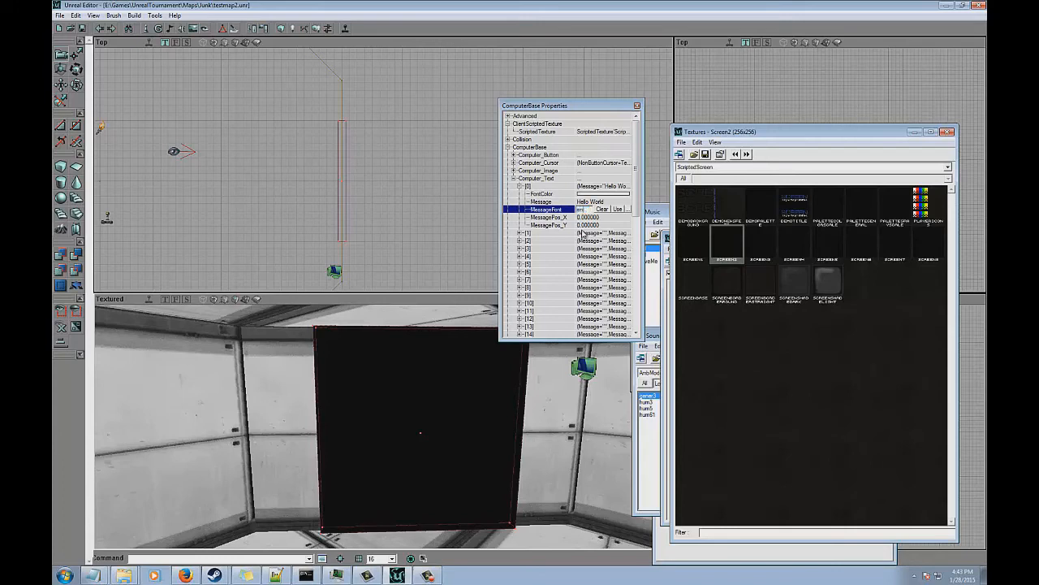
key("Down")
left_click_drag(403, 442, 409, 421)
left_click_drag(459, 390, 499, 402)
Set both the X and Y message position of Computer_Text entry 0 to 32.
left_click(592, 217)
type("32")
key("Down")
type("32")
key("Up")
Save the map and reopen the ComputerBase actor's properties with its ComputerBase settings expanded.
left_click(82, 29)
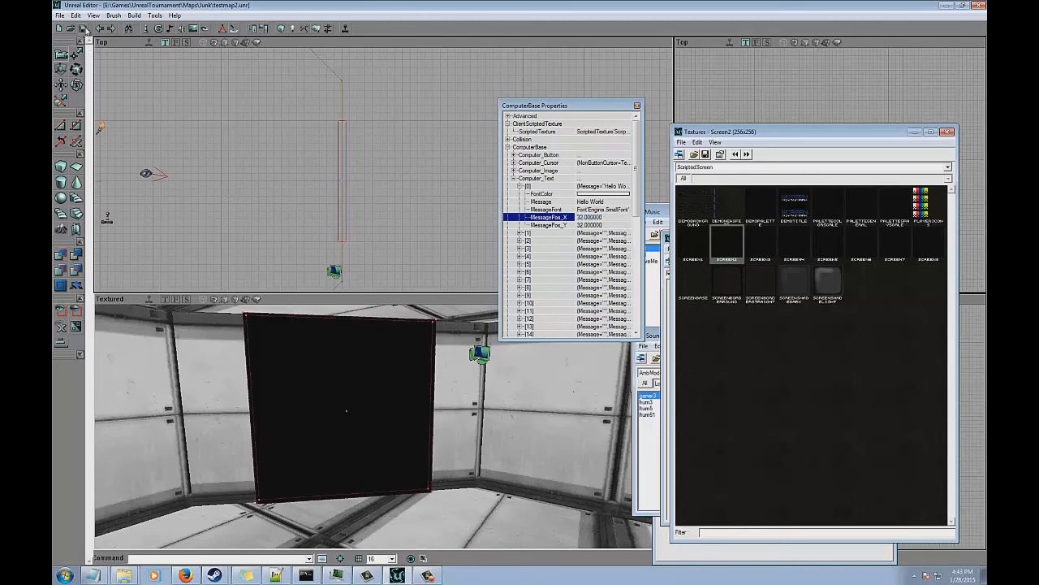
left_click_drag(330, 338, 706, 327)
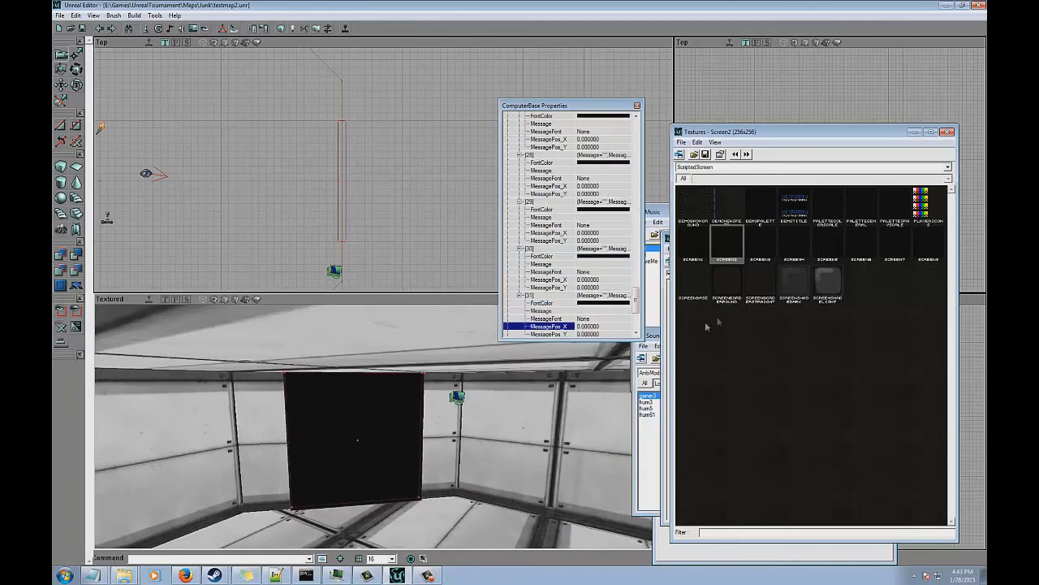
left_click_drag(636, 299, 629, 130)
left_click(637, 106)
right_click_drag(458, 365, 384, 427)
left_click_drag(384, 426, 448, 372)
left_click(325, 142)
double_click(475, 360)
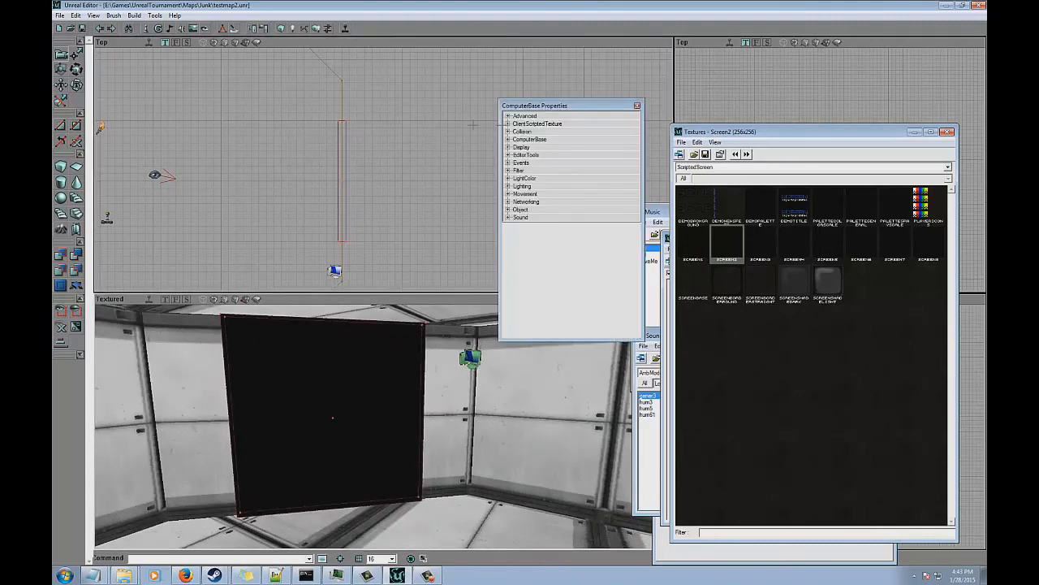
double_click(551, 140)
Playtest the map to check the text on the new Screen2 panel and the other panels, and quit the game.
left_click(345, 30)
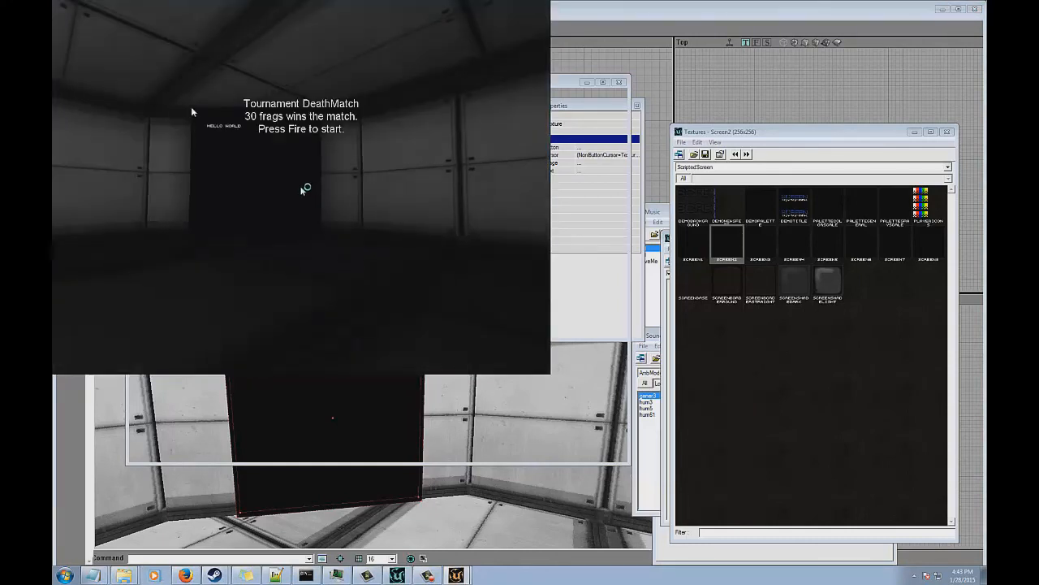
key("w")
key("s")
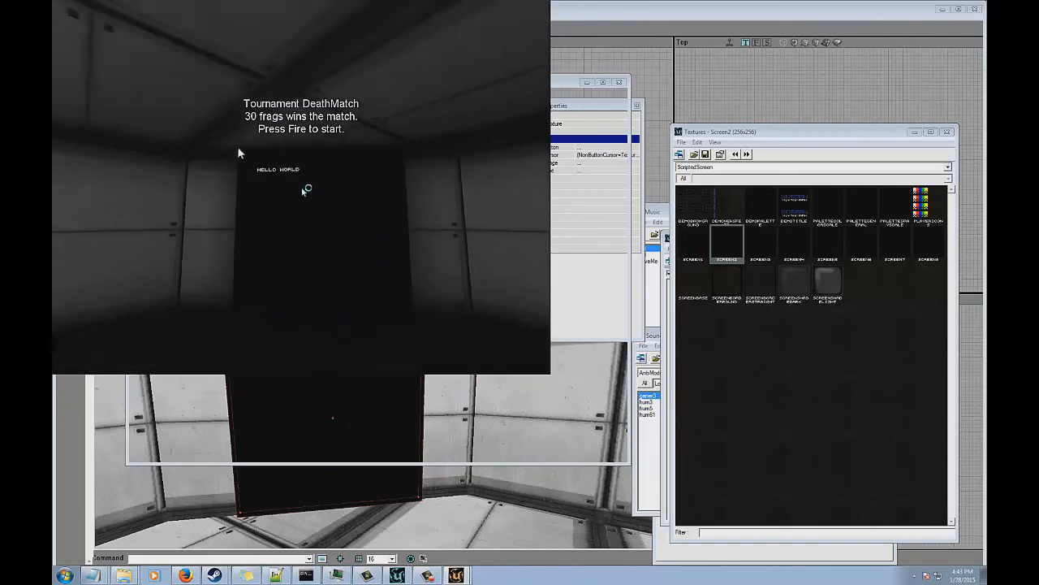
key("w")
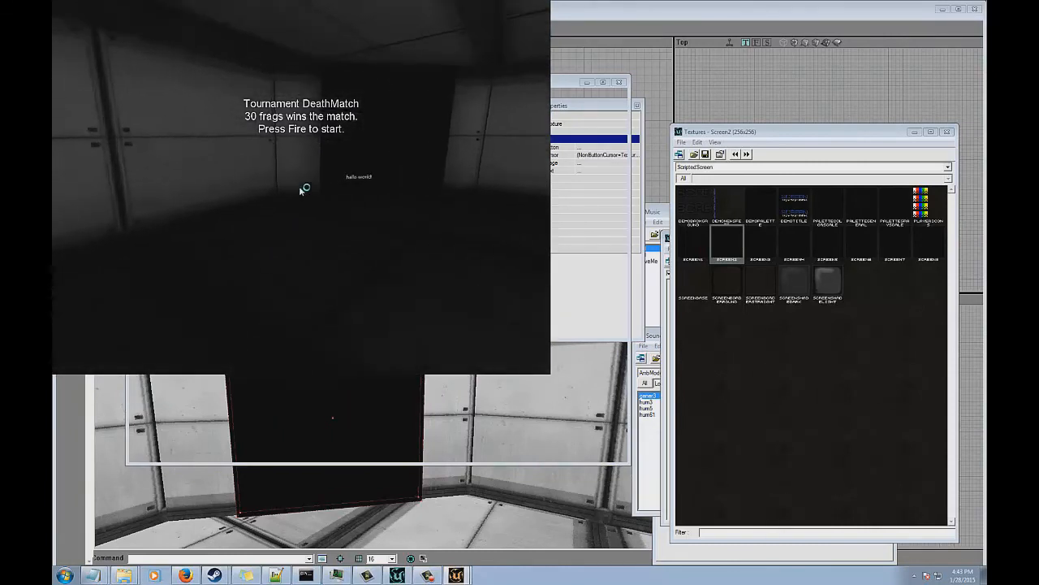
key("w")
key("s")
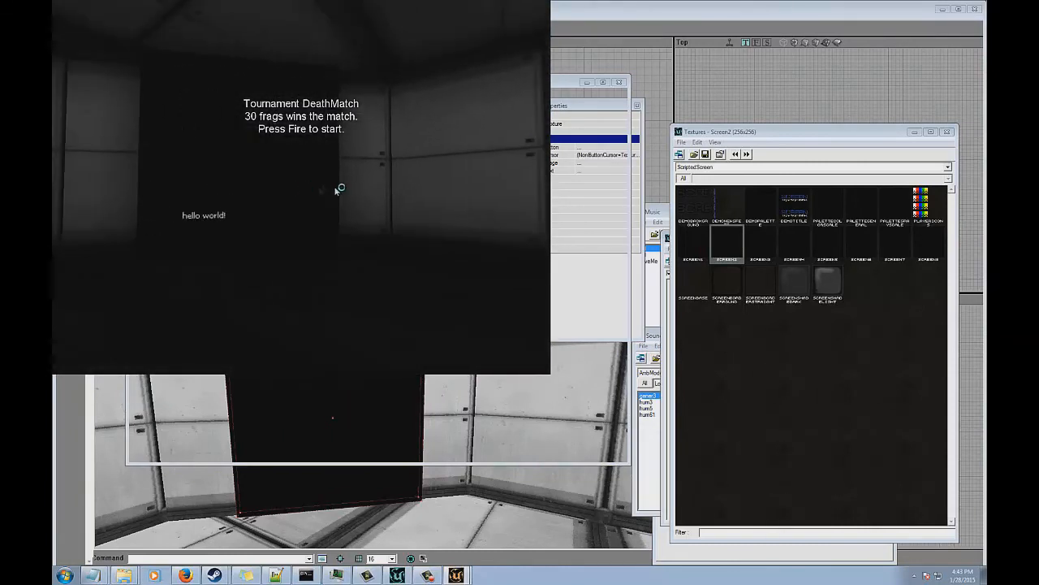
key("w")
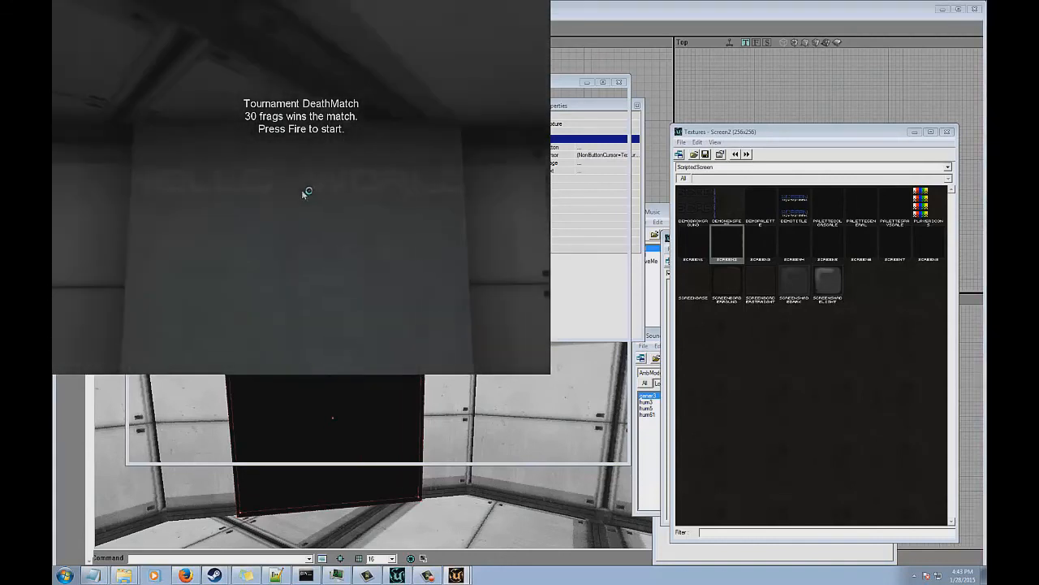
key("s")
left_click(302, 190)
key("Escape")
left_click(60, 4)
left_click(64, 59)
left_click(301, 195)
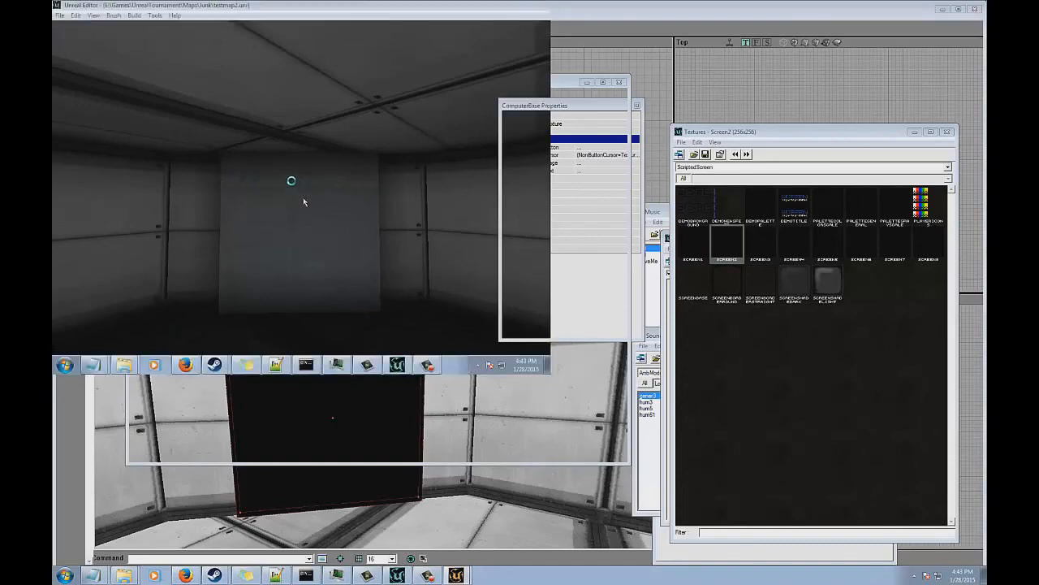